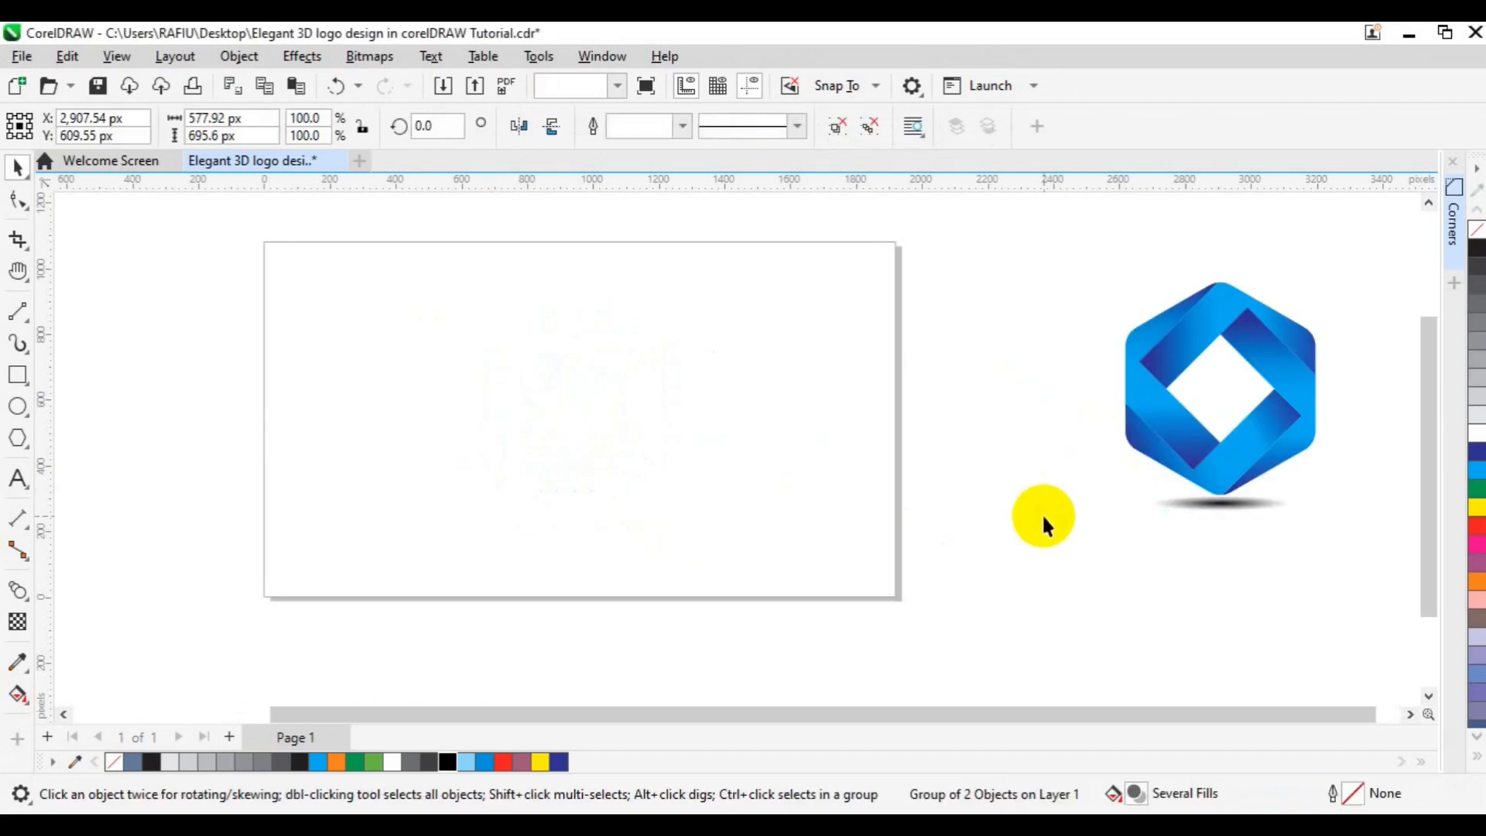
Step: Draw a horizontal 2-Point Line about 1,394 px long across the middle of the page
{"action": "left_click", "coordinate": [1044, 521]}
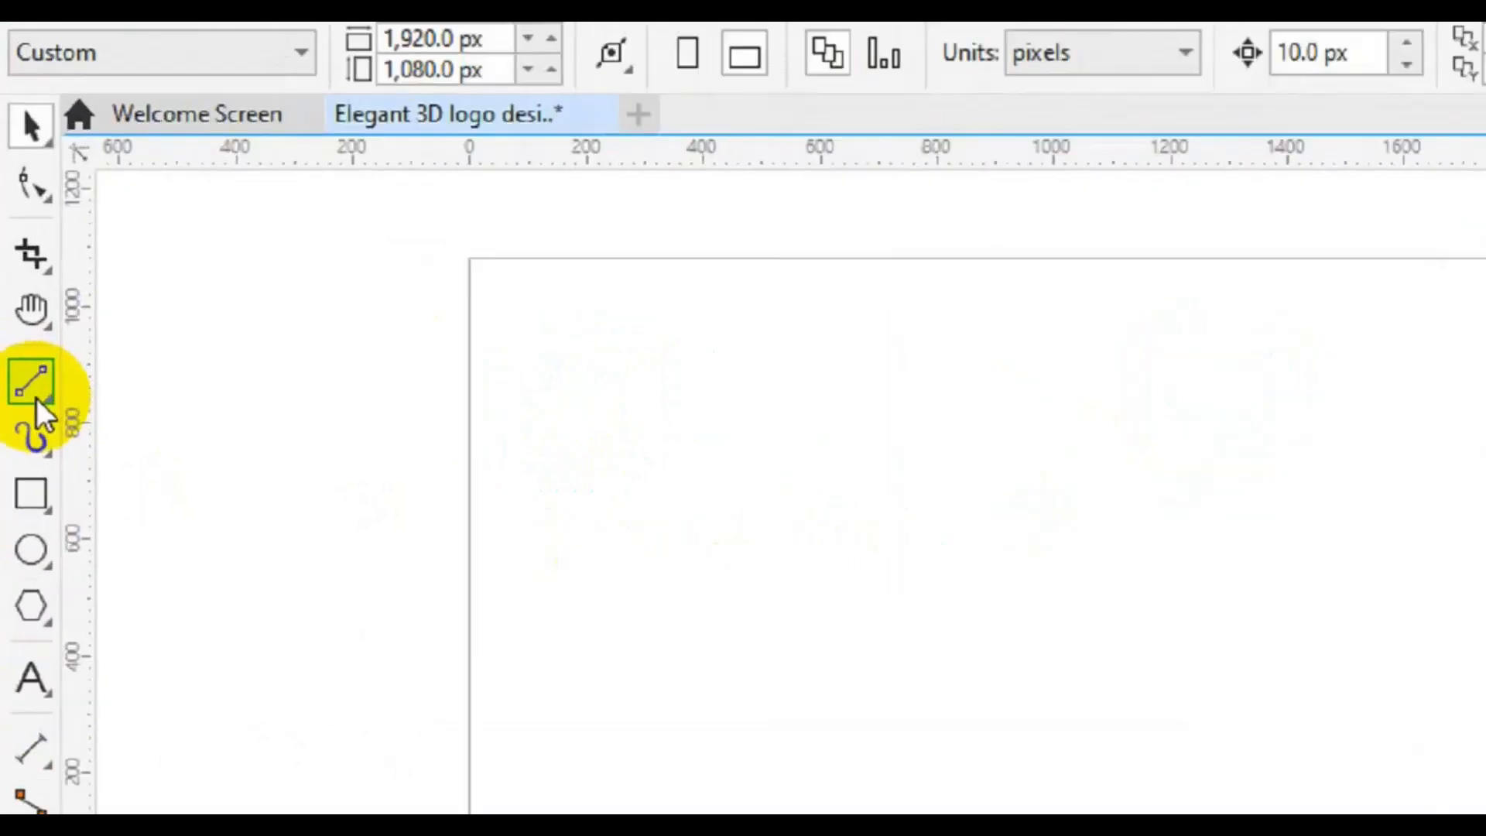
{"action": "left_click", "coordinate": [43, 422]}
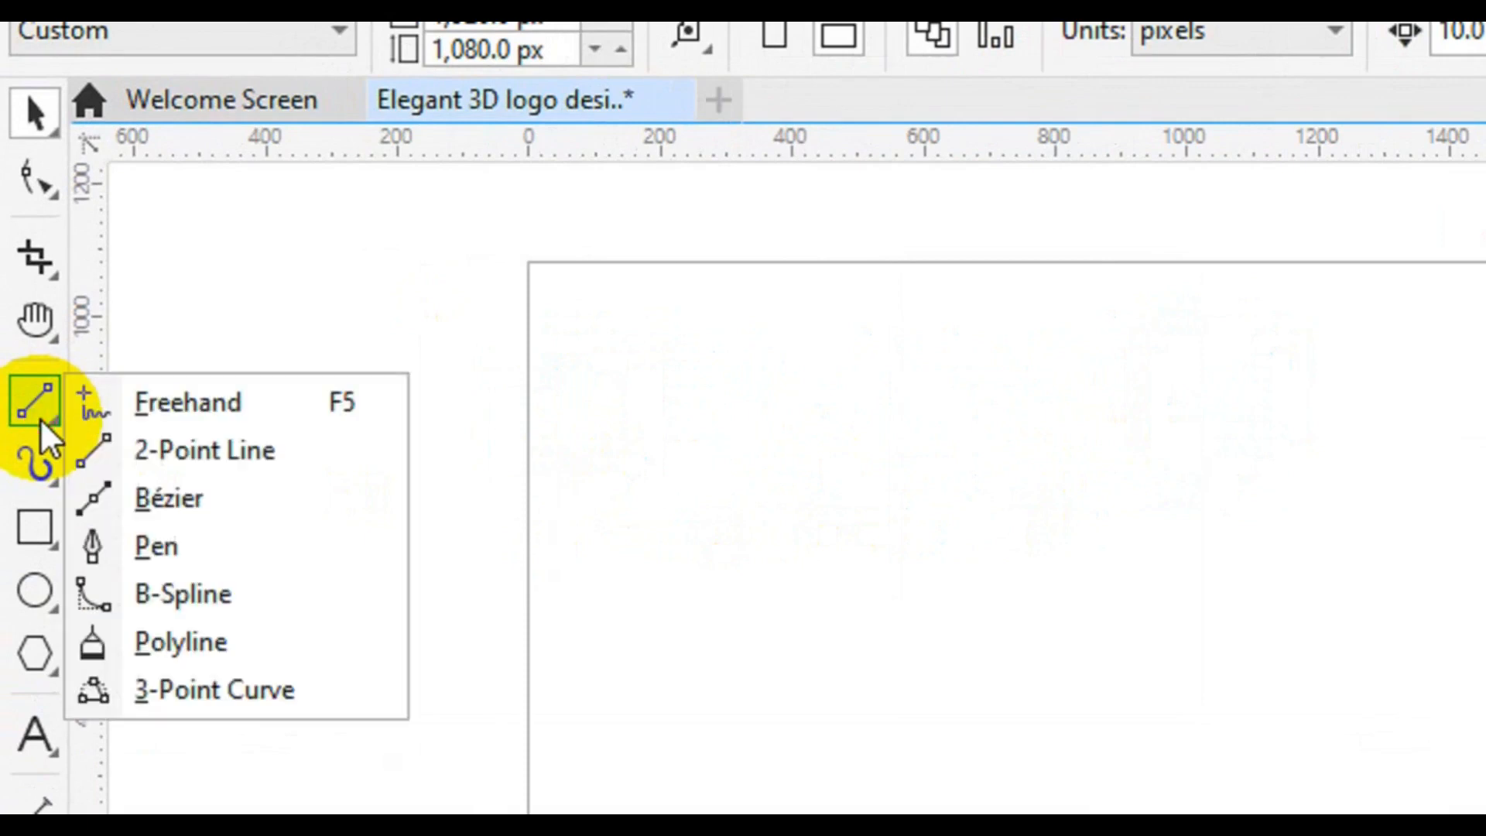
{"action": "left_click", "coordinate": [259, 449]}
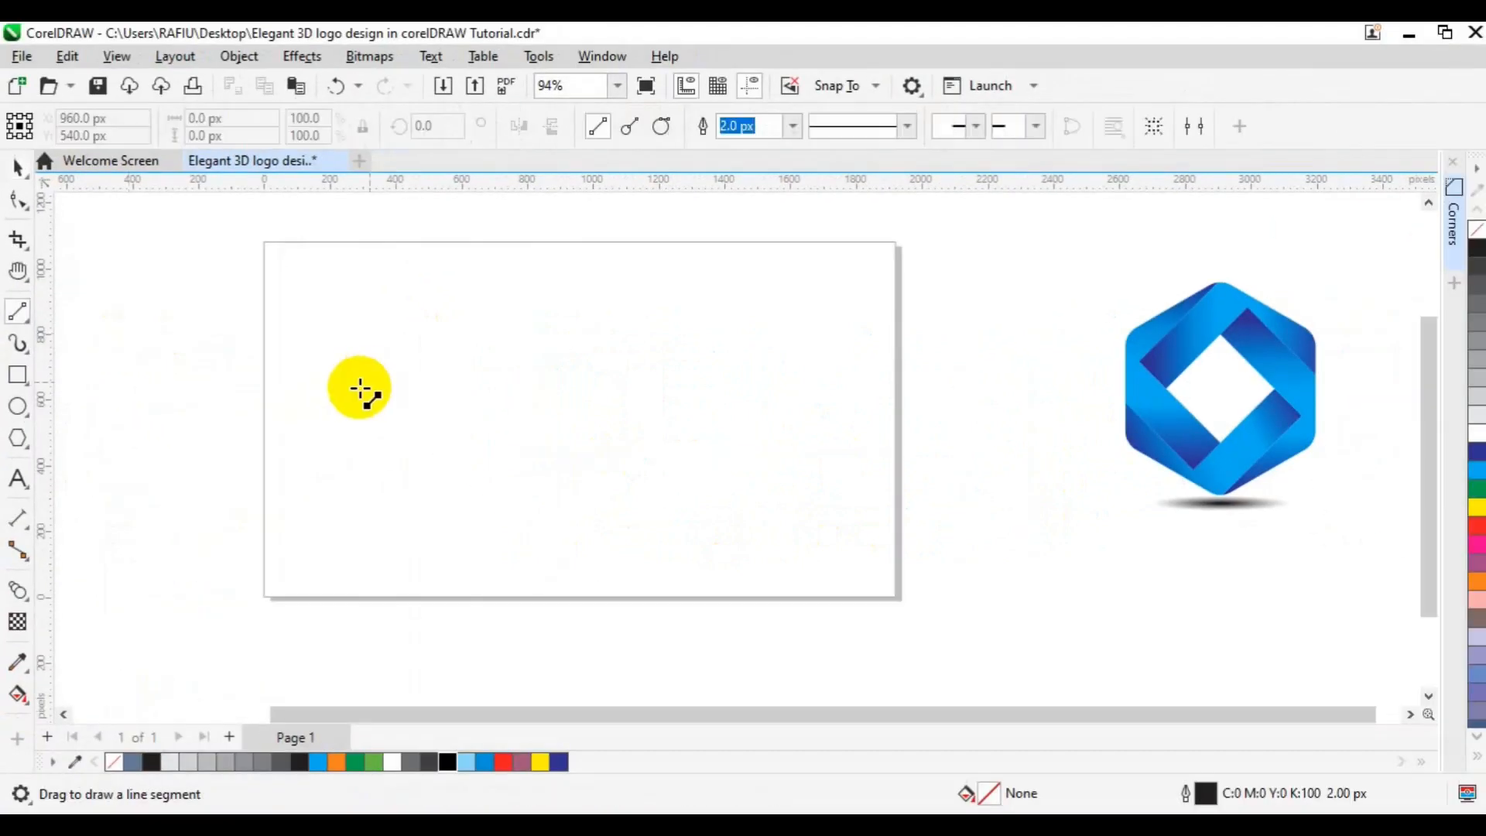
{"action": "left_click_drag", "start_coordinate": [346, 390], "coordinate": [812, 390]}
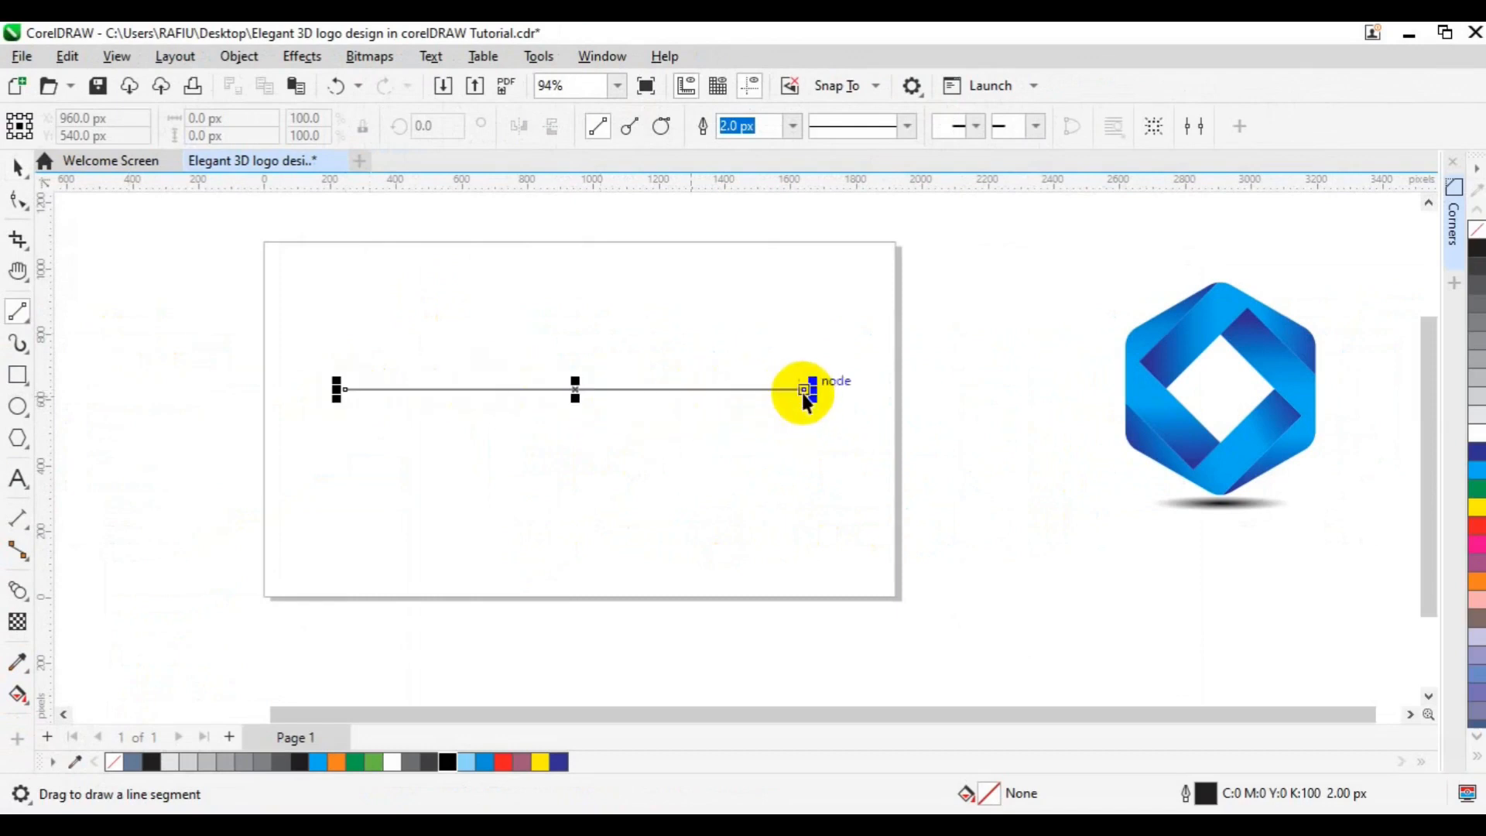
{"action": "key", "text": "space"}
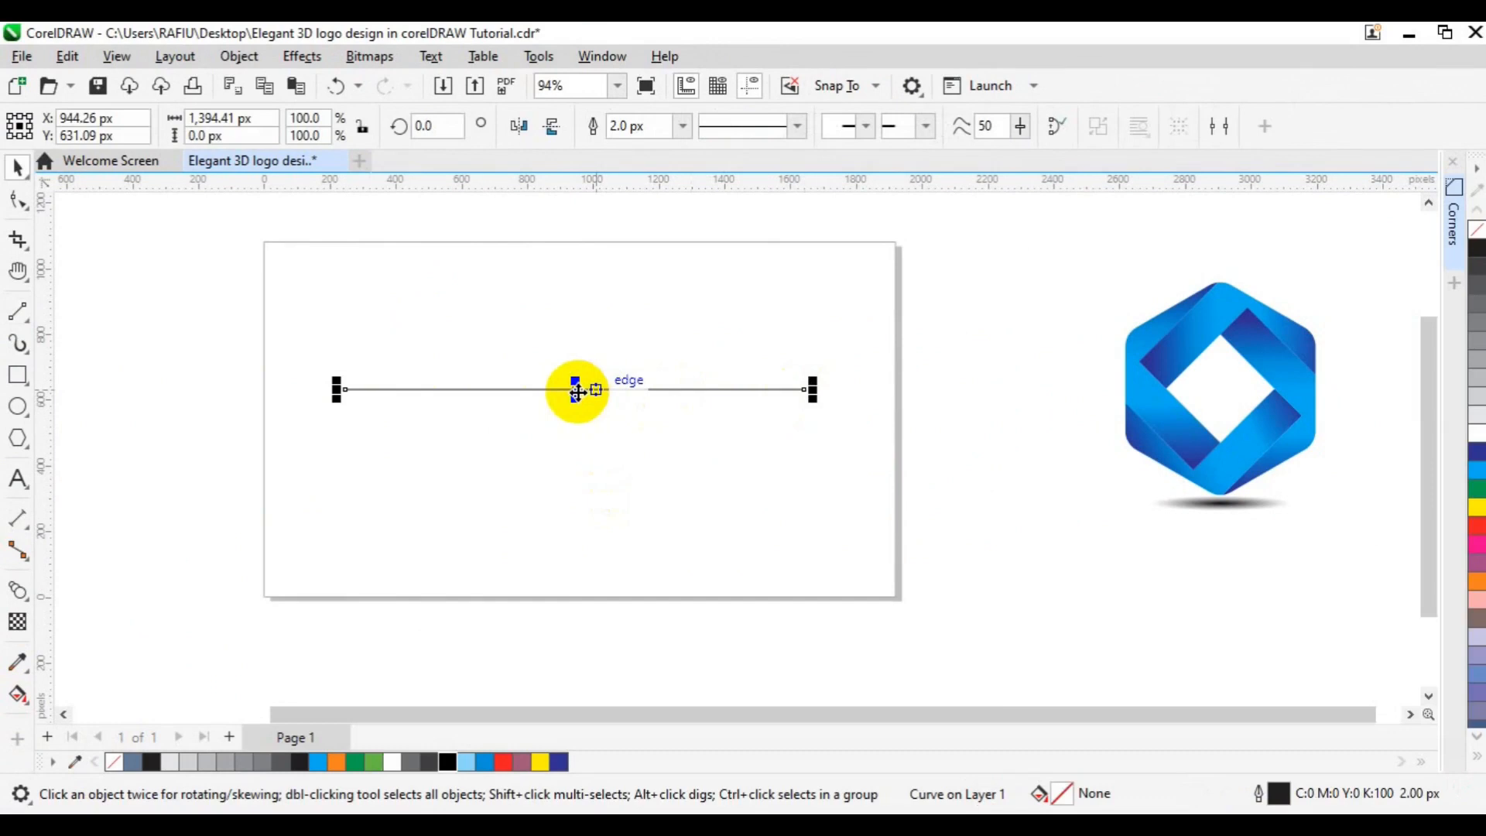
Step: Copy the line about 58 px below itself and repeat the duplication to make five evenly spaced lines
{"action": "mouse_move", "coordinate": [578, 391]}
{"action": "left_mouse_down"}
{"action": "mouse_move", "coordinate": [578, 421]}
{"action": "mouse_move", "coordinate": [572, 408]}
{"action": "left_mouse_up"}
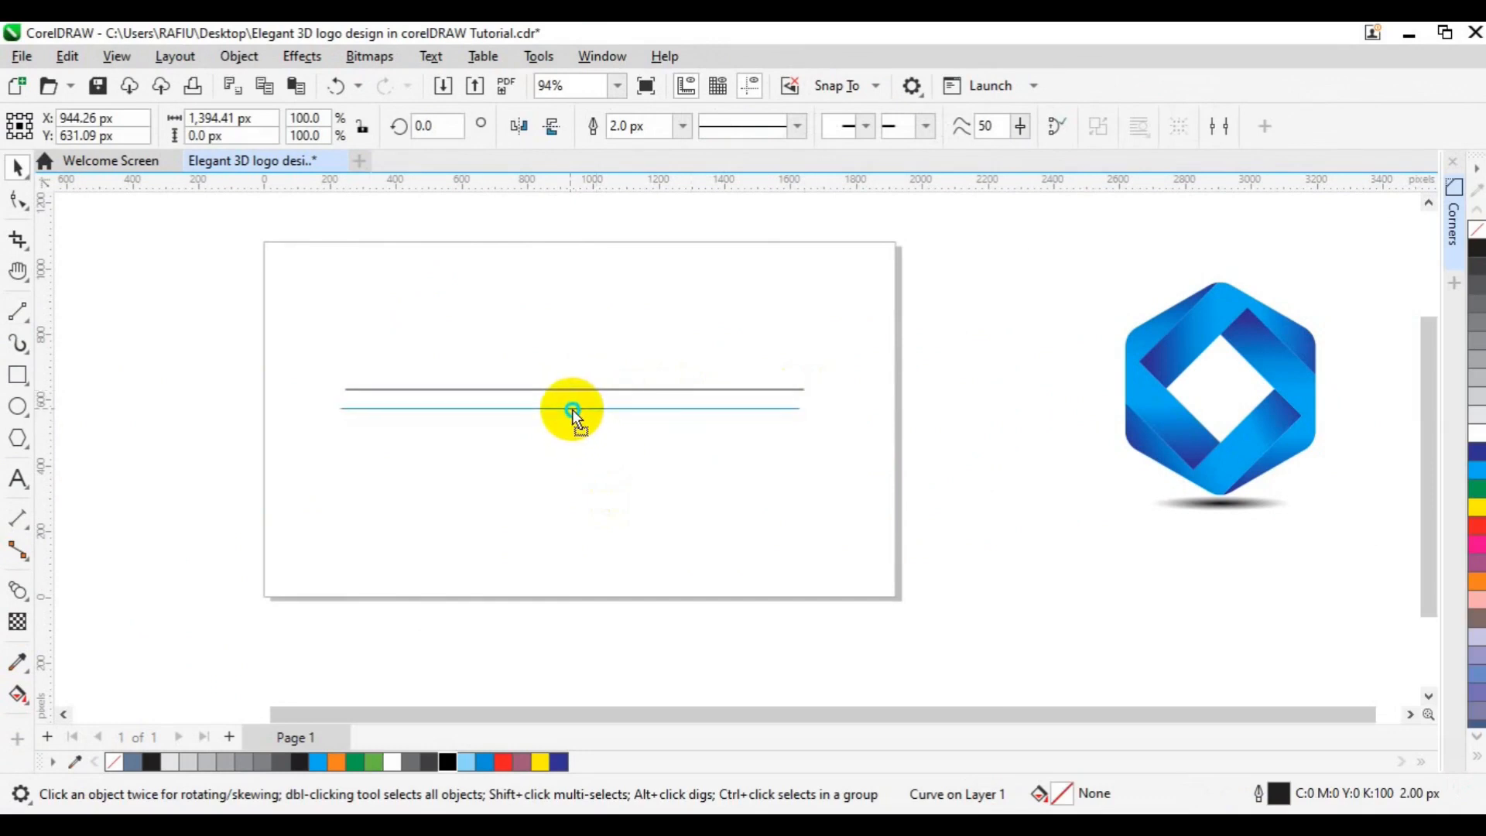
{"action": "left_click_drag", "start_coordinate": [572, 410], "coordinate": [571, 408]}
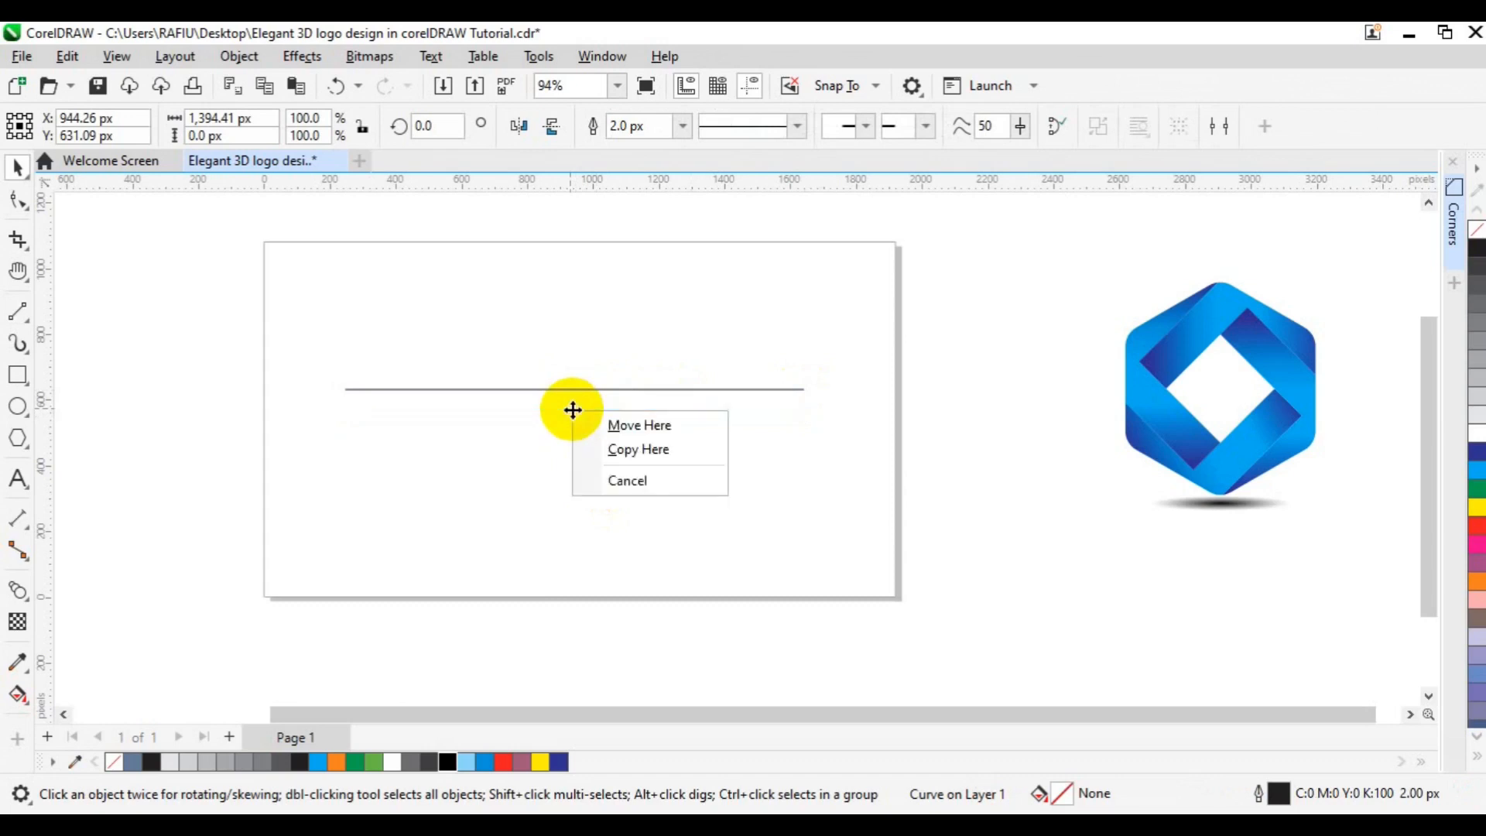
{"action": "left_click", "coordinate": [661, 459]}
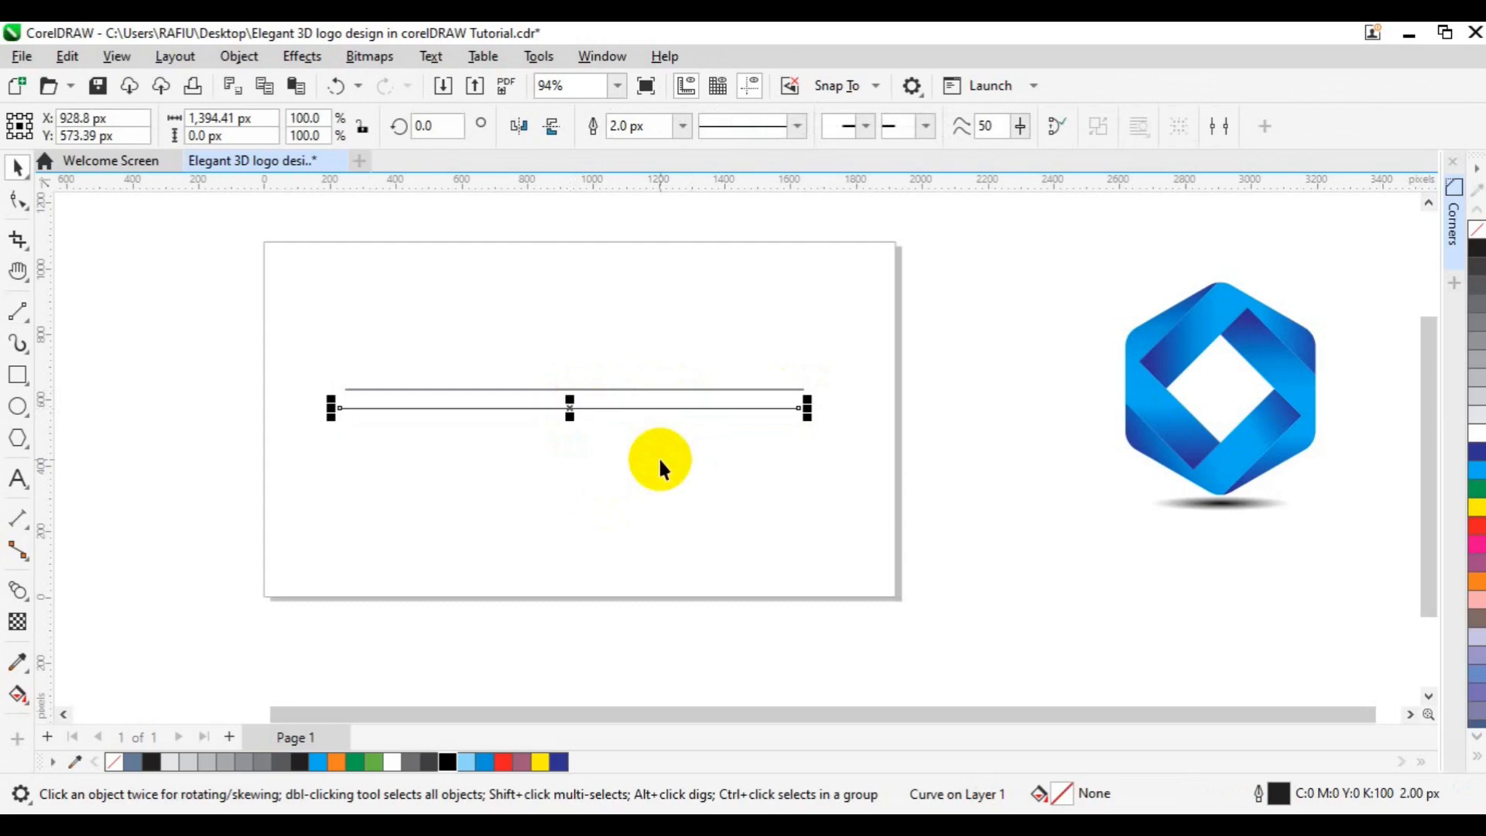
{"action": "key", "text": "ctrl+r"}
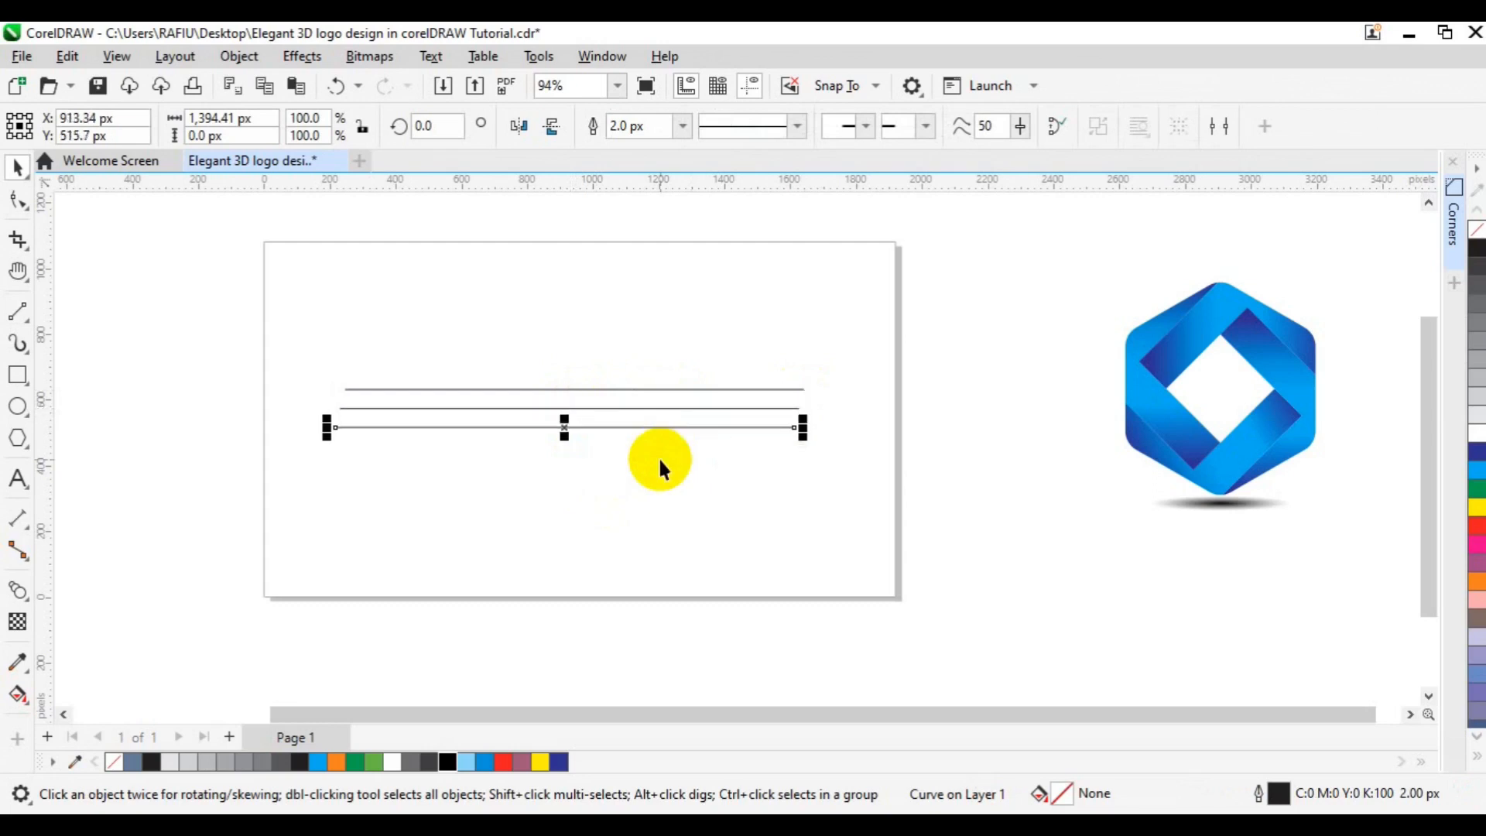
{"action": "key", "text": "ctrl+r"}
{"action": "key", "text": "ctrl+r"}
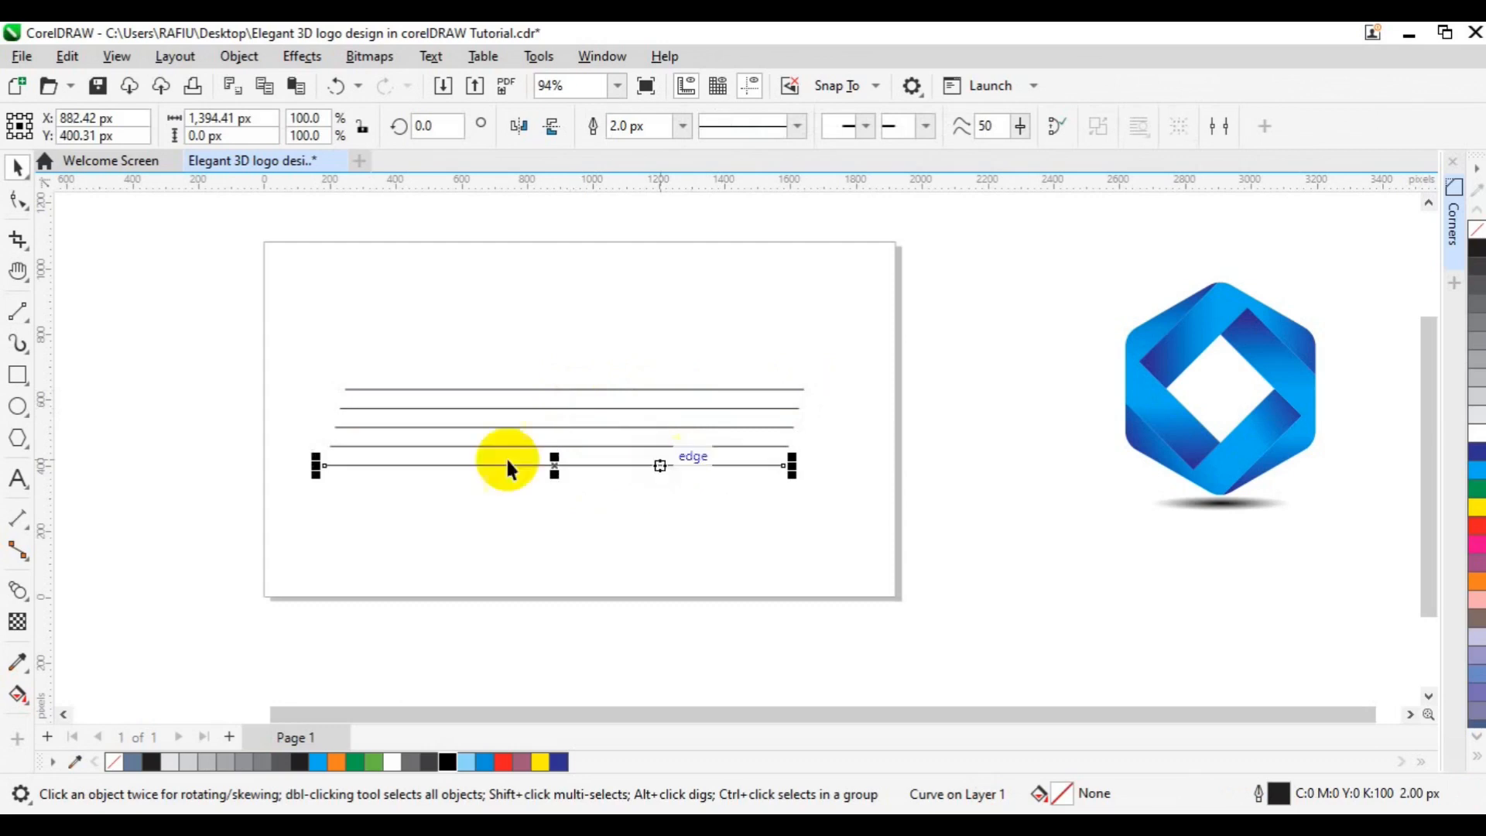
Step: Align the five lines by their vertical centre axis and group them
{"action": "left_click_drag", "start_coordinate": [279, 353], "coordinate": [845, 511]}
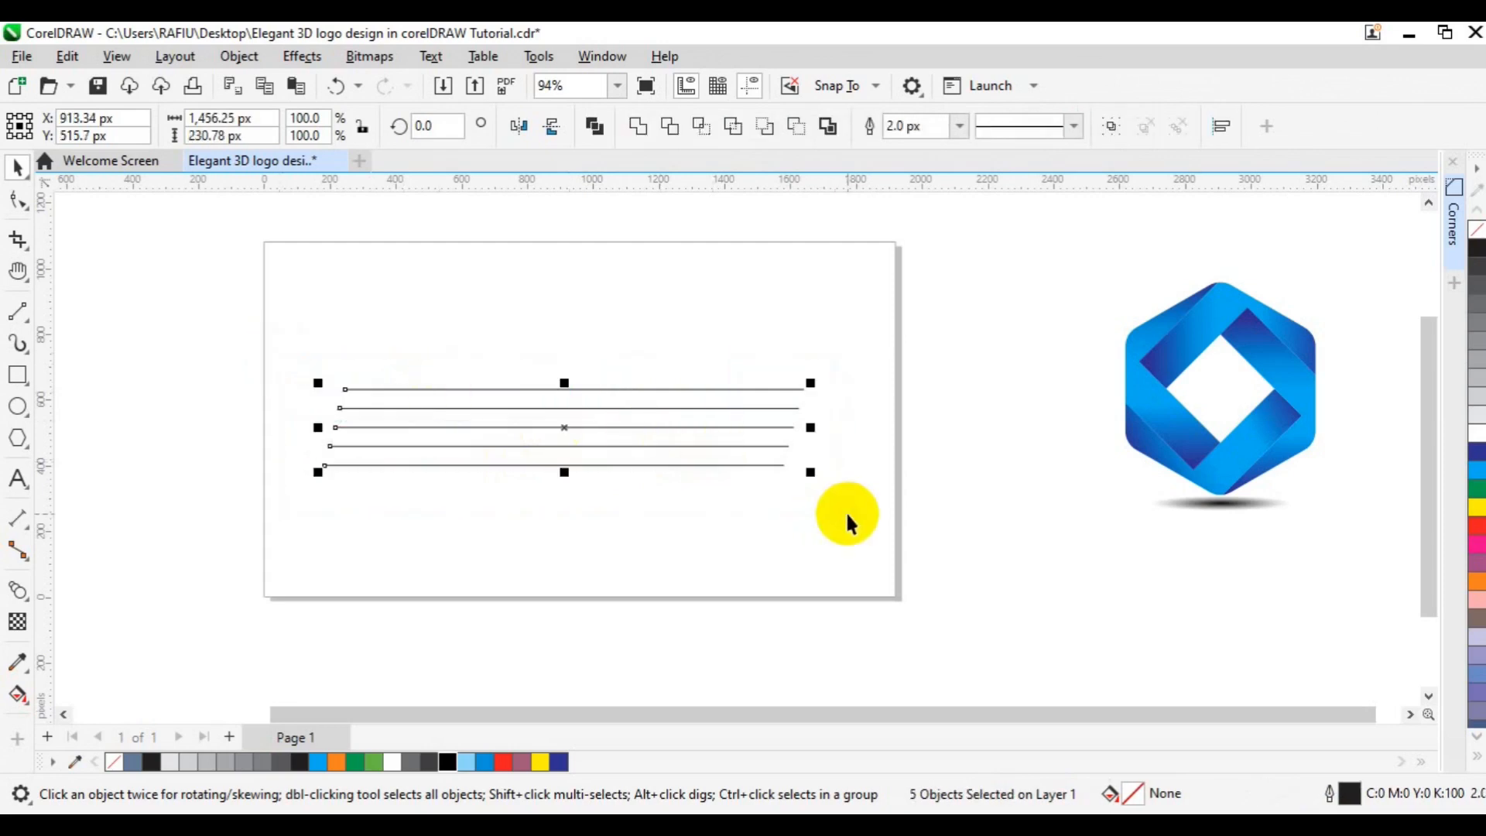
{"action": "key", "text": "c"}
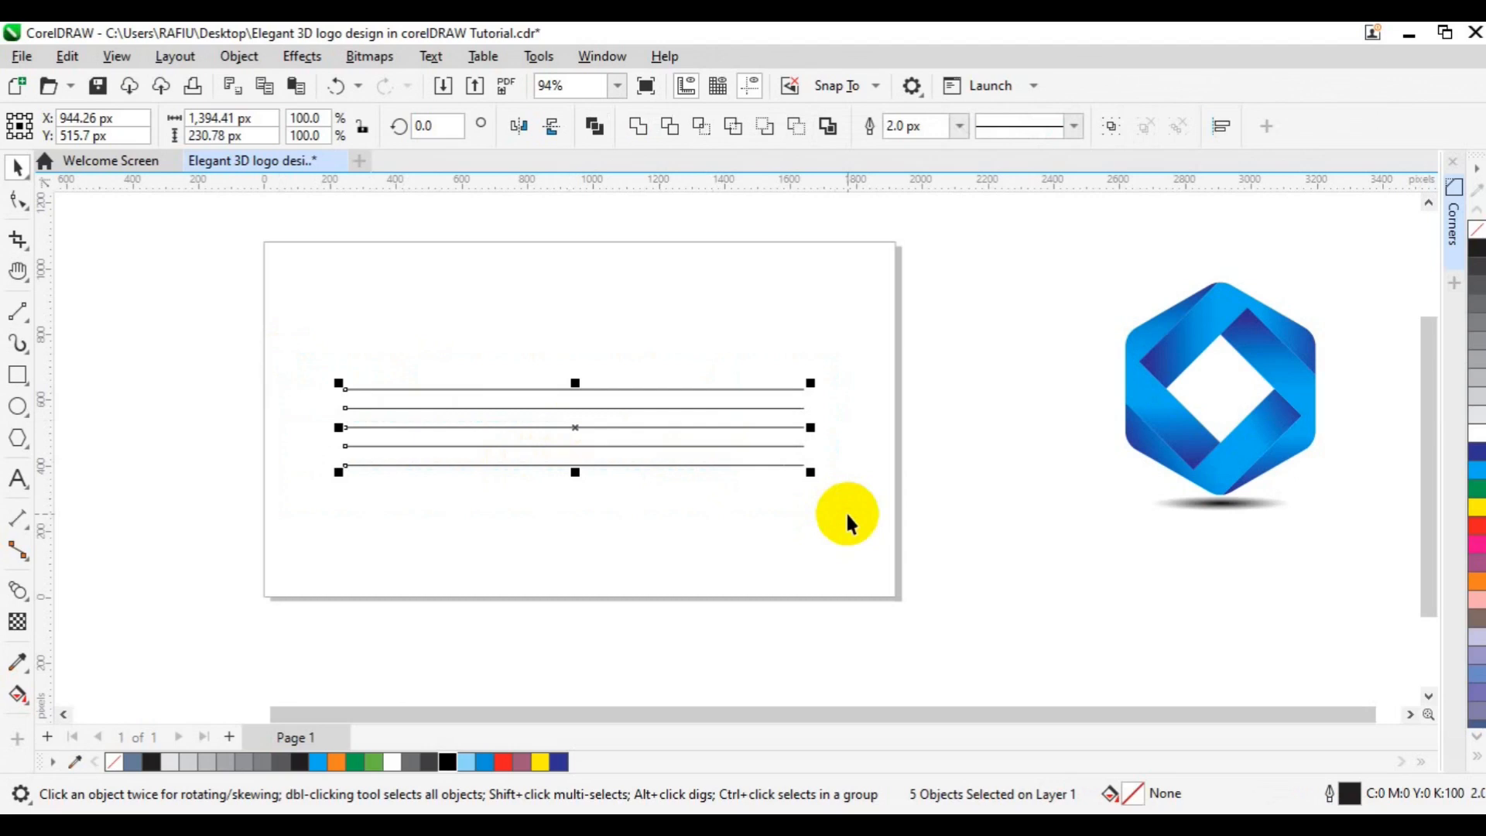
{"action": "left_click", "coordinate": [1112, 129]}
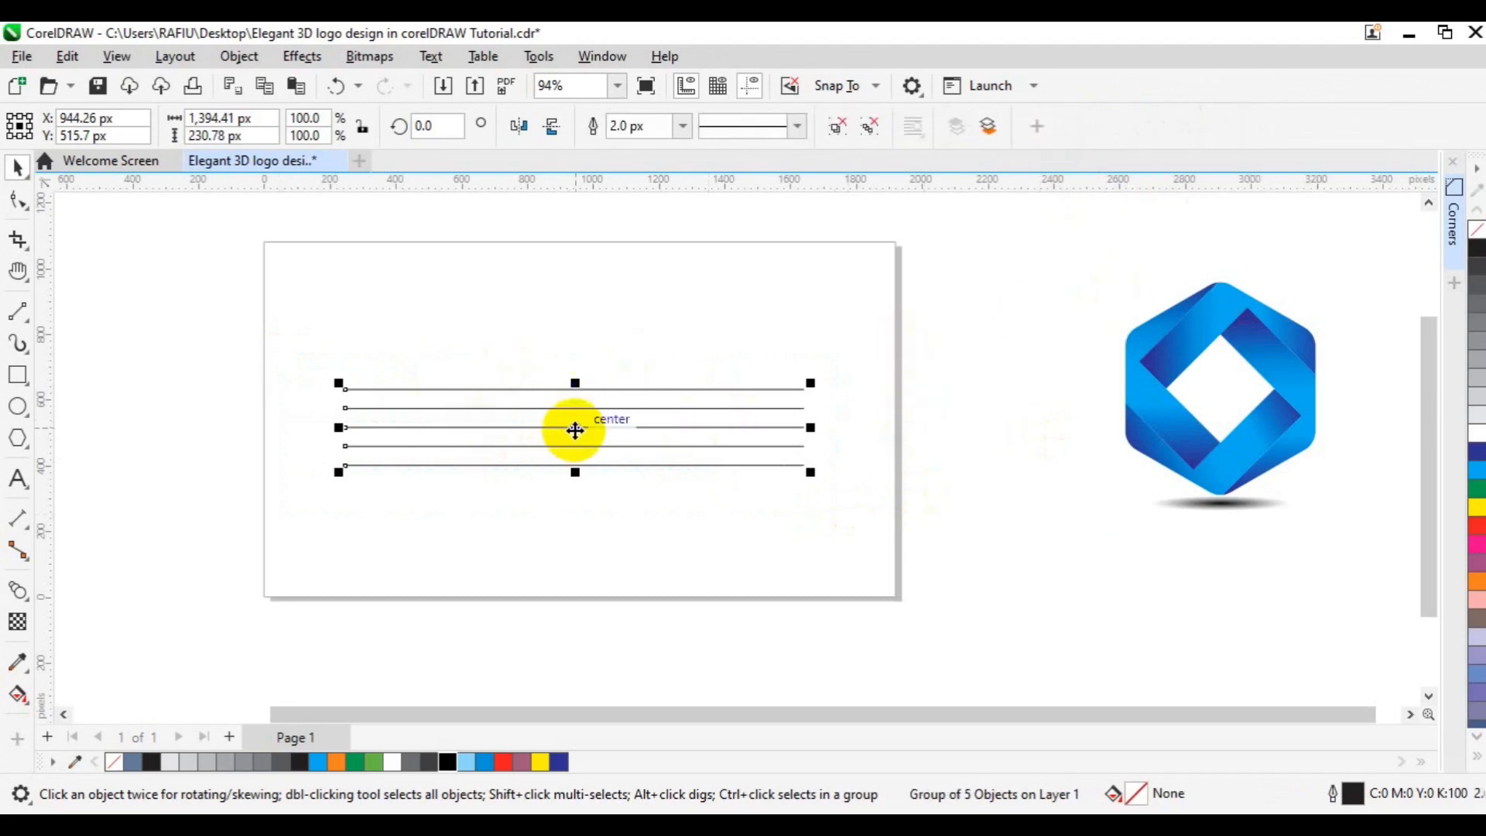
Step: Centre the line group on the page and rotate it 45 degrees
{"action": "left_click", "coordinate": [575, 431]}
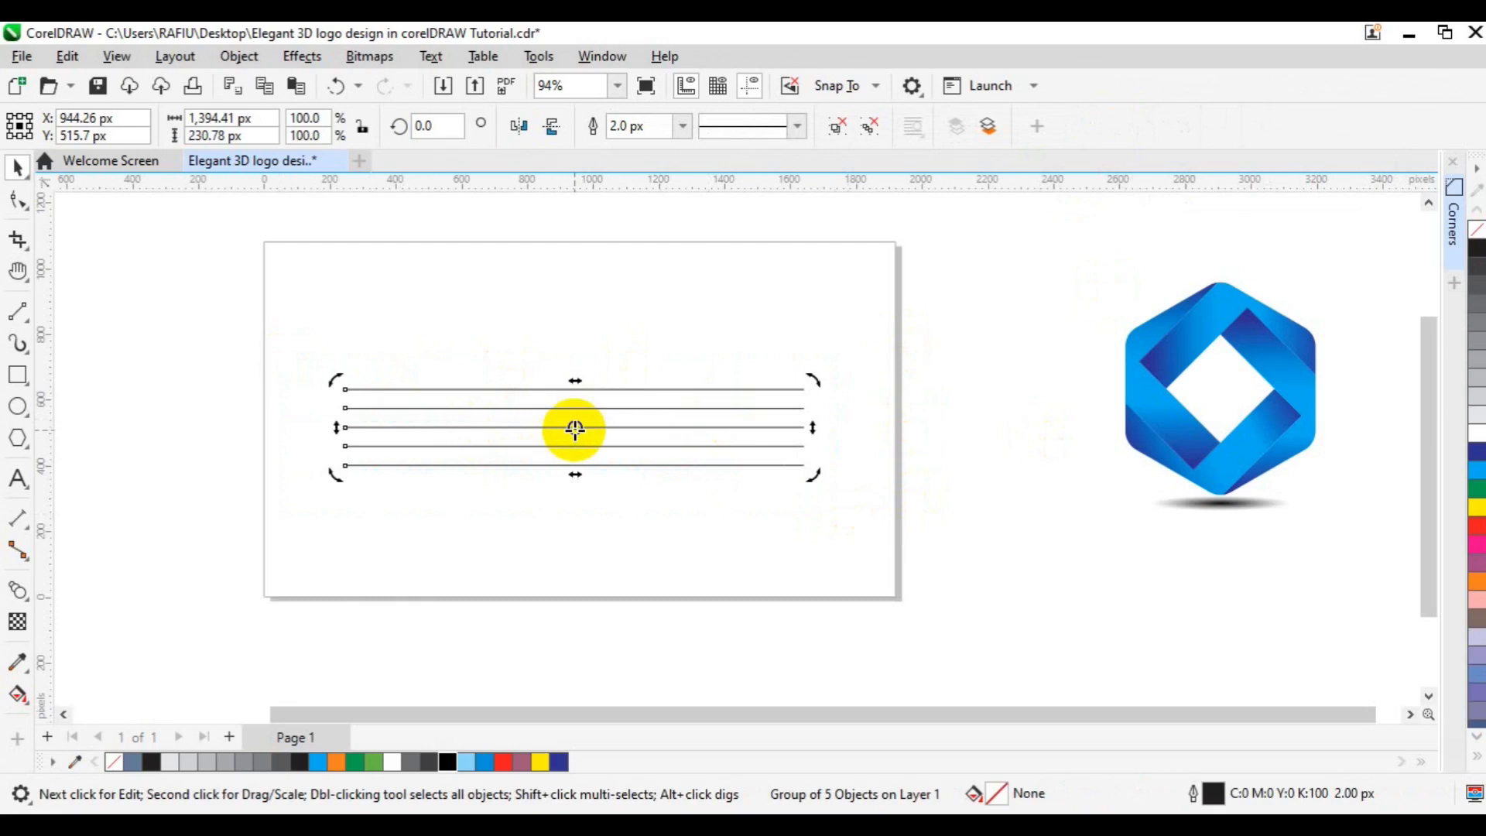
{"action": "key", "text": "p"}
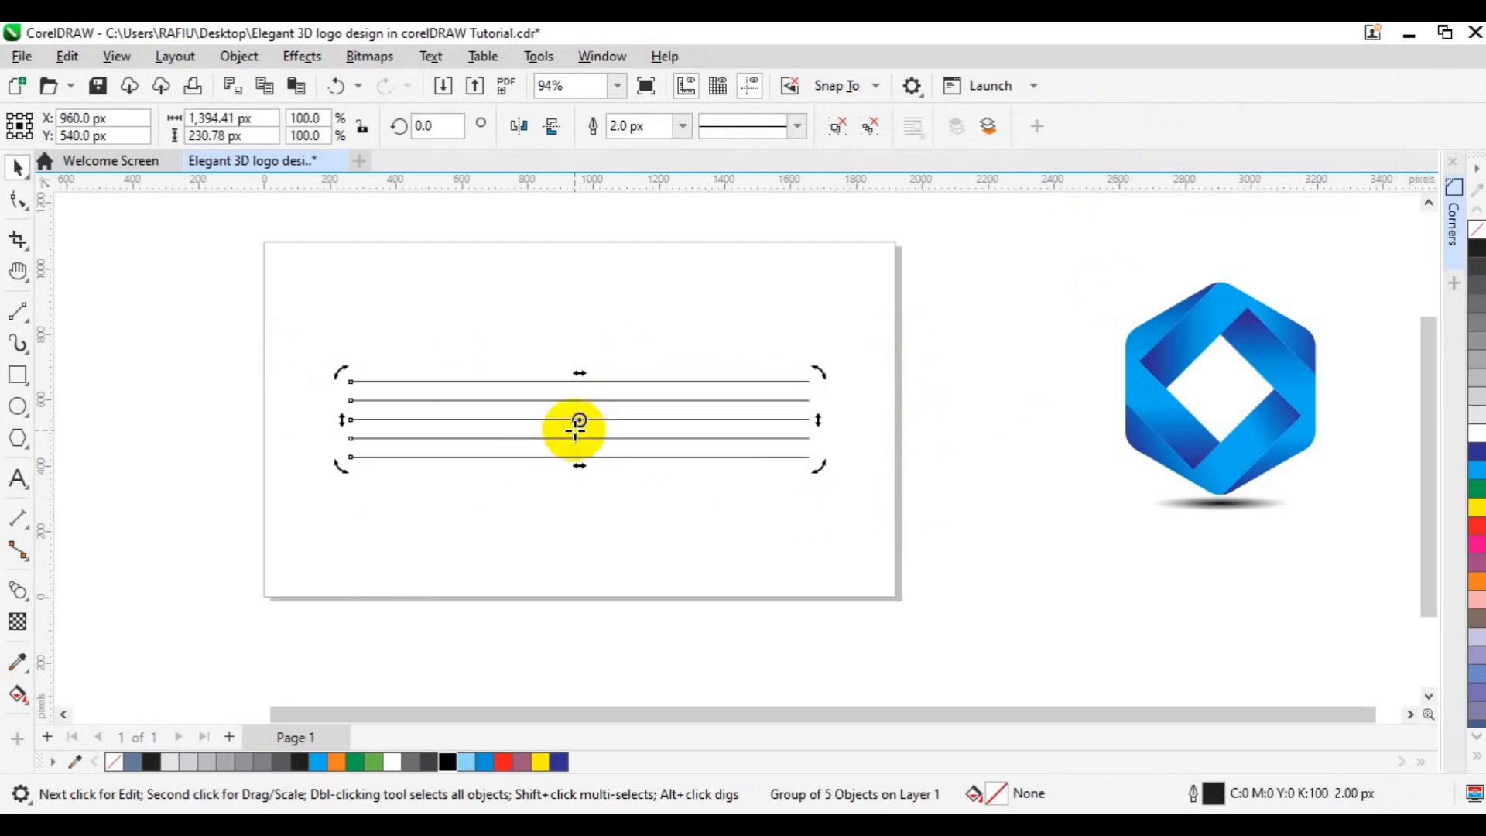
{"action": "double_click", "coordinate": [422, 126]}
{"action": "type", "text": "45"}
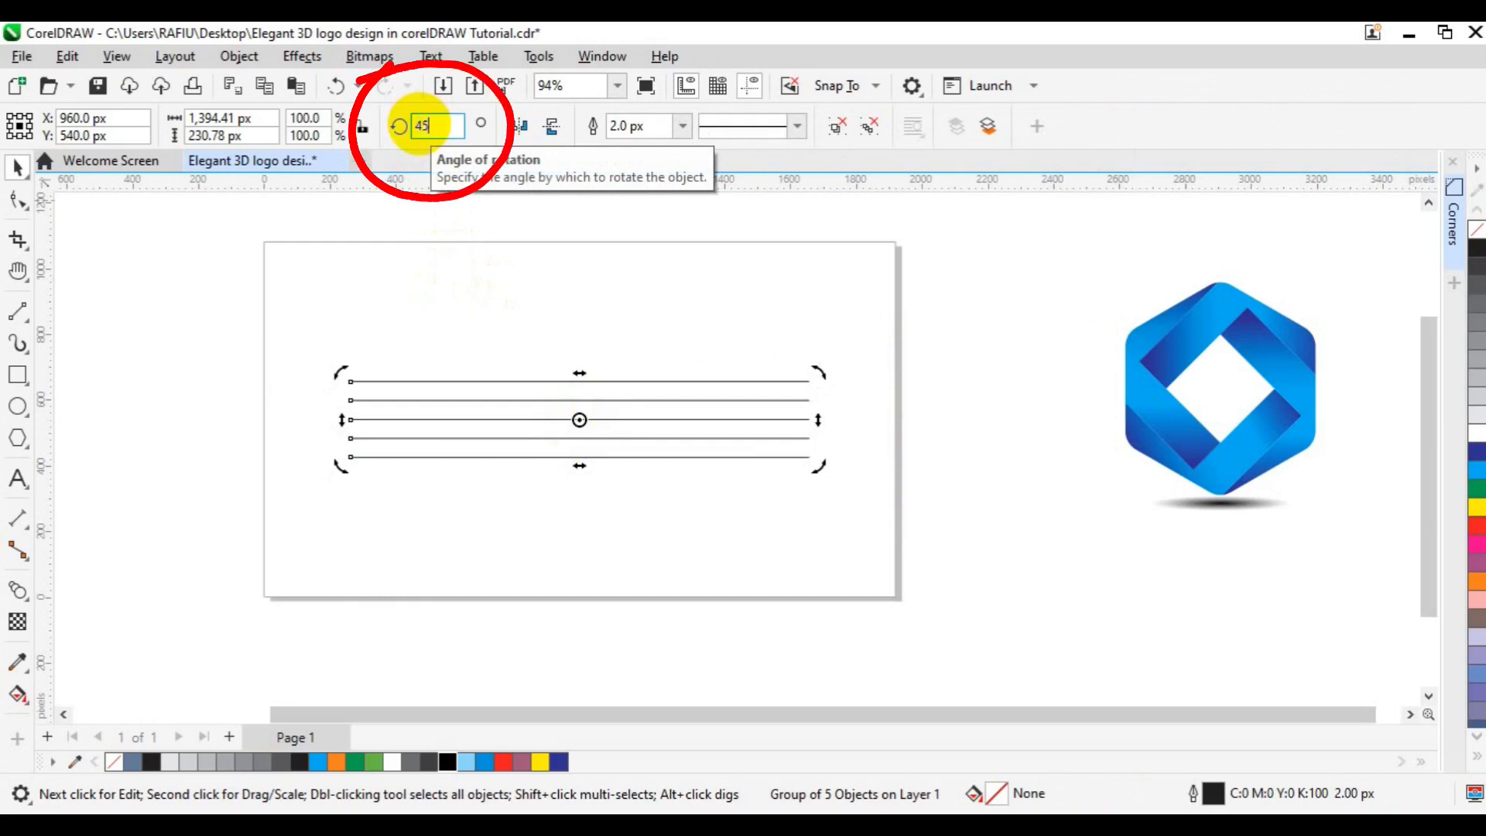
{"action": "key", "text": "Return"}
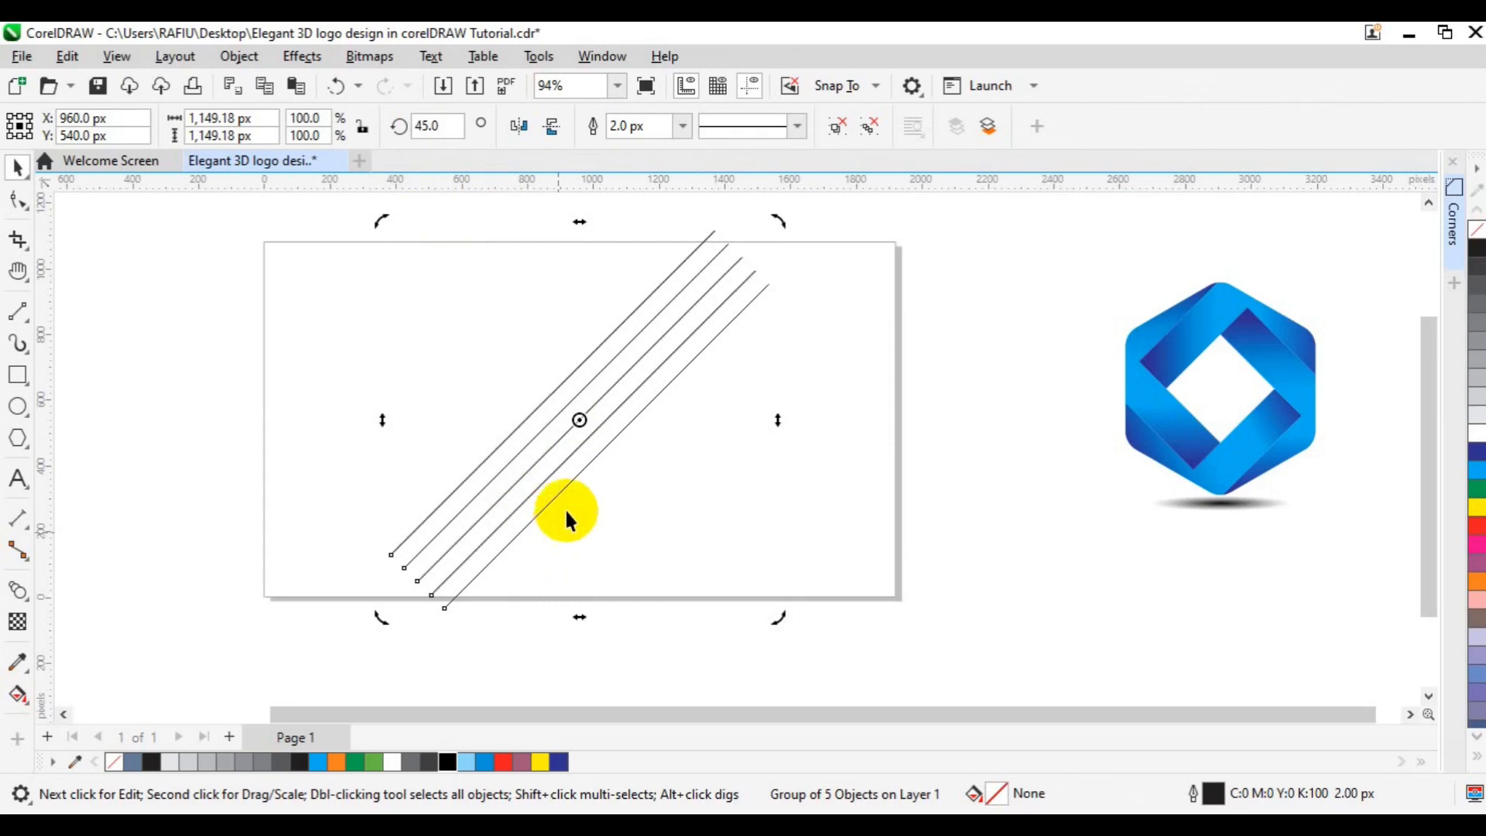
Step: Create a vertically mirrored copy of the rotated line group so both sets cross in an X
{"action": "left_click", "coordinate": [549, 130]}
{"action": "left_click", "coordinate": [893, 471]}
{"action": "left_click", "coordinate": [332, 230]}
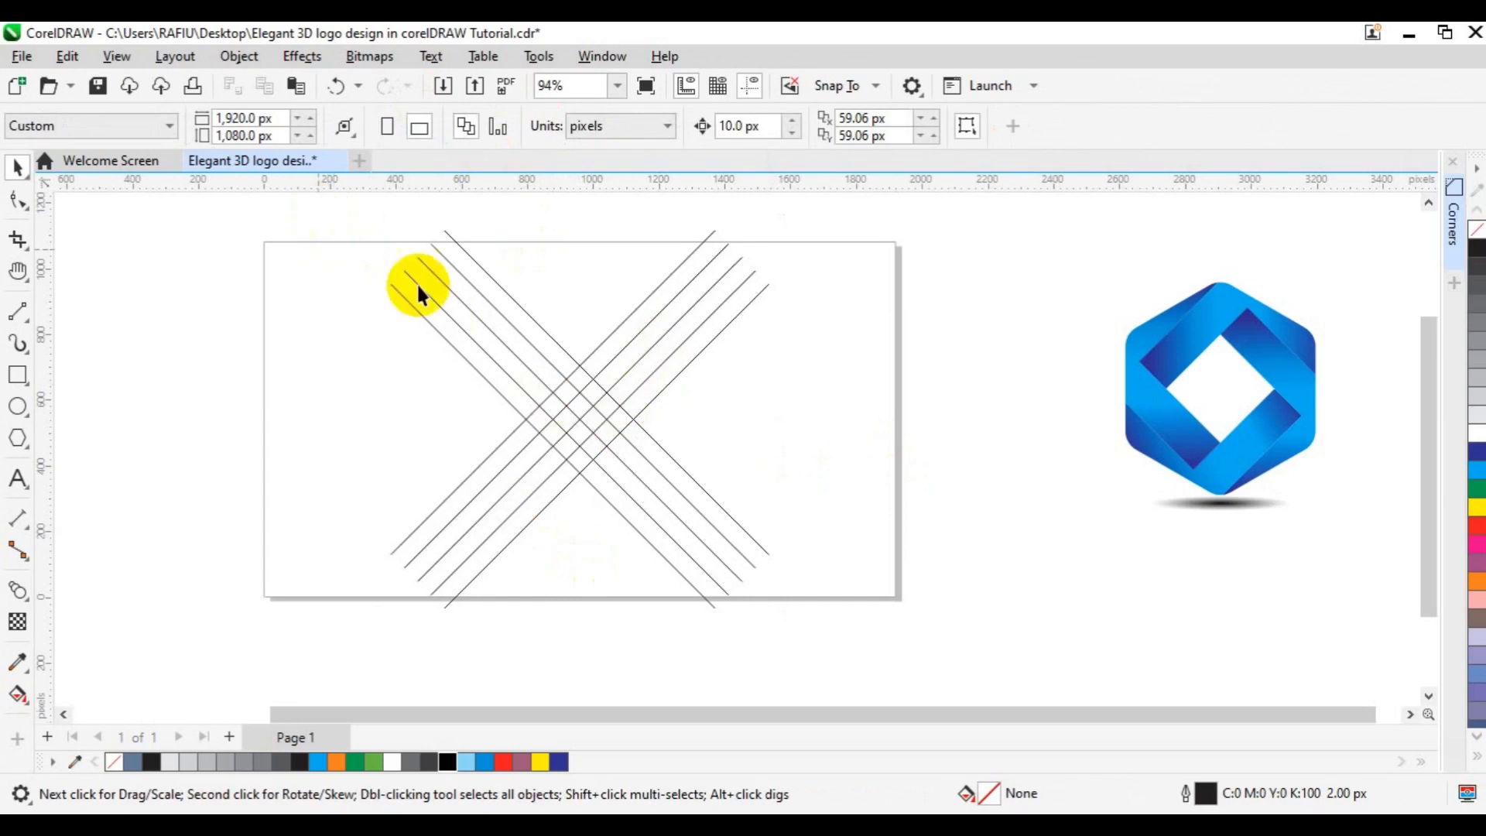
Step: Group the two crossing sets of lines together
{"action": "left_click", "coordinate": [486, 328]}
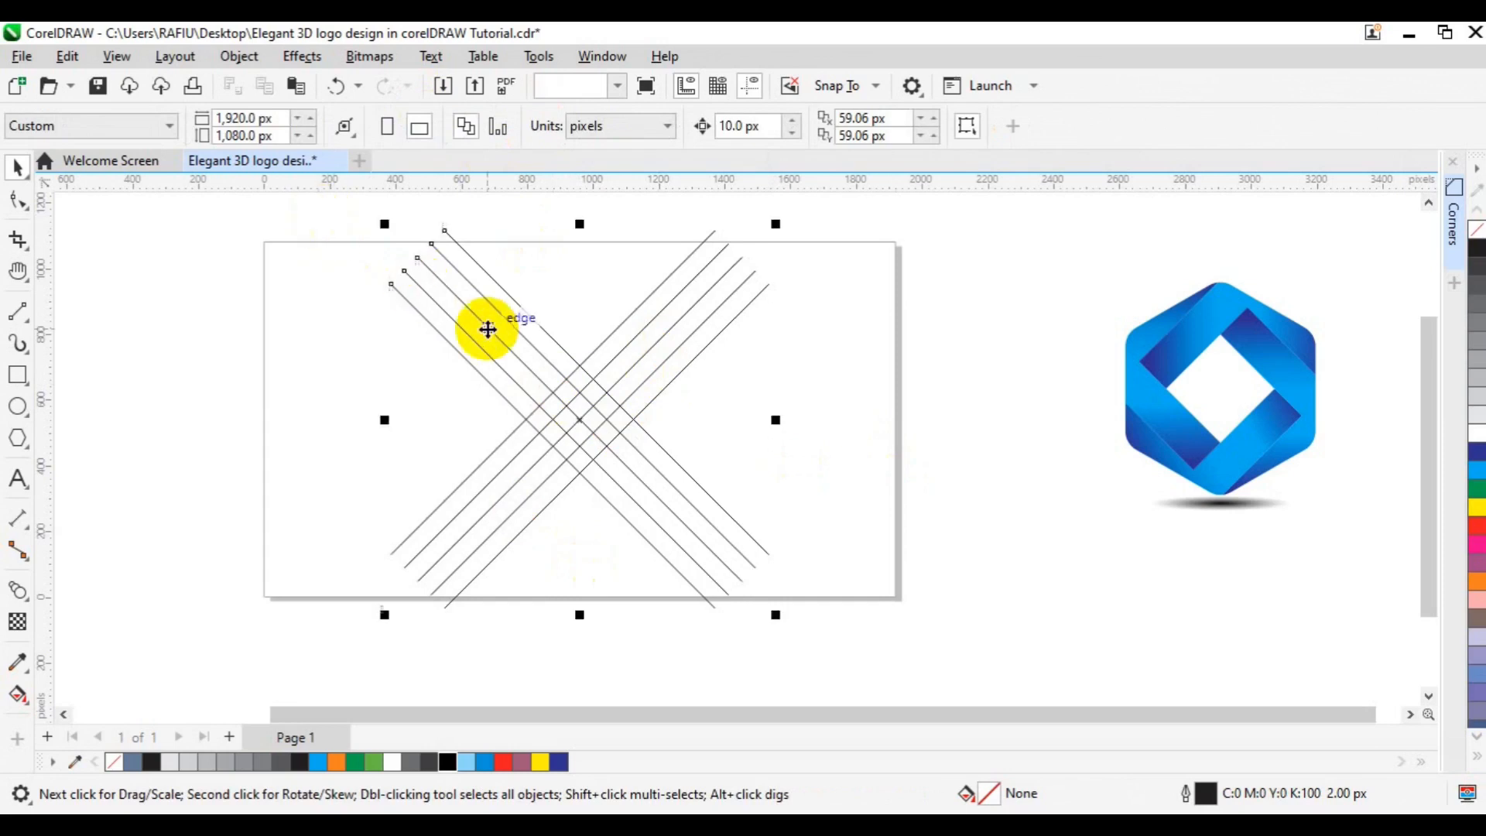
{"action": "left_click", "coordinate": [488, 482], "text": "ctrl"}
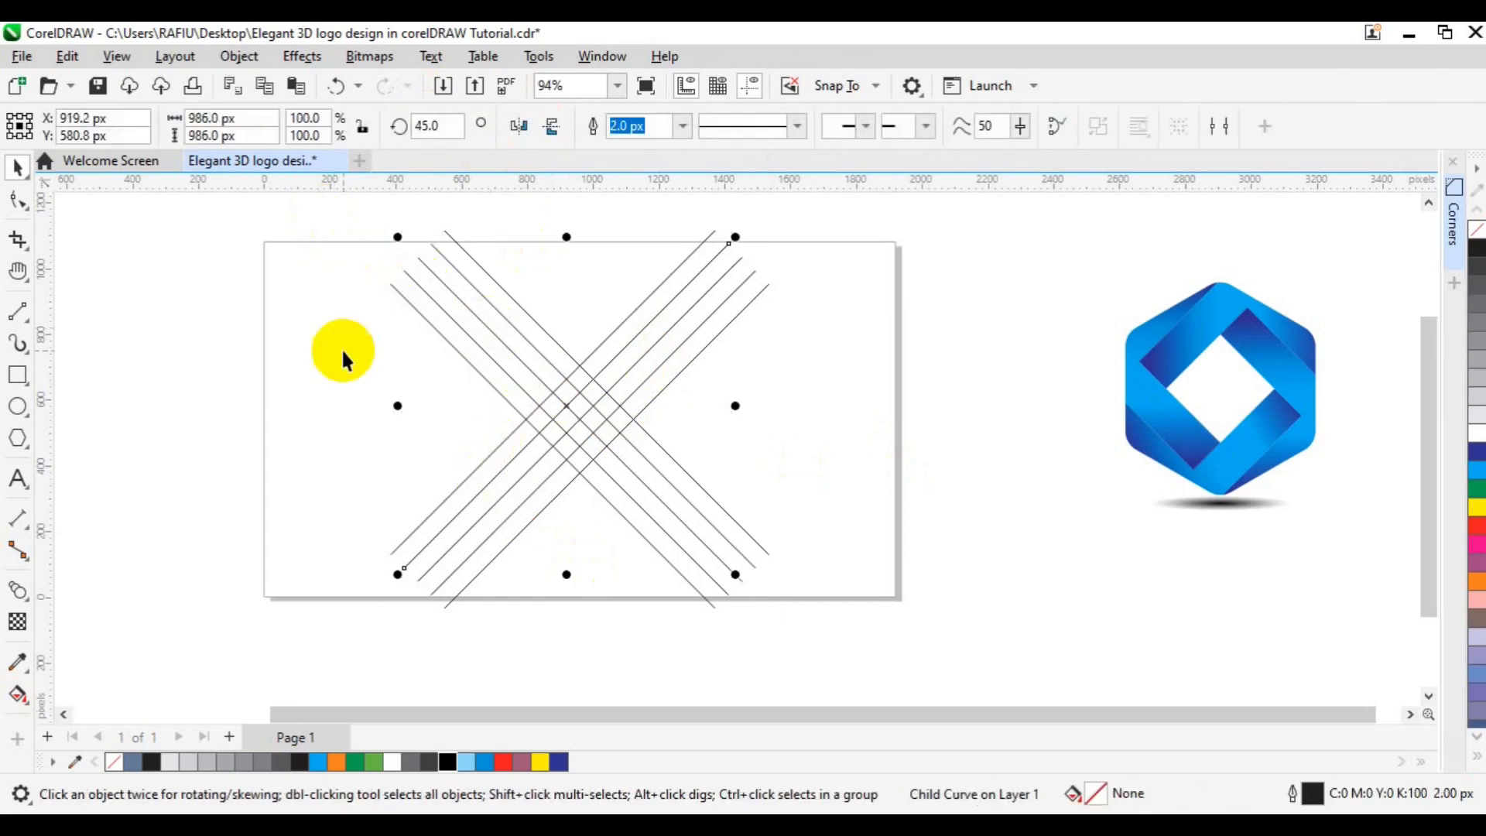
{"action": "left_click_drag", "start_coordinate": [315, 227], "coordinate": [890, 622]}
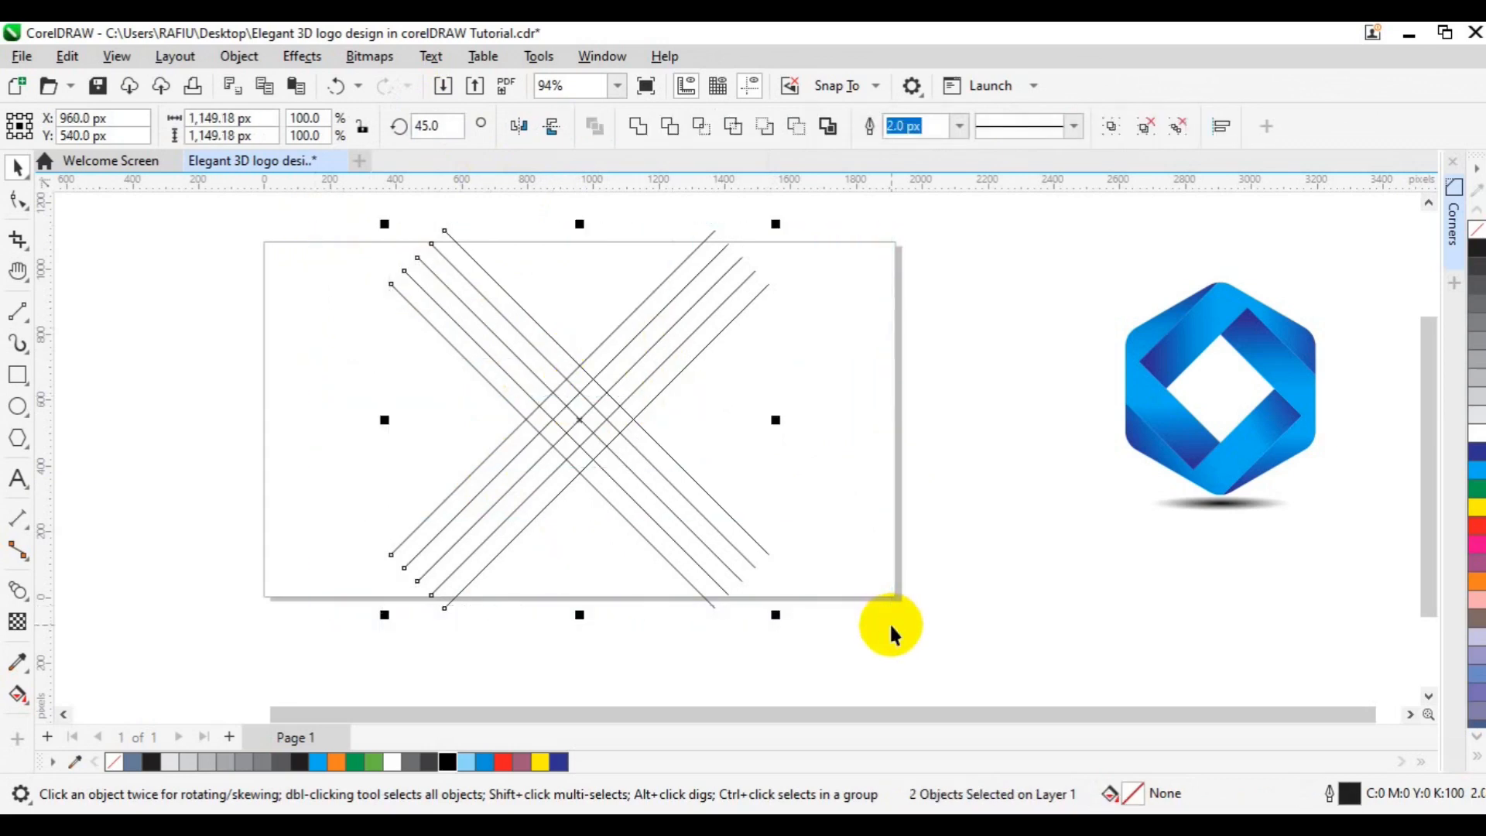
{"action": "key", "text": "ctrl+g"}
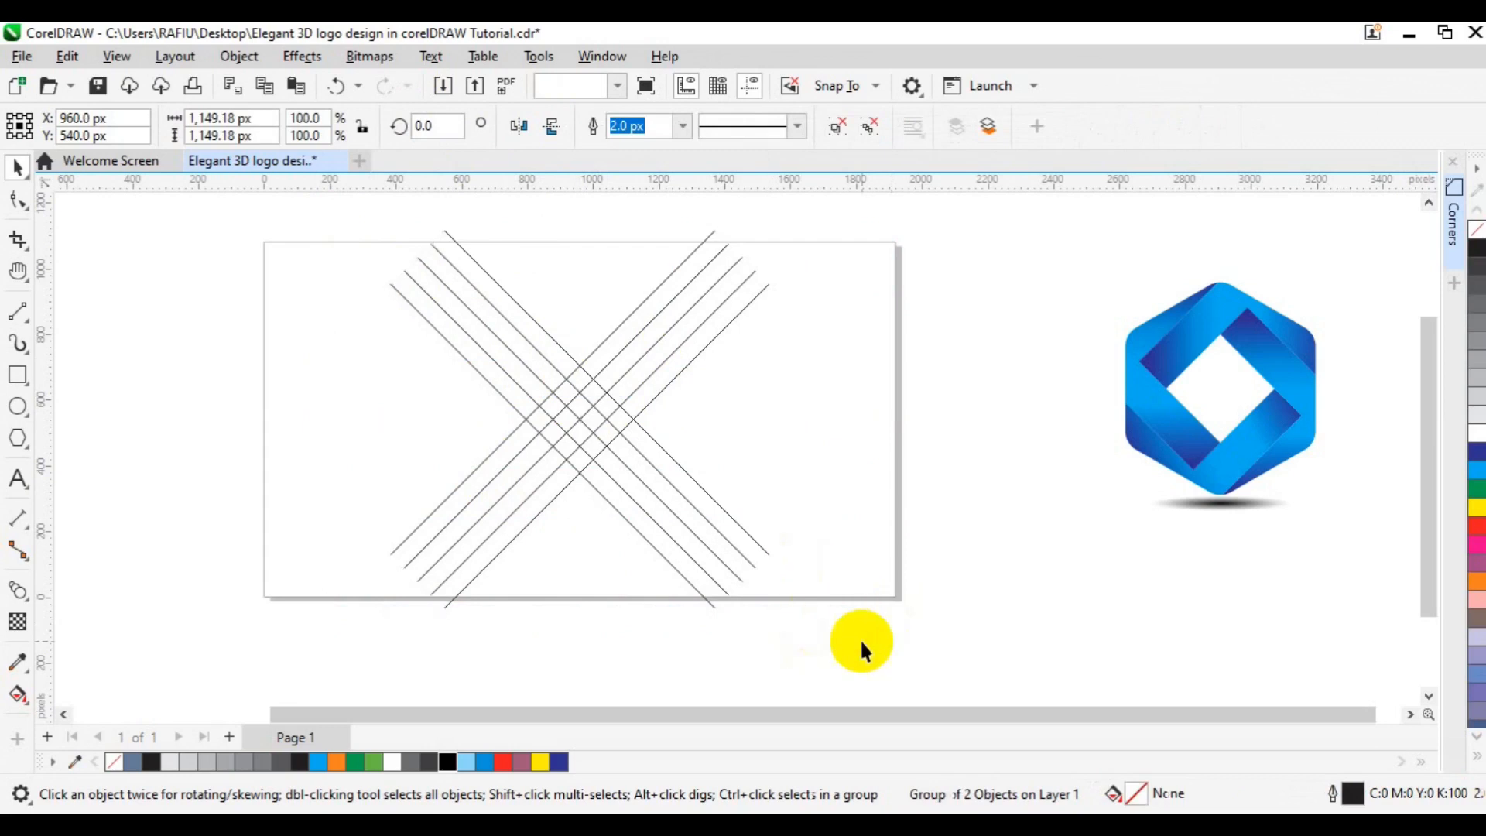
{"action": "key", "text": "Escape"}
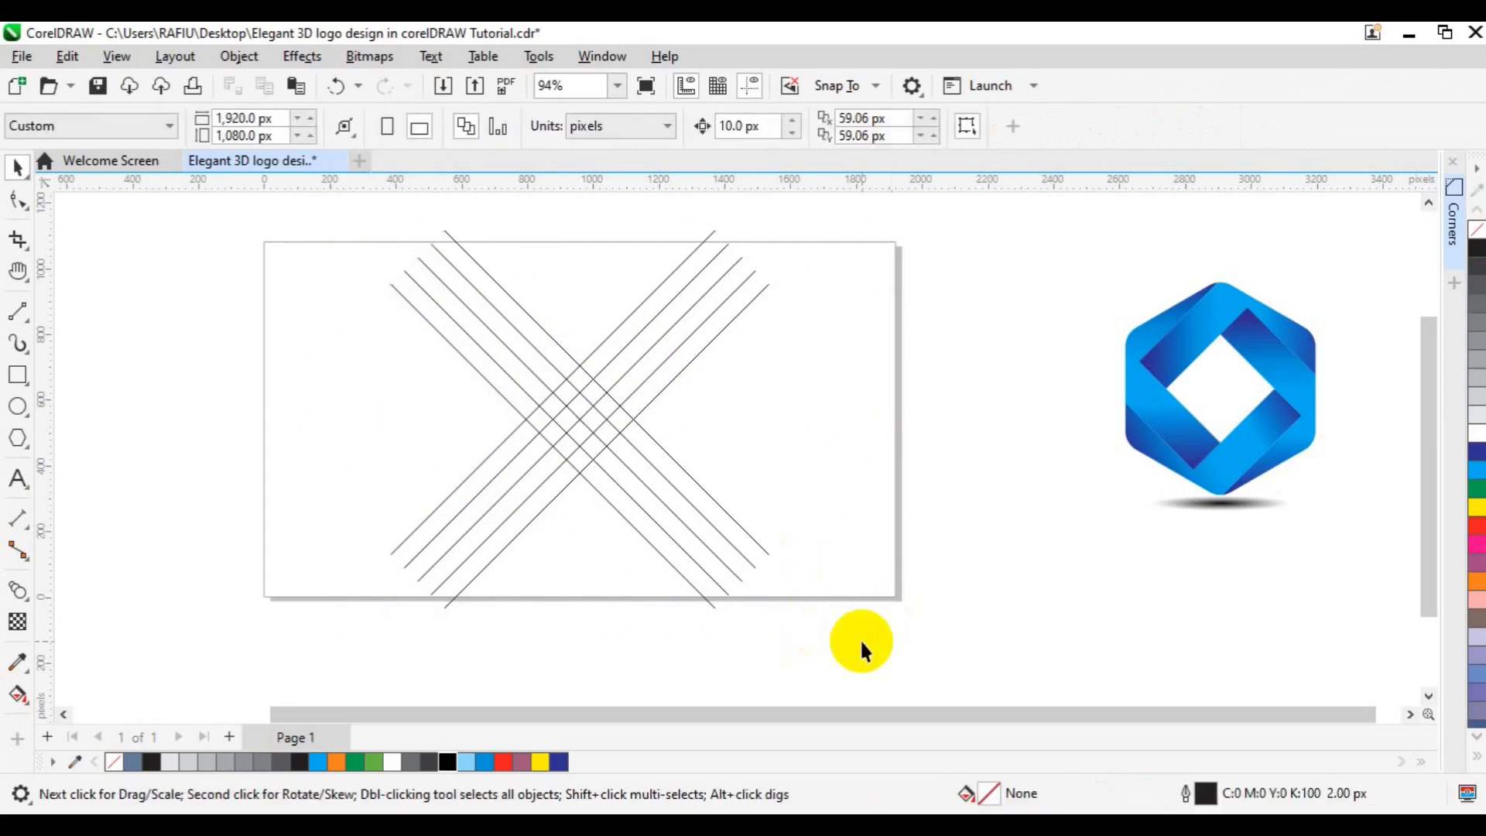
Step: Draw a six-sided polygon about 276 by 319 px over the line crossing and centre it on the page
{"action": "scroll", "coordinate": [861, 638], "scroll_direction": "up", "scroll_amount": 2}
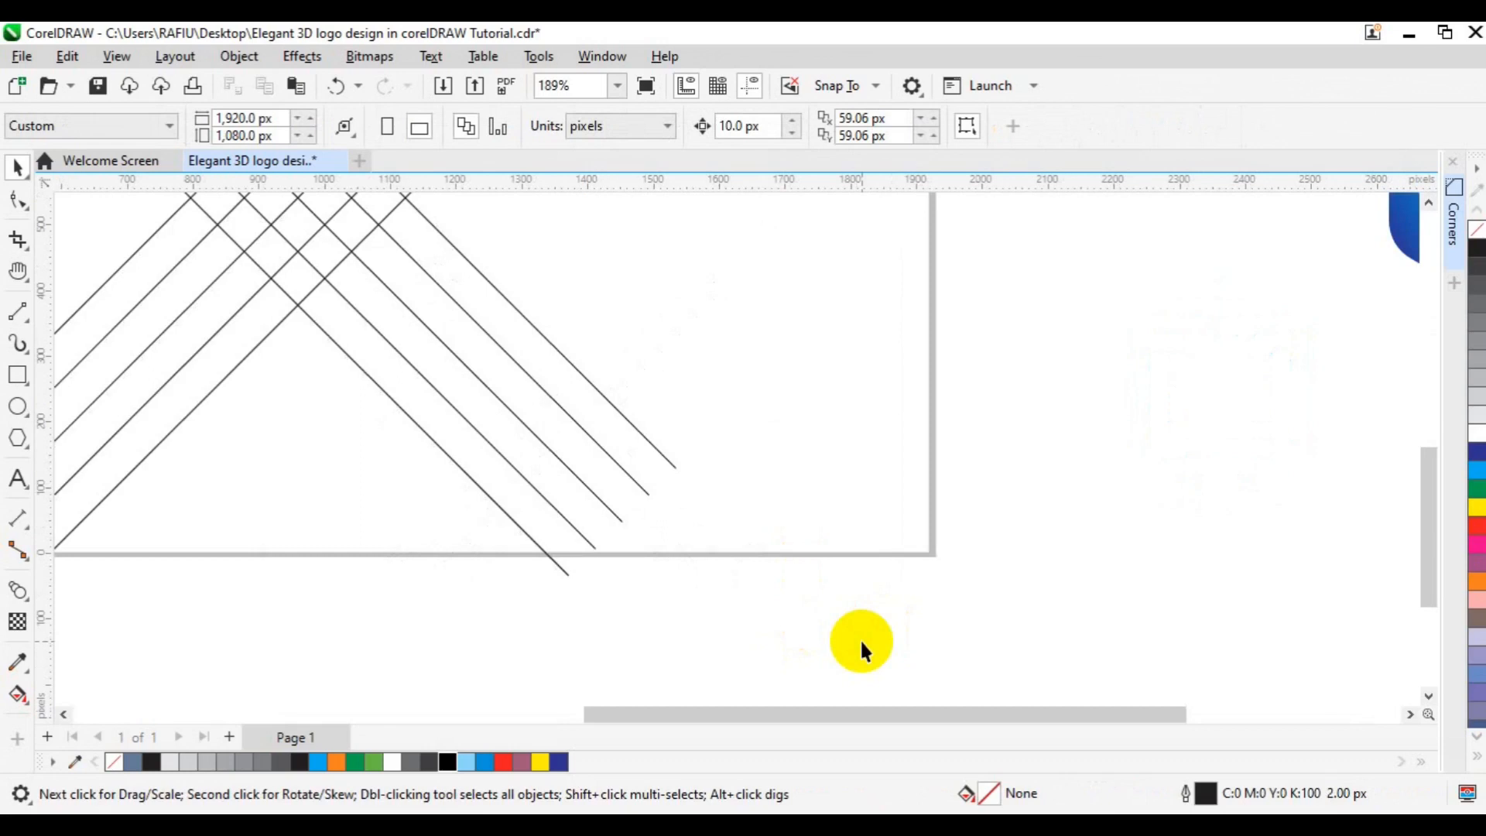
{"action": "key", "text": "h"}
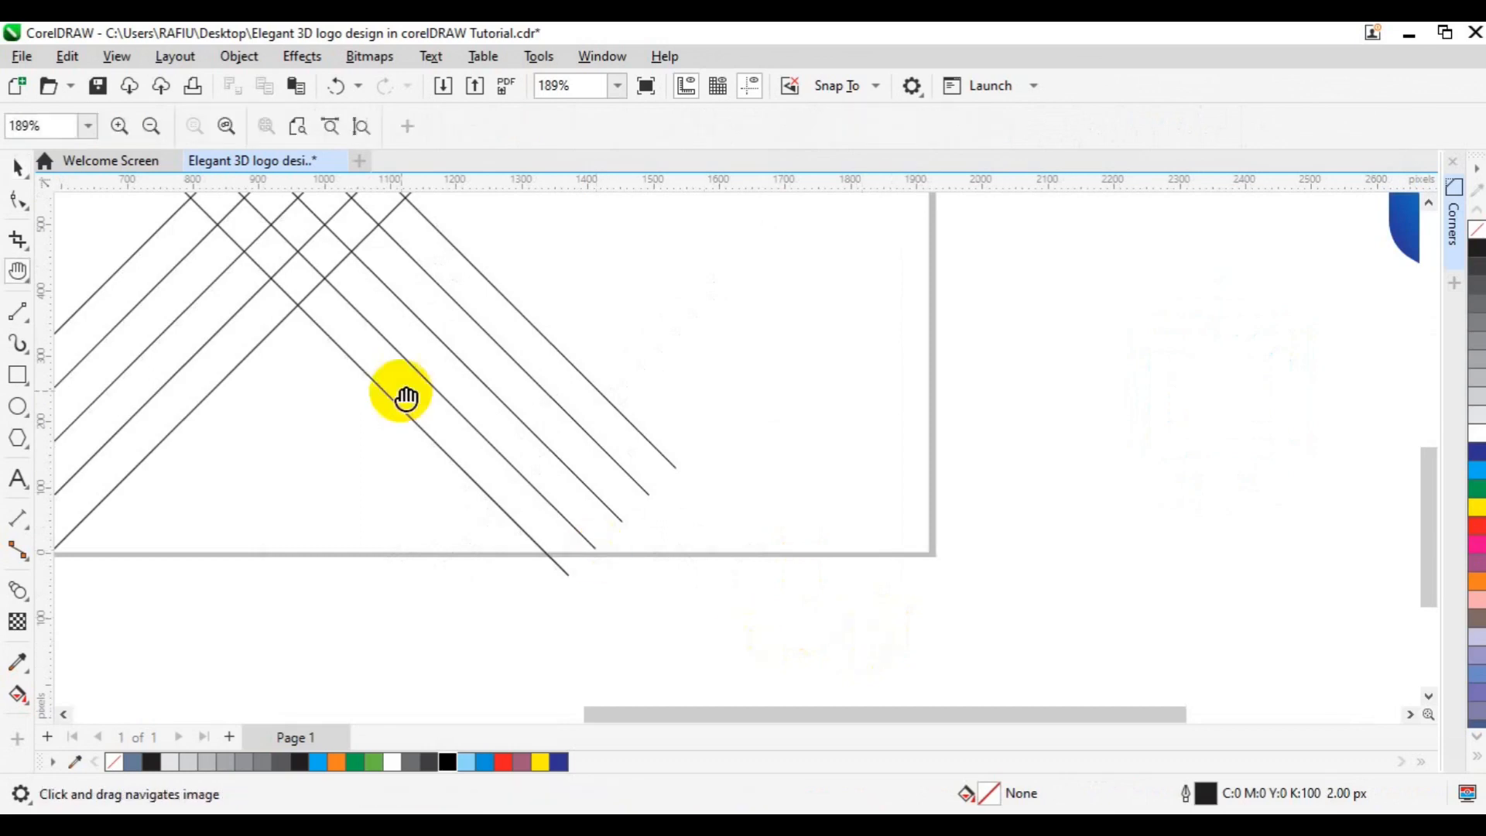
{"action": "left_click_drag", "start_coordinate": [353, 314], "coordinate": [578, 489]}
{"action": "scroll", "coordinate": [578, 489], "scroll_direction": "up", "scroll_amount": 1}
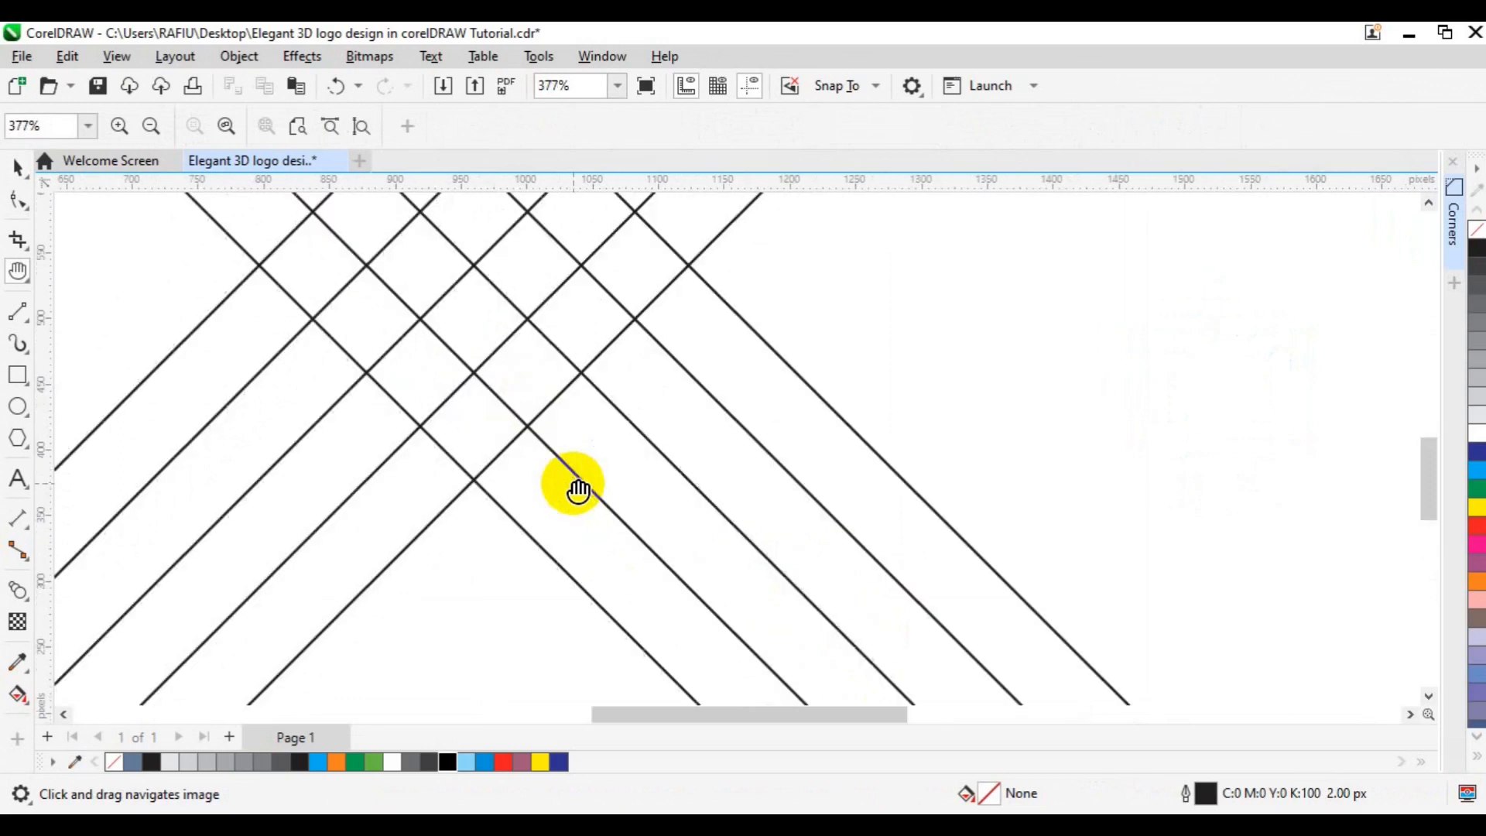
{"action": "left_click_drag", "start_coordinate": [521, 421], "coordinate": [616, 588]}
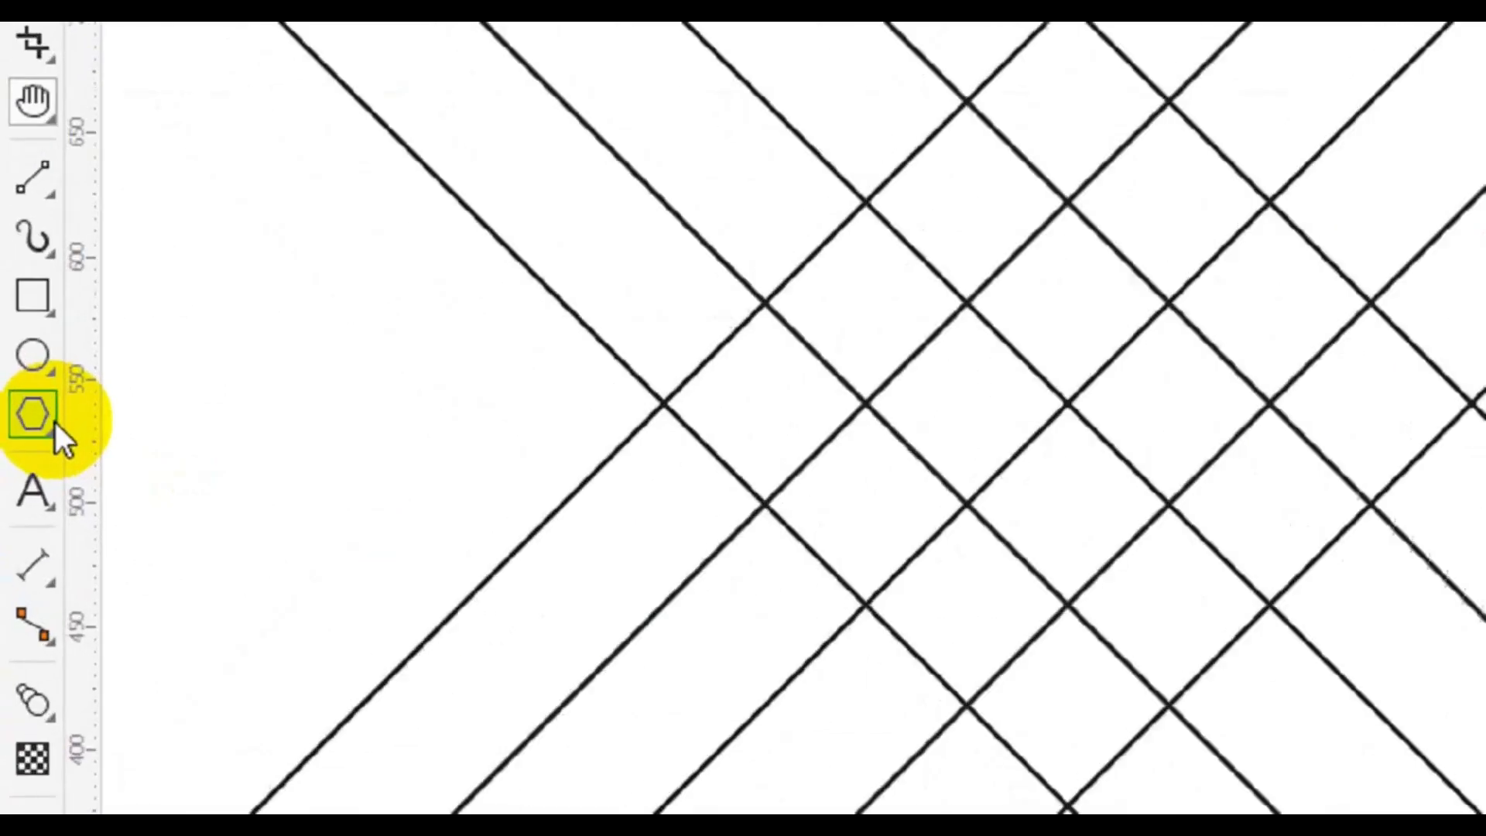
{"action": "left_click", "coordinate": [28, 442]}
{"action": "left_click", "coordinate": [57, 418]}
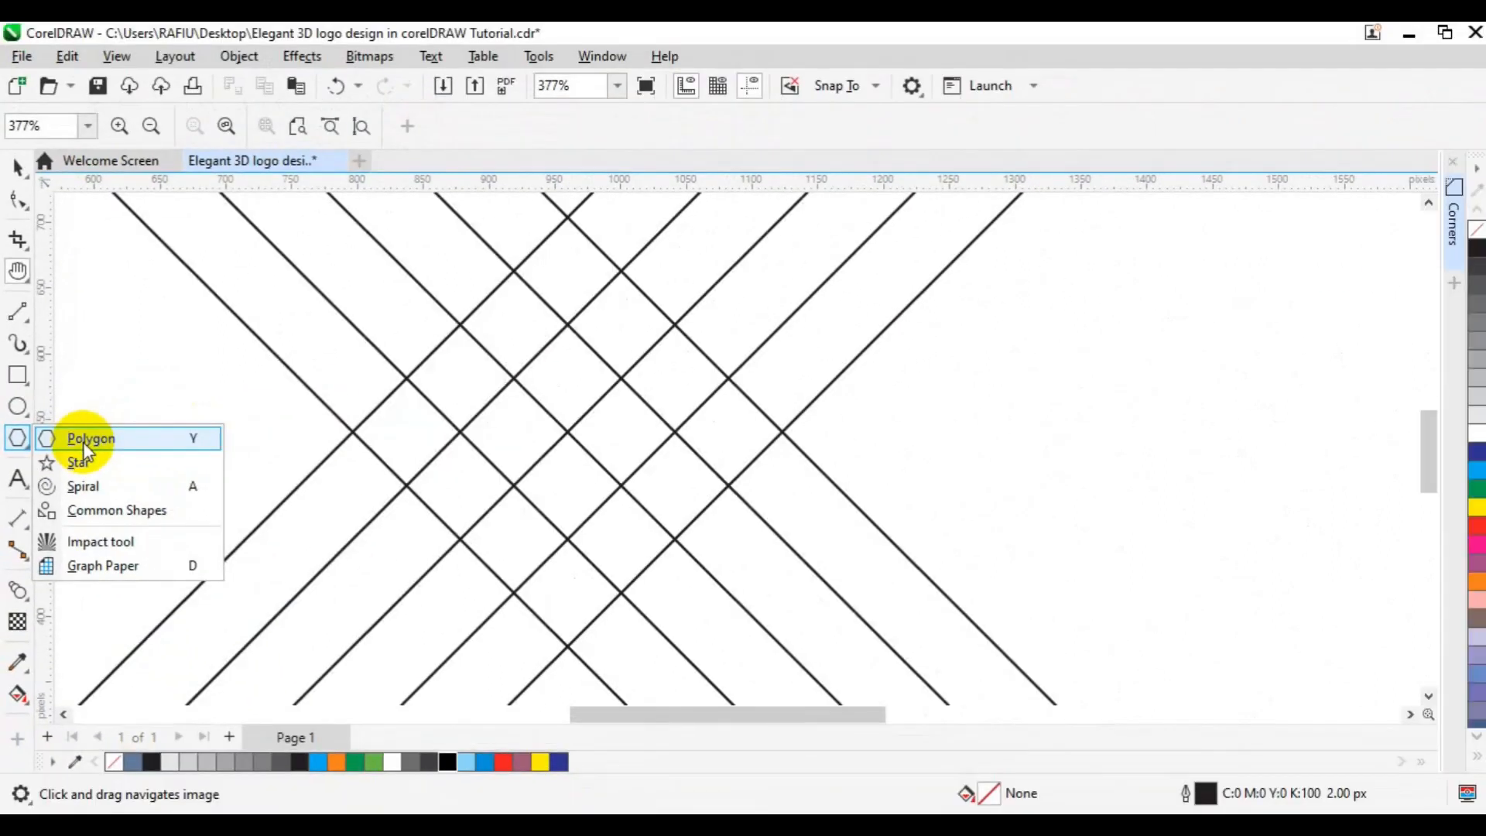
{"action": "left_click", "coordinate": [84, 440]}
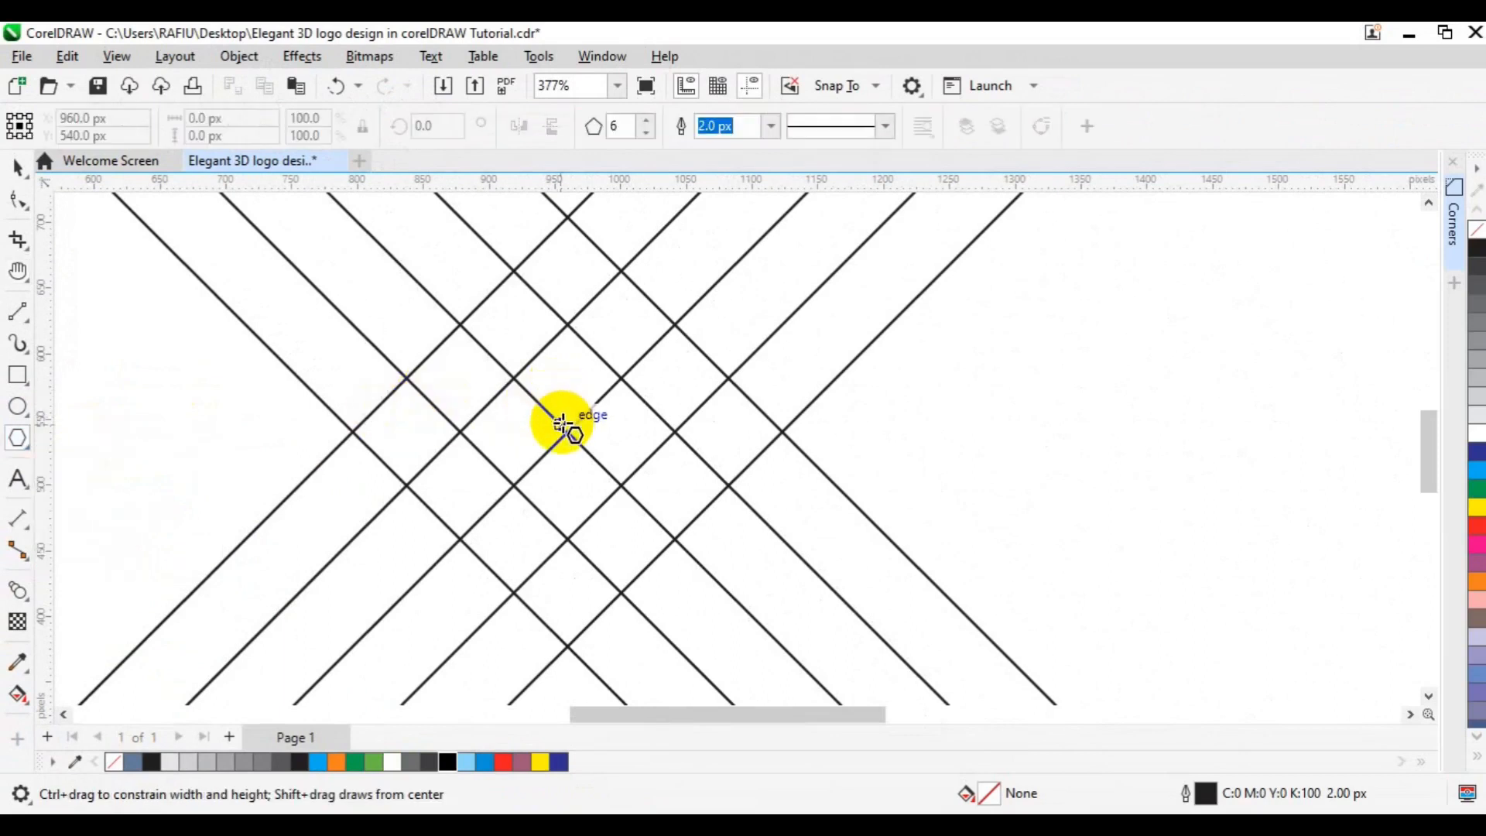
{"action": "left_click_drag", "start_coordinate": [563, 427], "coordinate": [629, 220]}
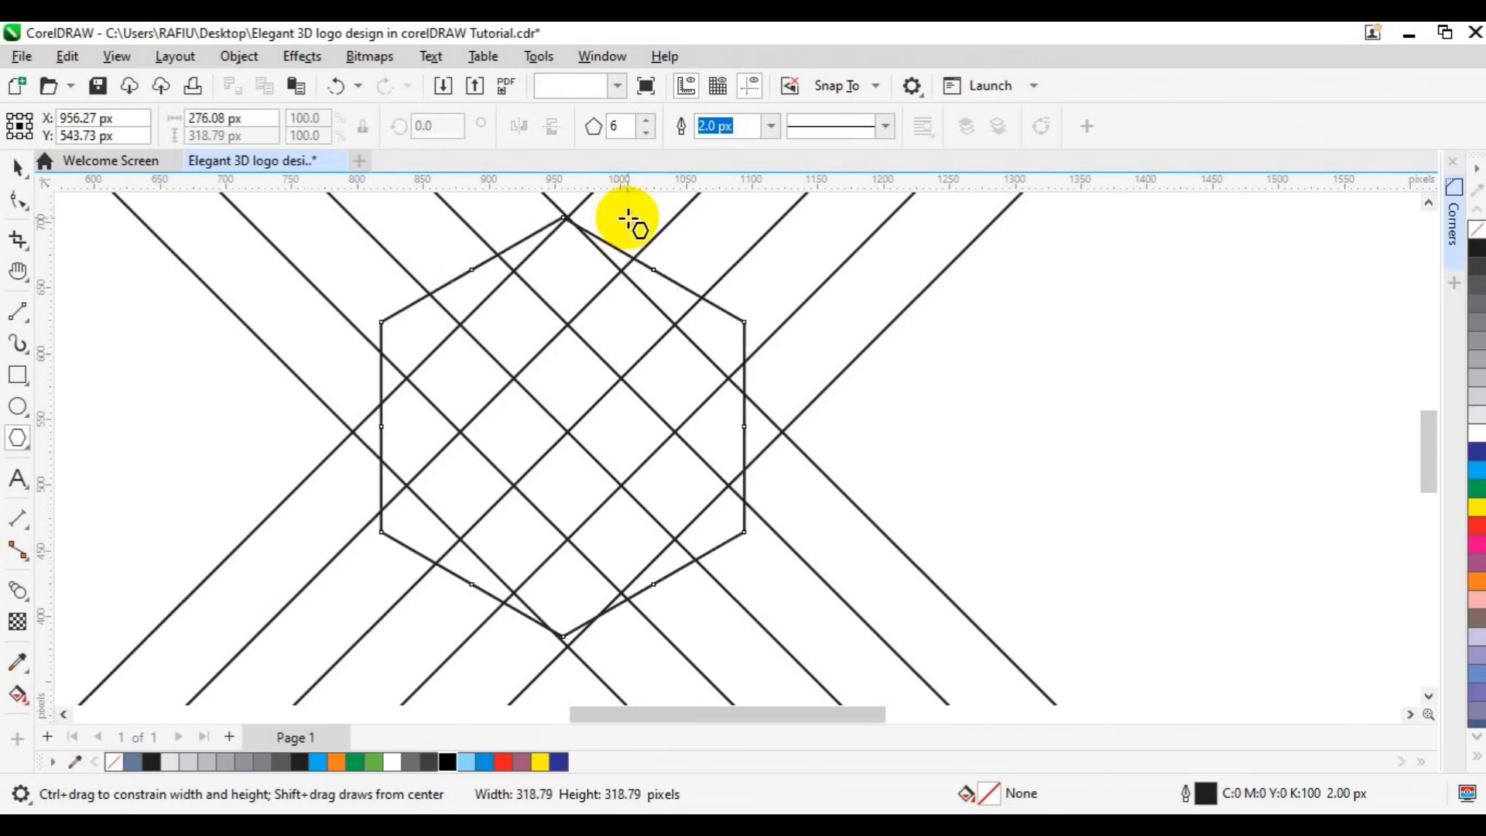
{"action": "key", "text": "p"}
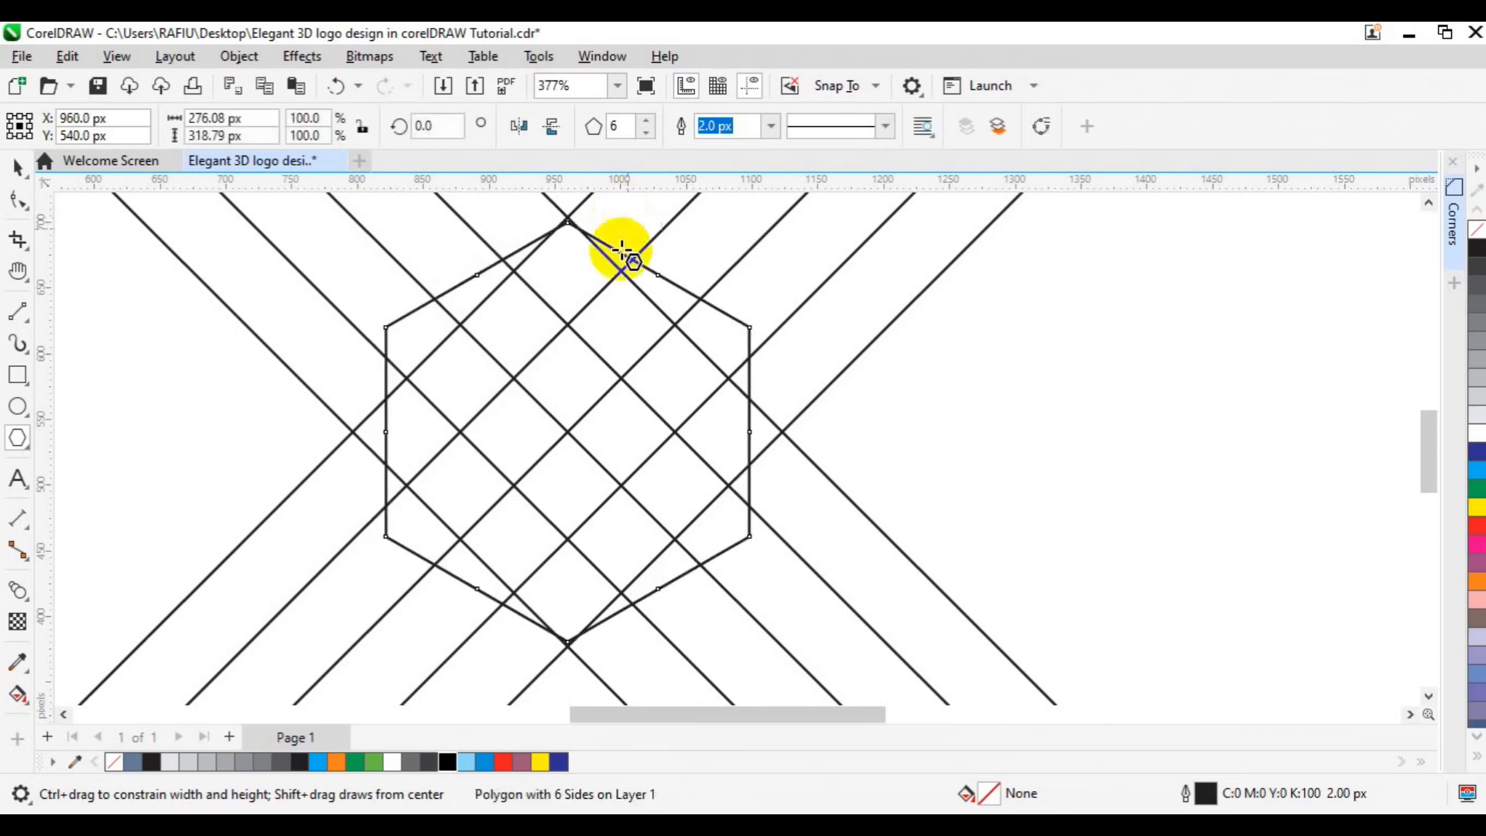
Step: Enlarge the hexagon proportionally from its centre to about 285 by 330 px, matching its upper and lower corners to the outer line intersections
{"action": "key", "text": "space"}
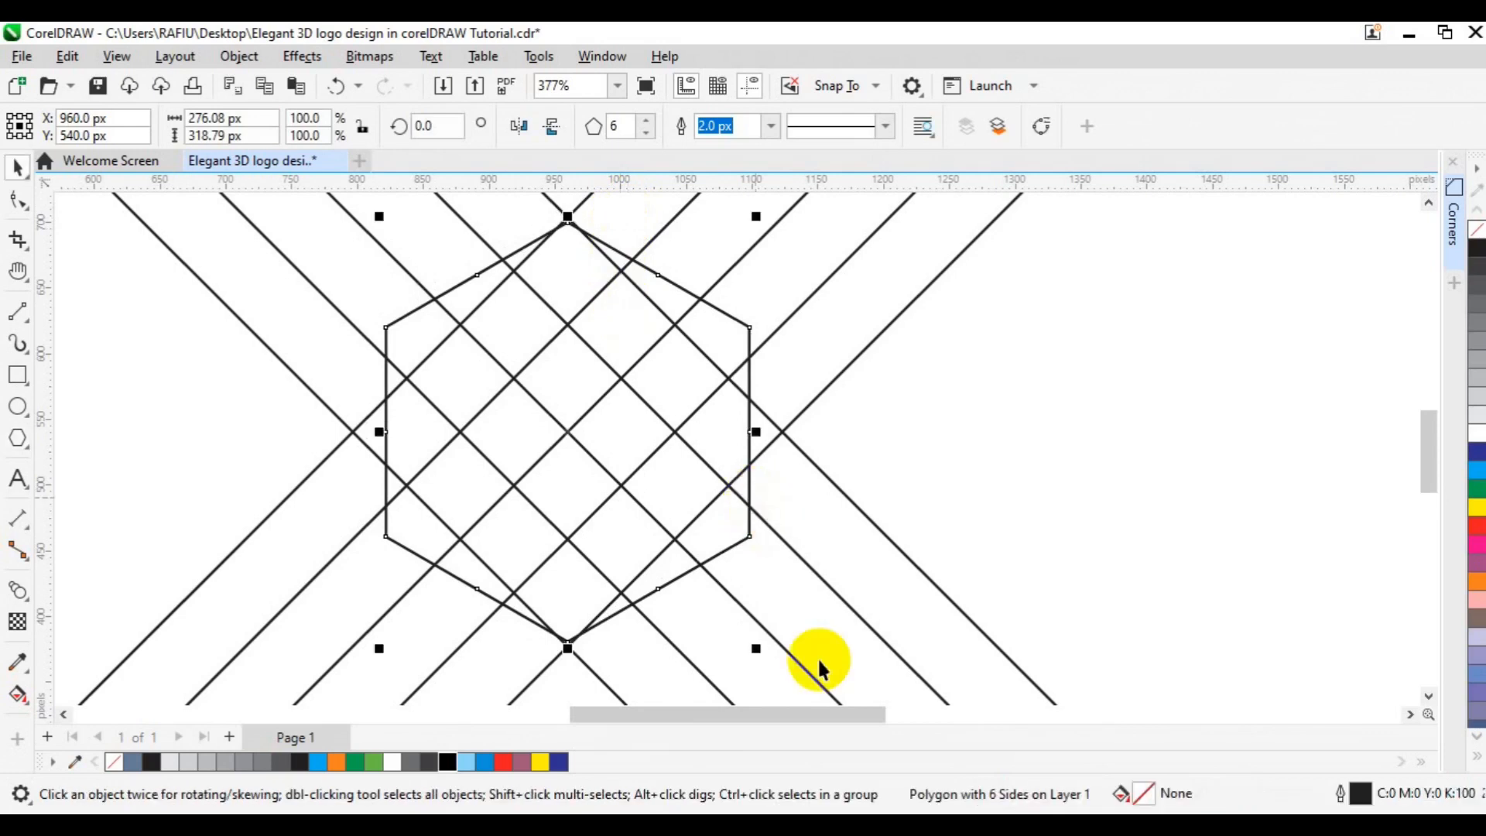
{"action": "left_click_drag", "start_coordinate": [757, 651], "coordinate": [772, 653]}
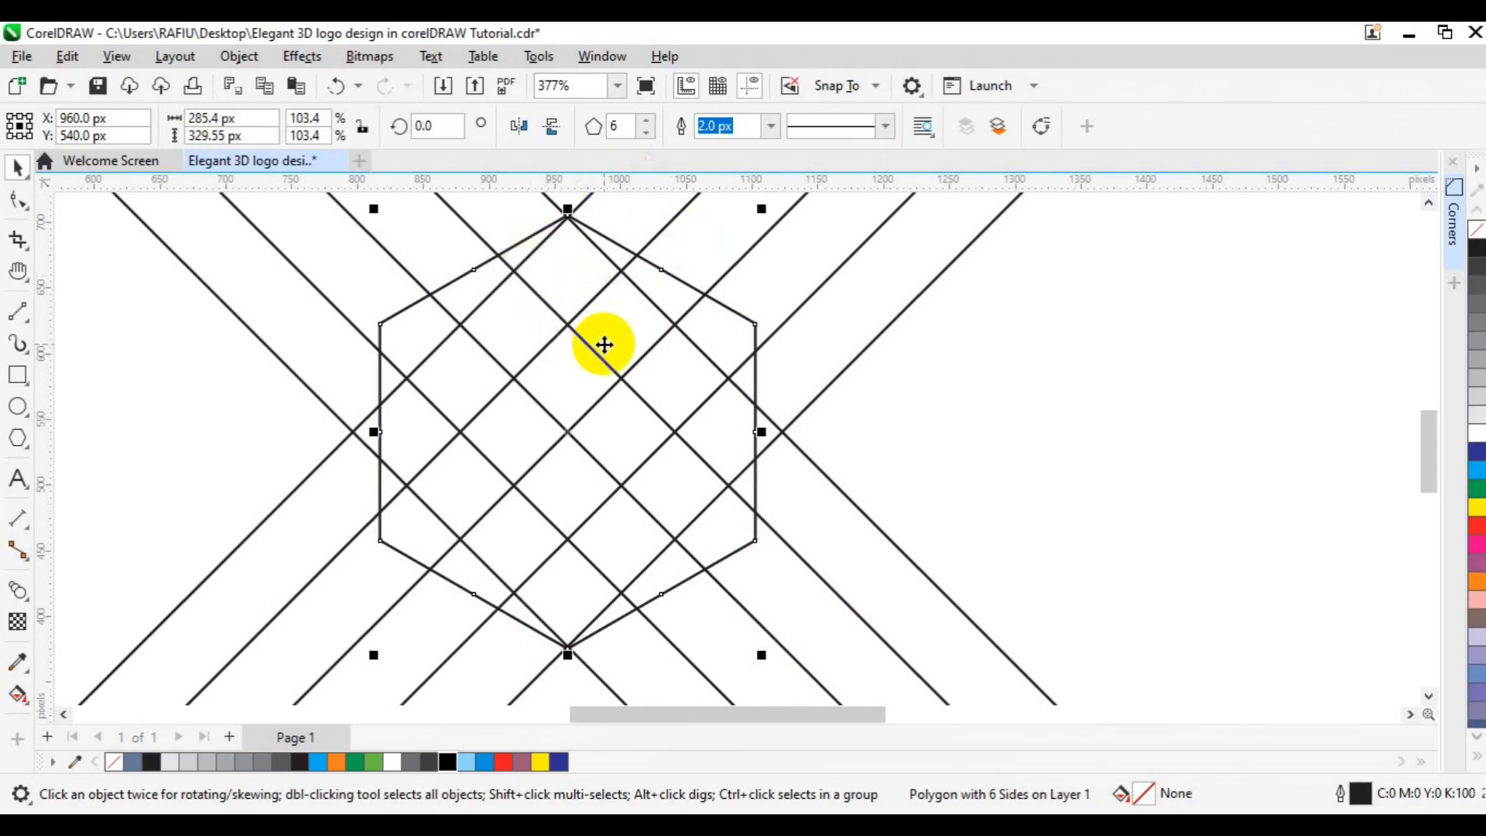
{"action": "scroll", "coordinate": [604, 345], "scroll_direction": "down", "scroll_amount": 2}
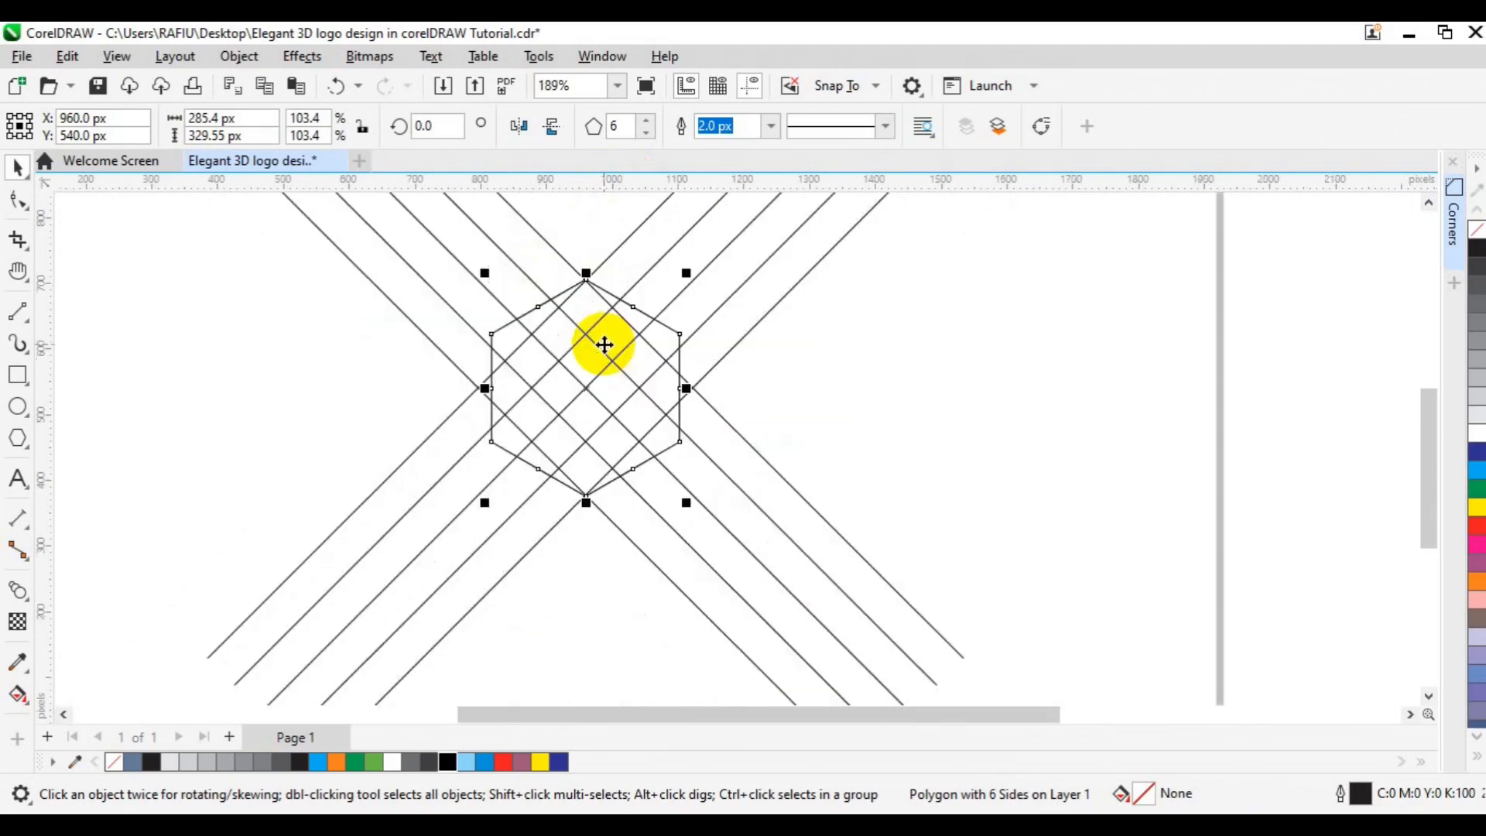
{"action": "left_click", "coordinate": [563, 388]}
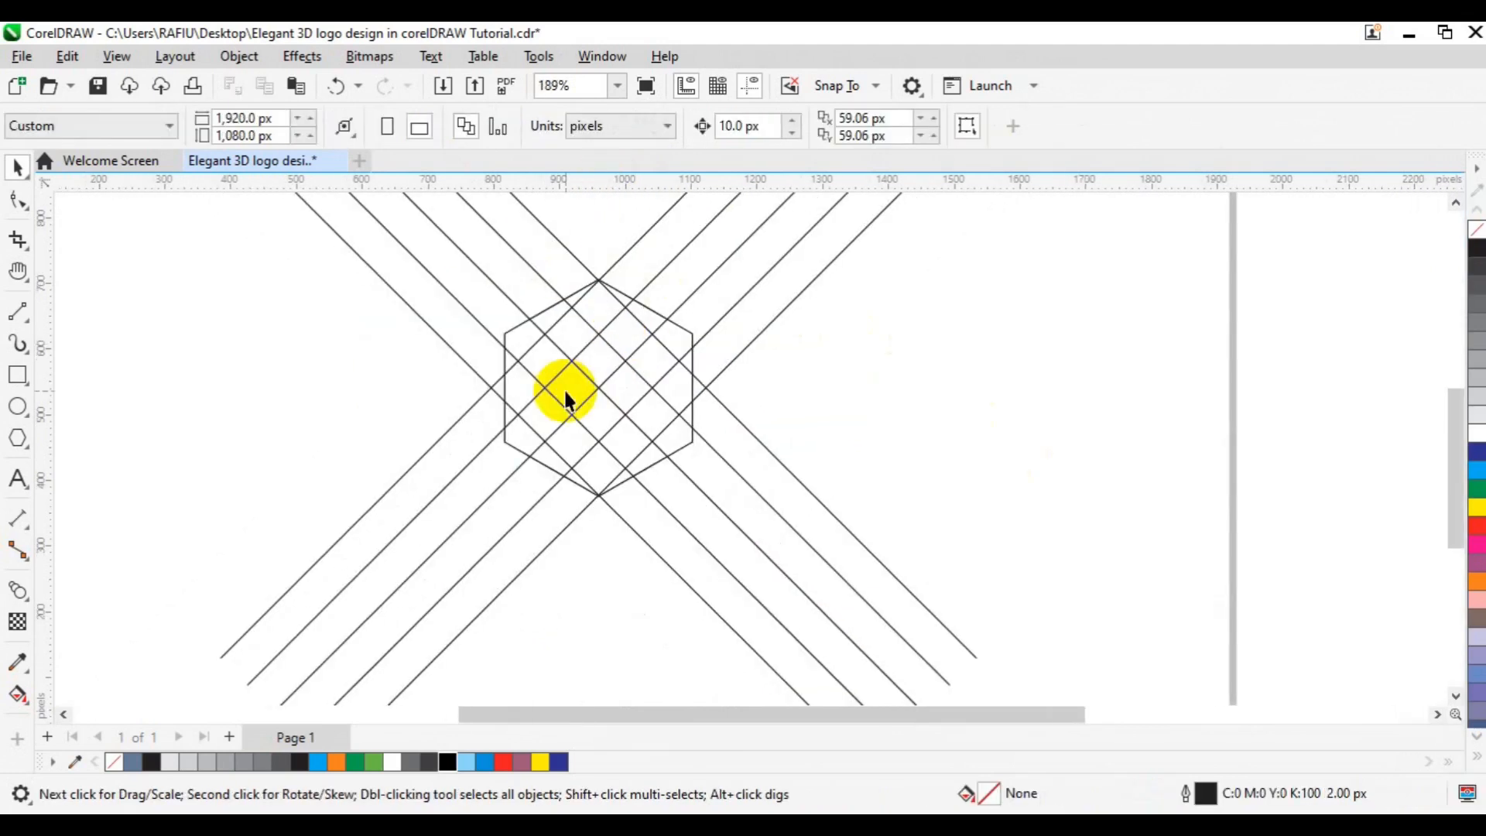
Step: Round the hexagon's corners with a 40 px fillet
{"action": "left_click", "coordinate": [598, 62]}
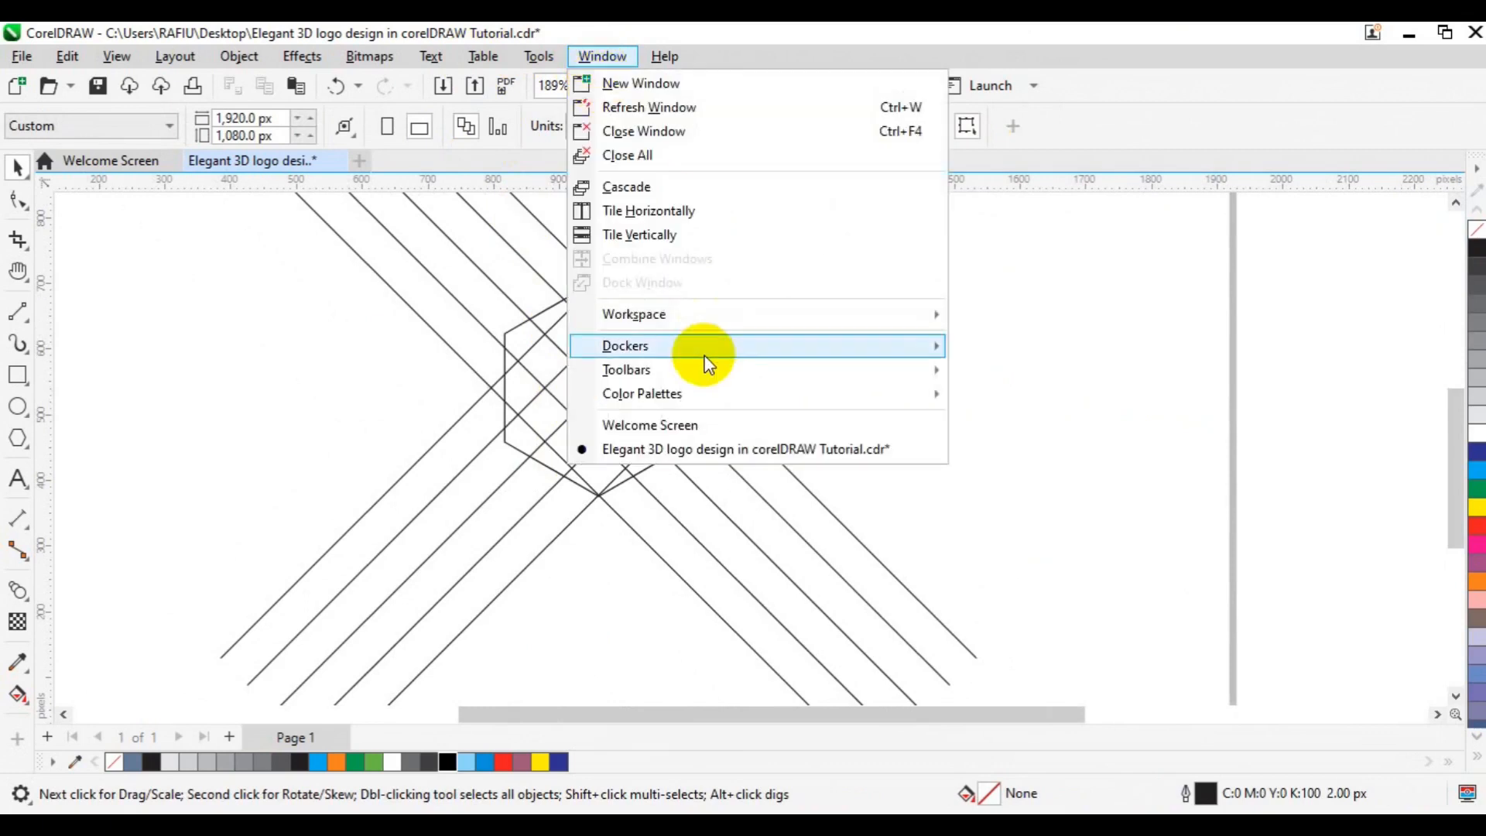
{"action": "mouse_move", "coordinate": [706, 358]}
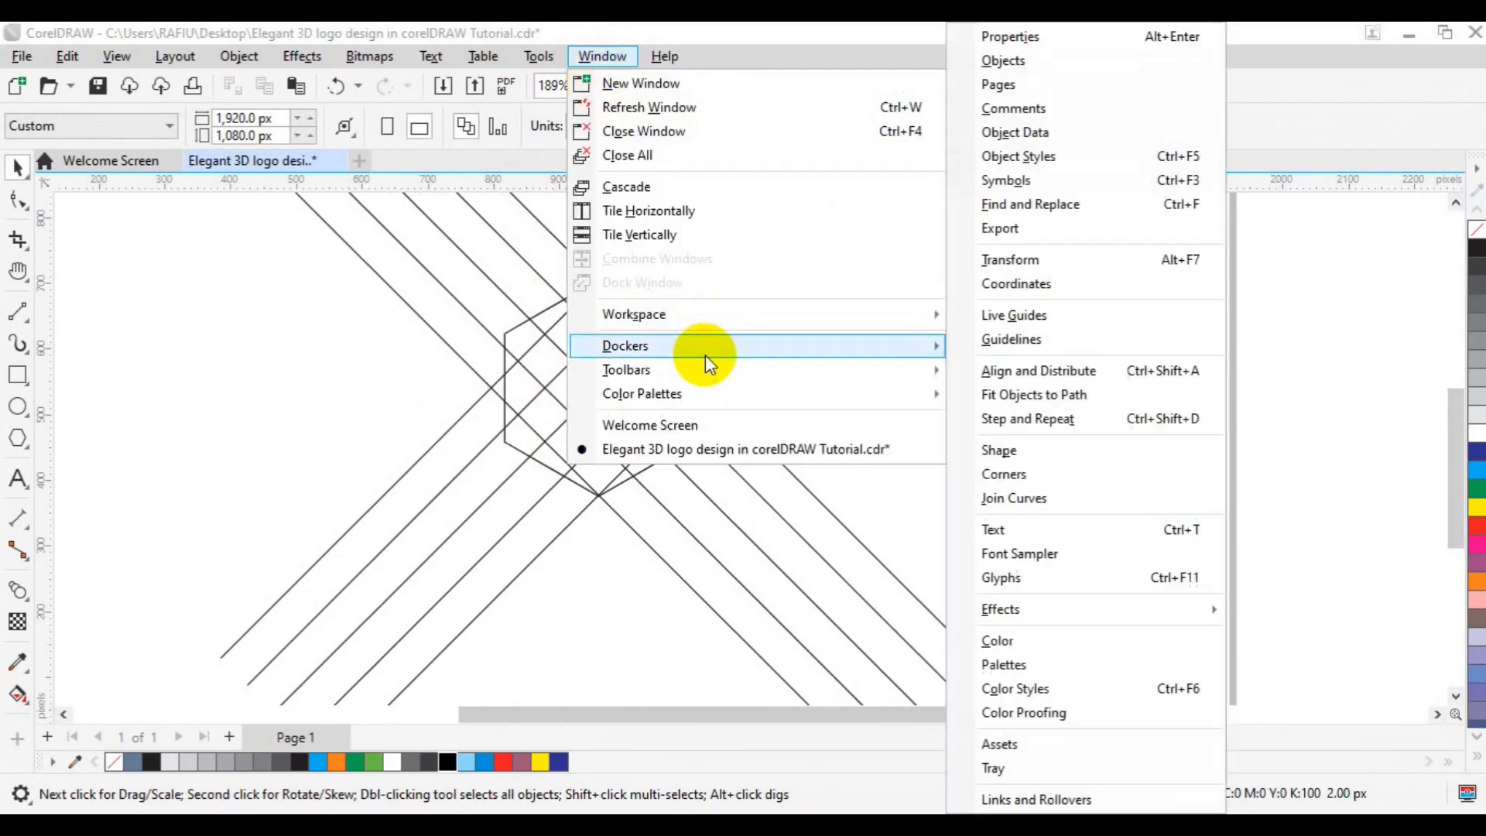
{"action": "left_click", "coordinate": [1011, 479]}
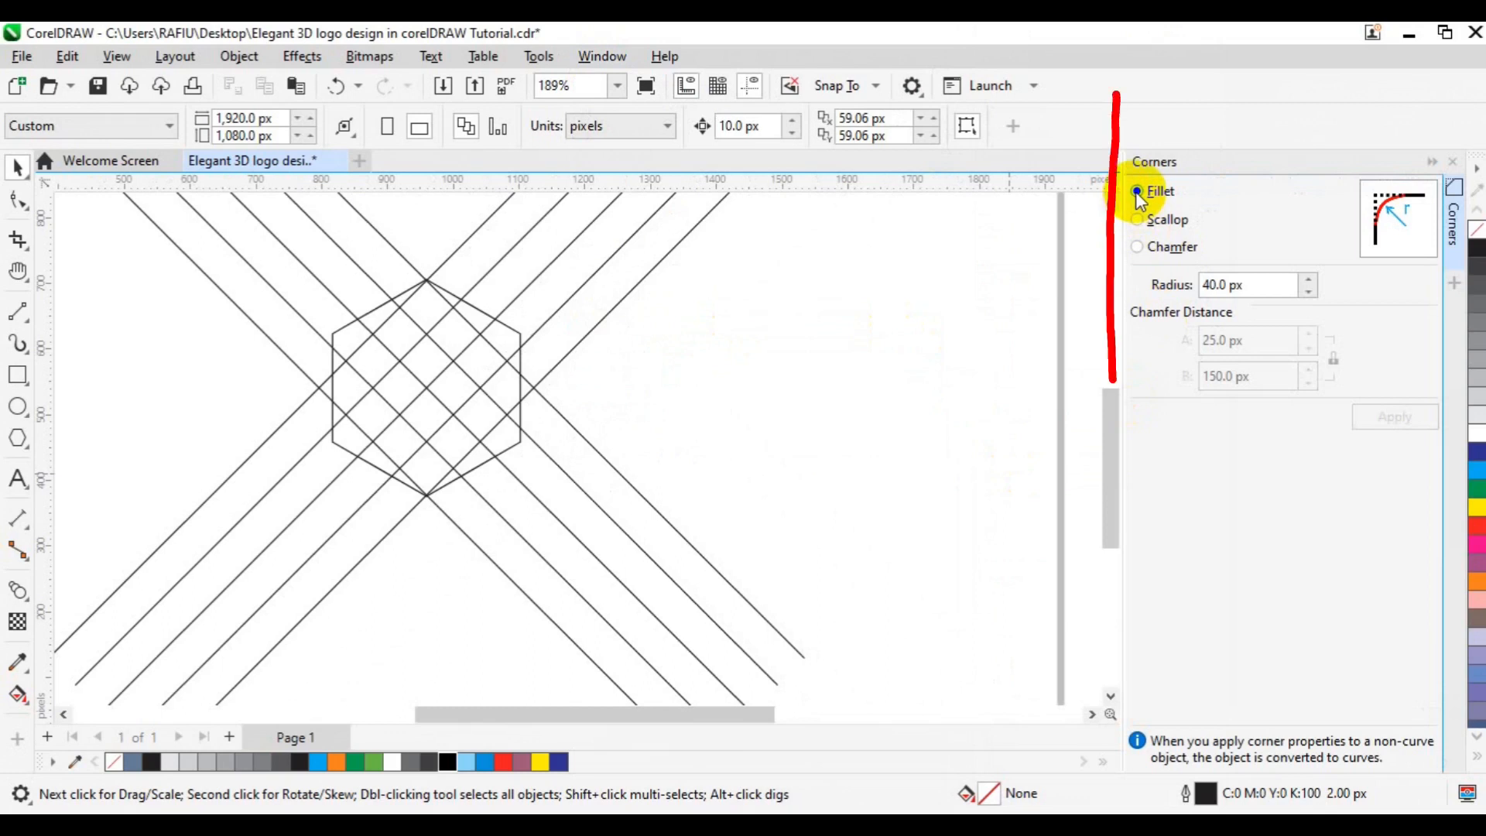
{"action": "left_click", "coordinate": [509, 440]}
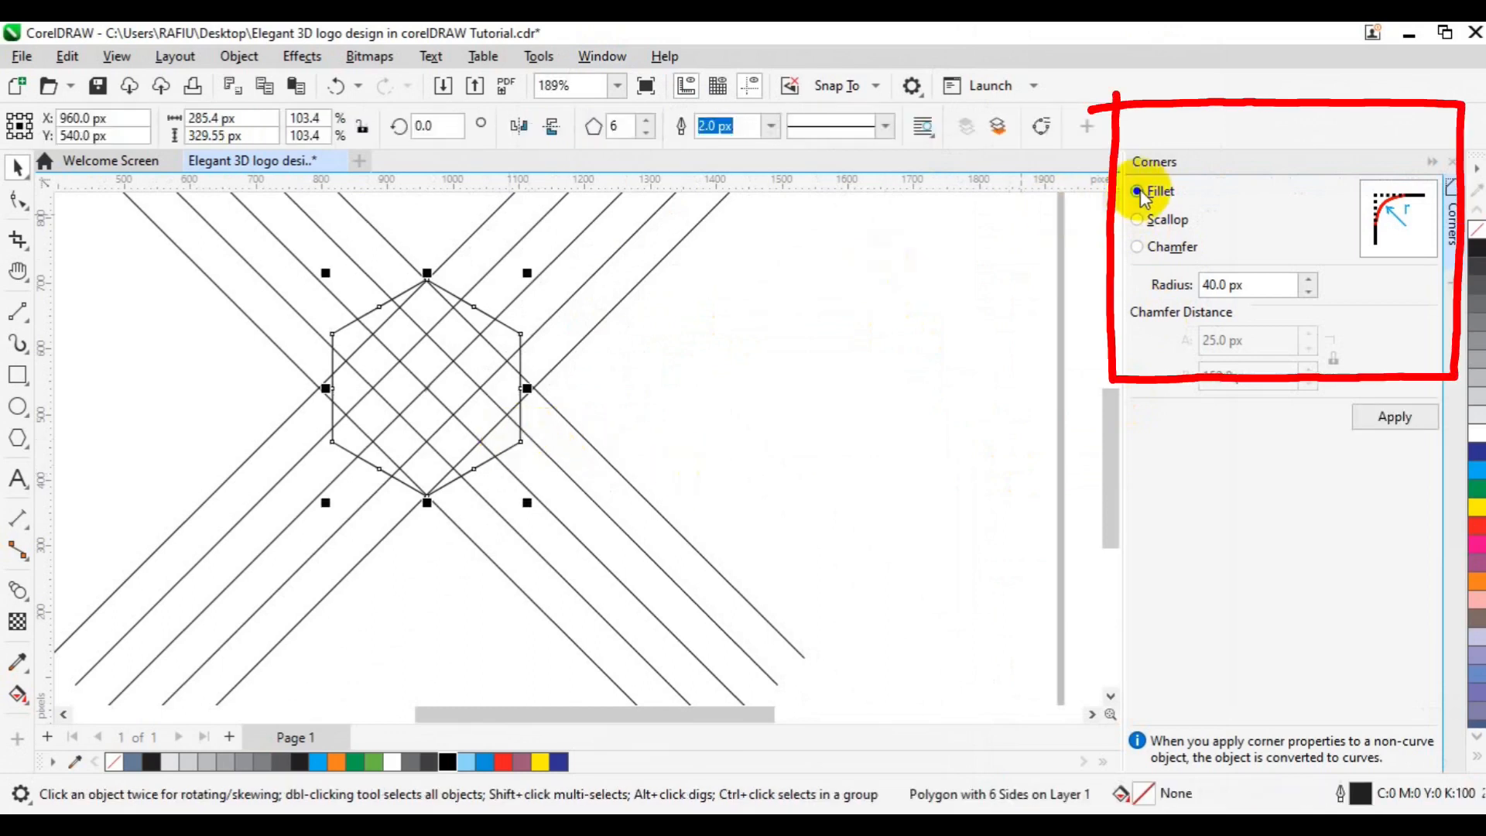
{"action": "left_click", "coordinate": [1255, 284]}
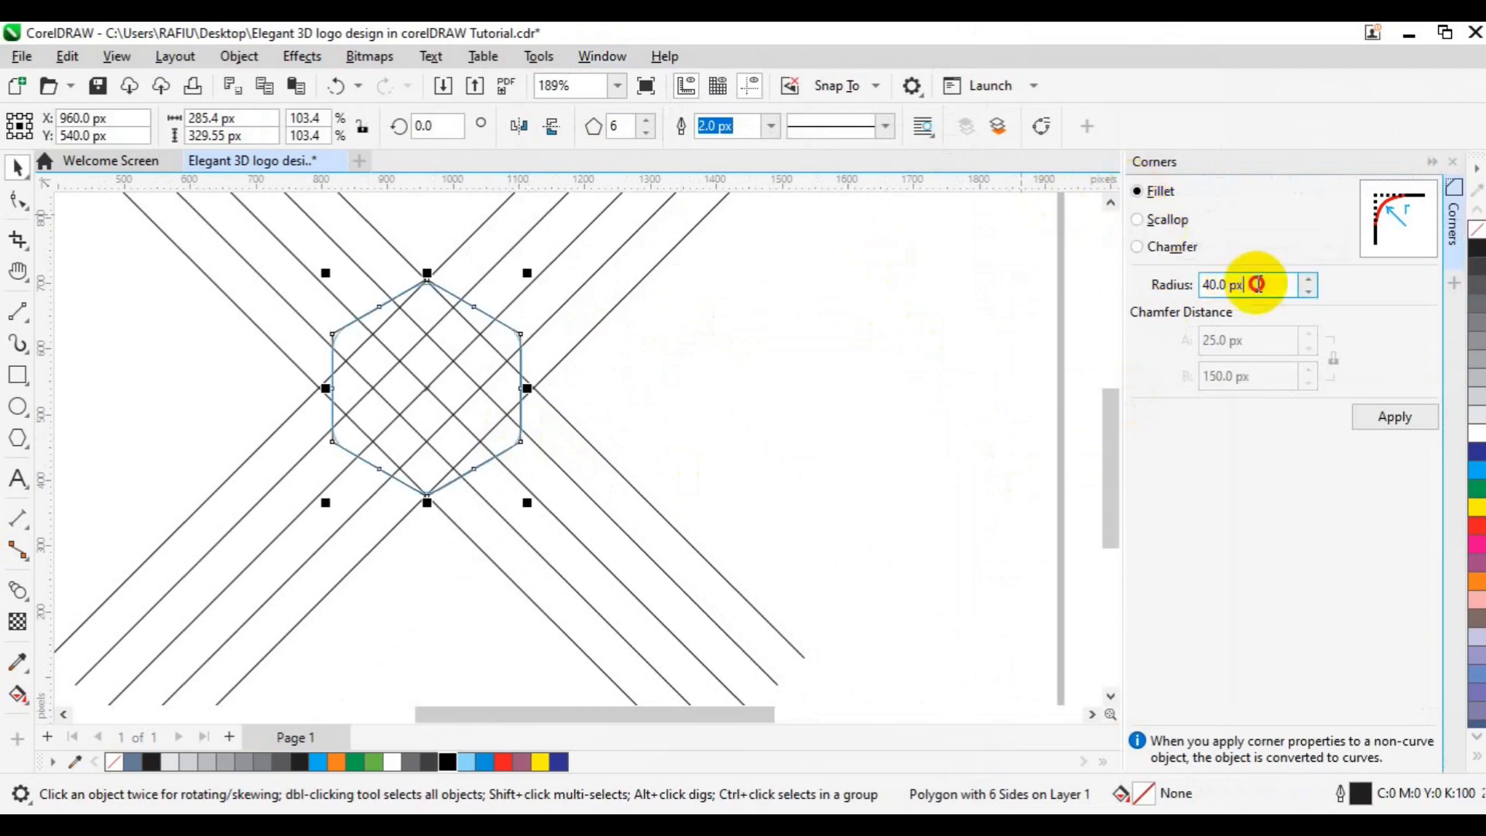
{"action": "double_click", "coordinate": [1256, 285]}
{"action": "left_click", "coordinate": [1395, 417]}
{"action": "left_click", "coordinate": [578, 505]}
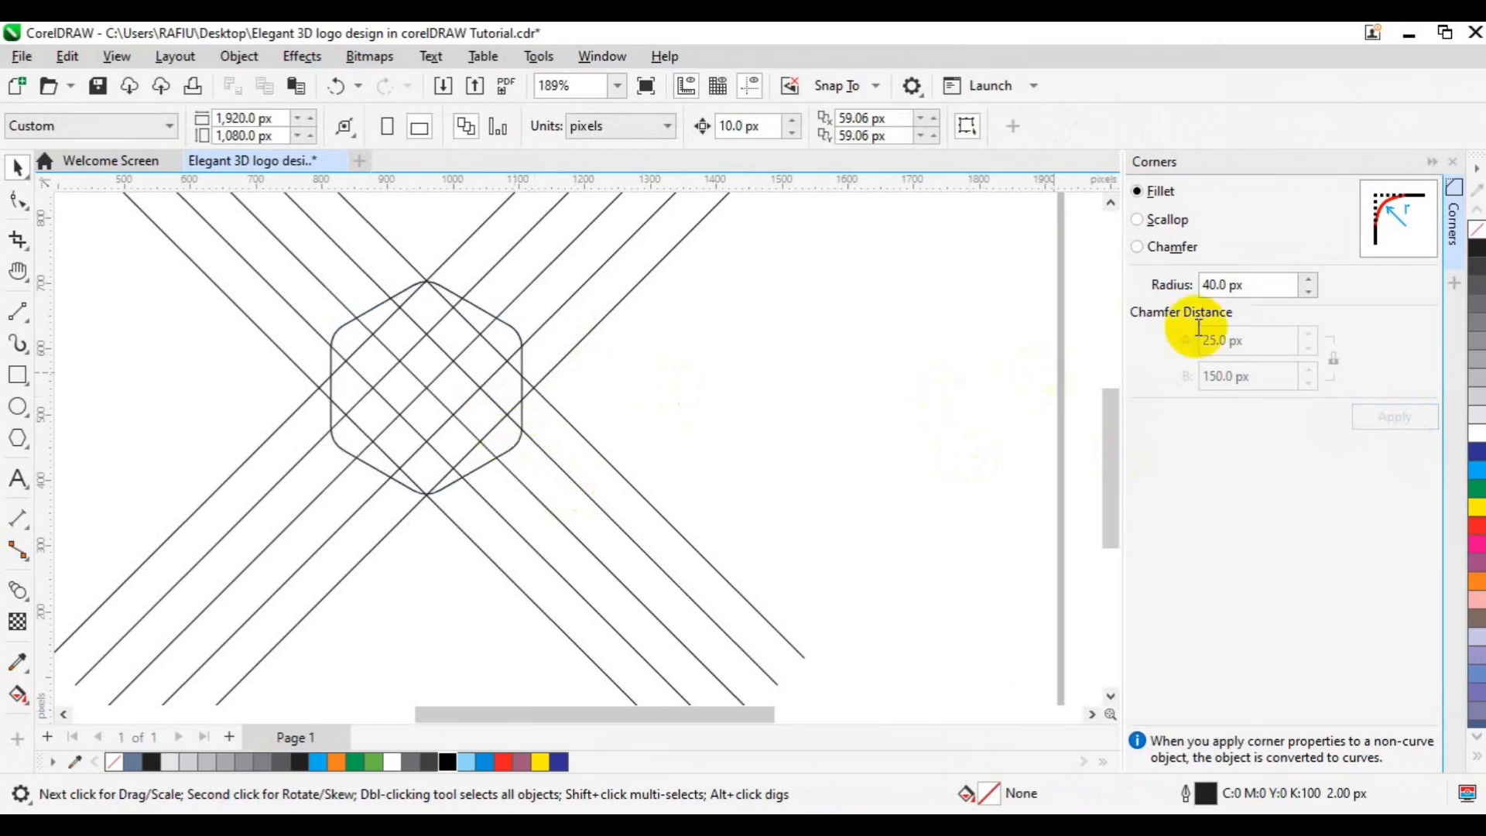
{"action": "left_click", "coordinate": [1454, 262]}
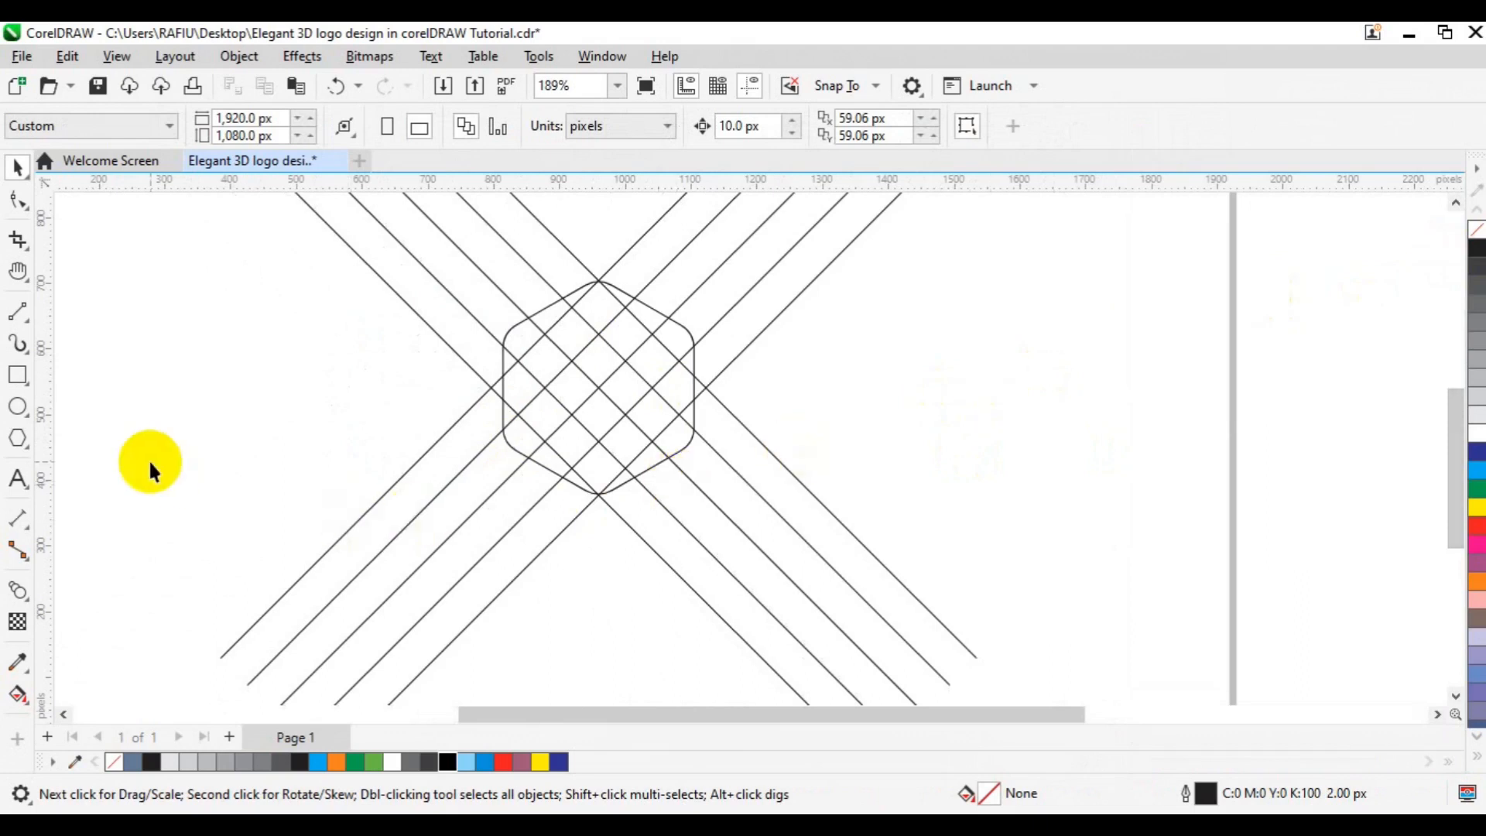
Step: Use Virtual Segment Delete to remove the grid segments crossing the left and lower-left bands inside the hexagon
{"action": "left_click", "coordinate": [23, 243]}
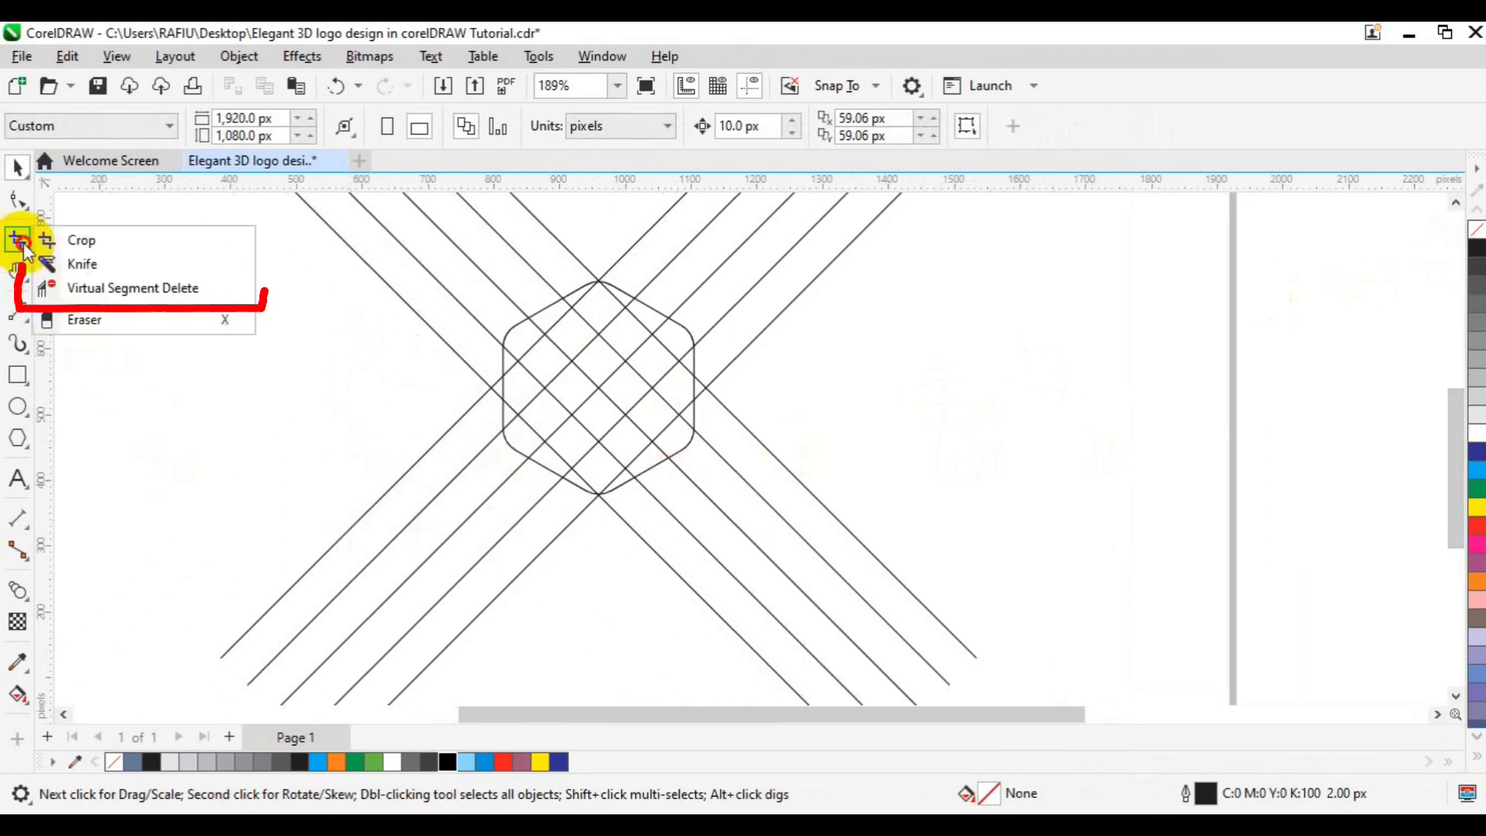
{"action": "left_click", "coordinate": [90, 285]}
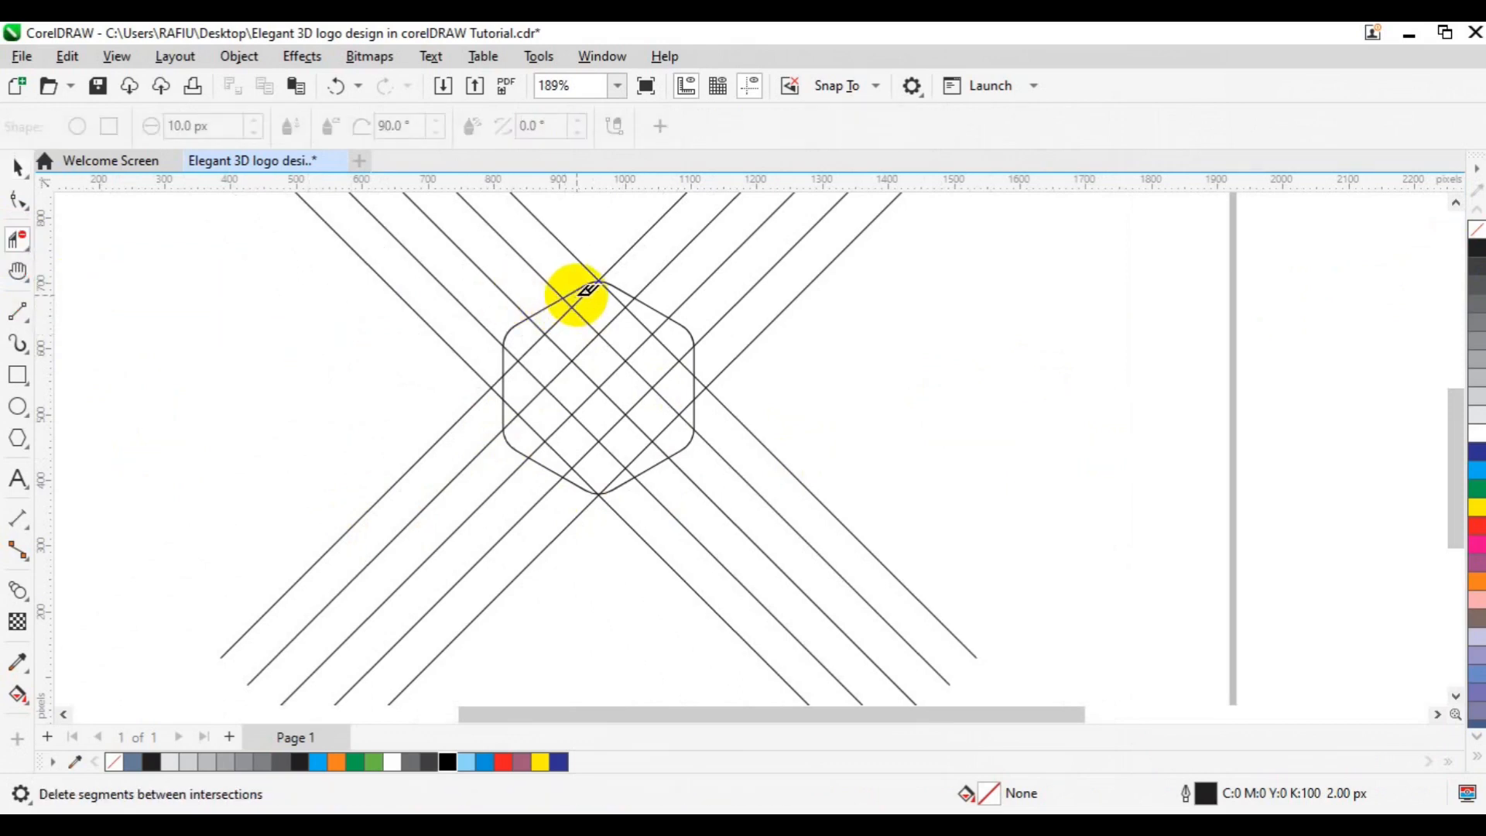
{"action": "mouse_move", "coordinate": [577, 295]}
{"action": "left_mouse_down"}
{"action": "mouse_move", "coordinate": [508, 365]}
{"action": "mouse_move", "coordinate": [537, 411]}
{"action": "mouse_move", "coordinate": [581, 437]}
{"action": "left_mouse_up"}
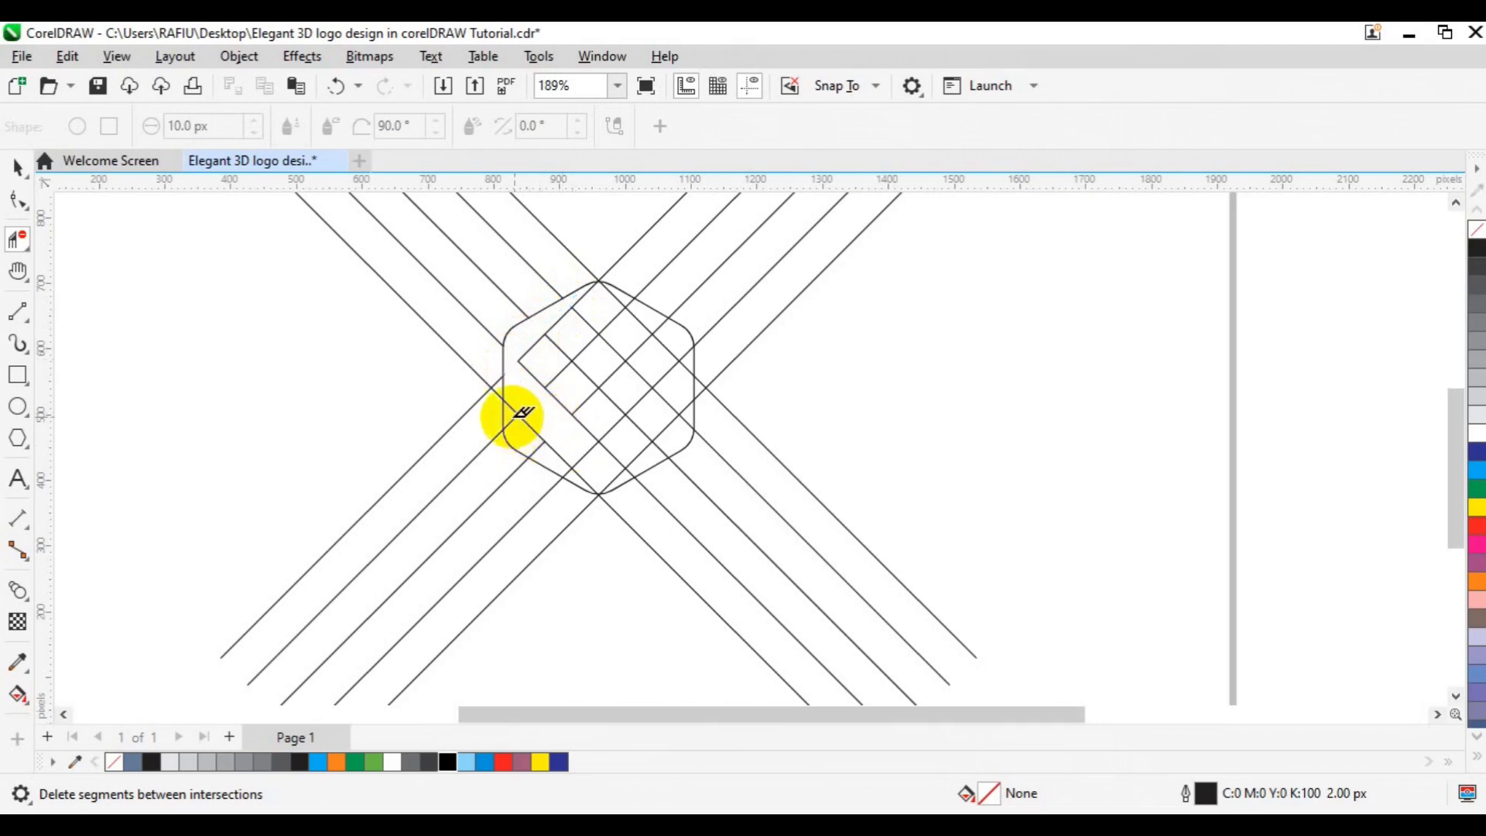
{"action": "mouse_move", "coordinate": [511, 418]}
{"action": "left_mouse_down"}
{"action": "mouse_move", "coordinate": [573, 483]}
{"action": "mouse_move", "coordinate": [656, 416]}
{"action": "left_mouse_up"}
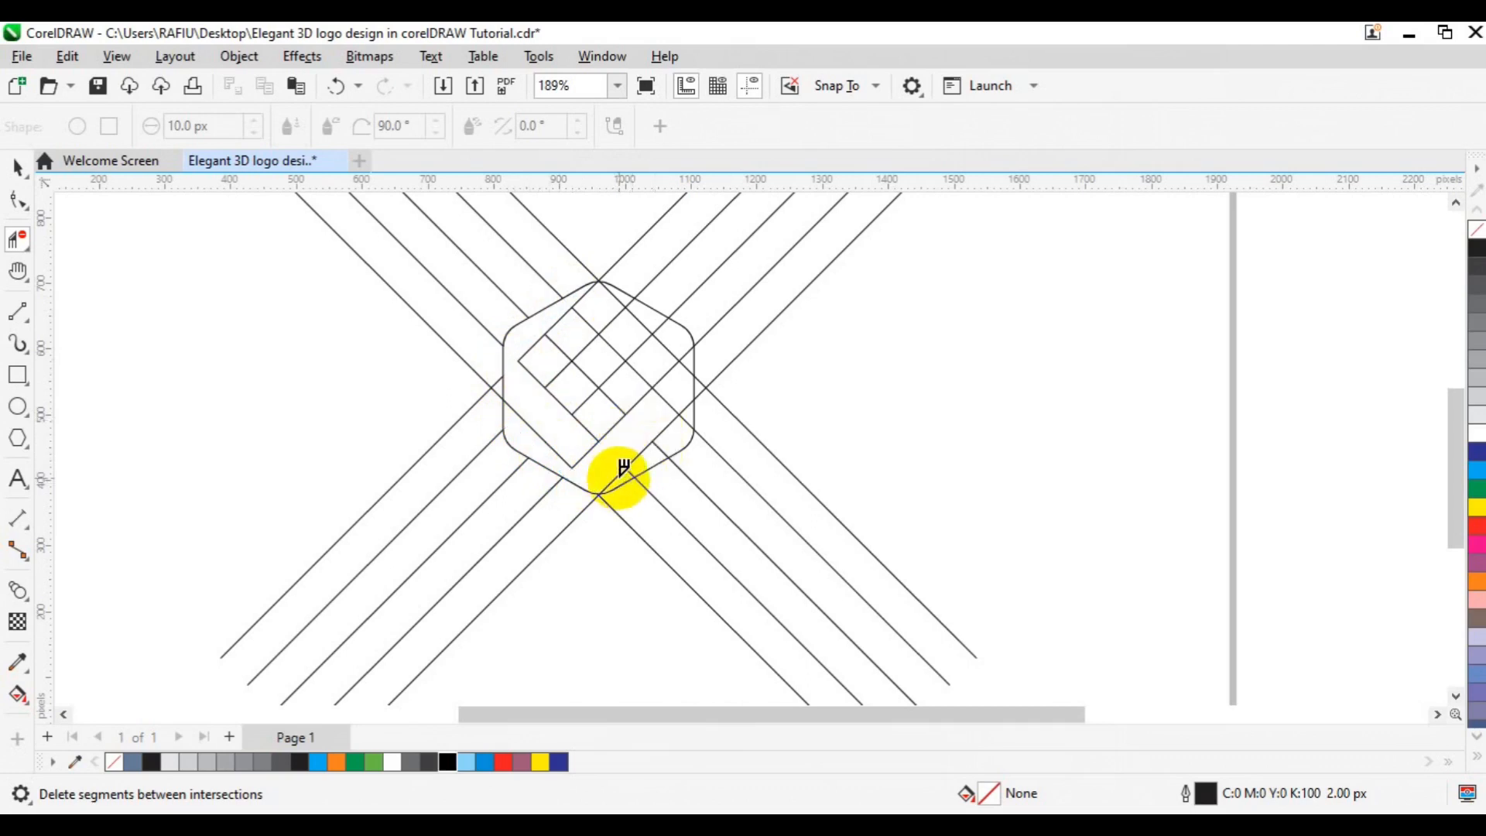
Step: Undo the last segment deletion and trim the remaining crossings on the lower, right and upper bands so four bands interlock around the central diamond
{"action": "key", "text": "ctrl+z"}
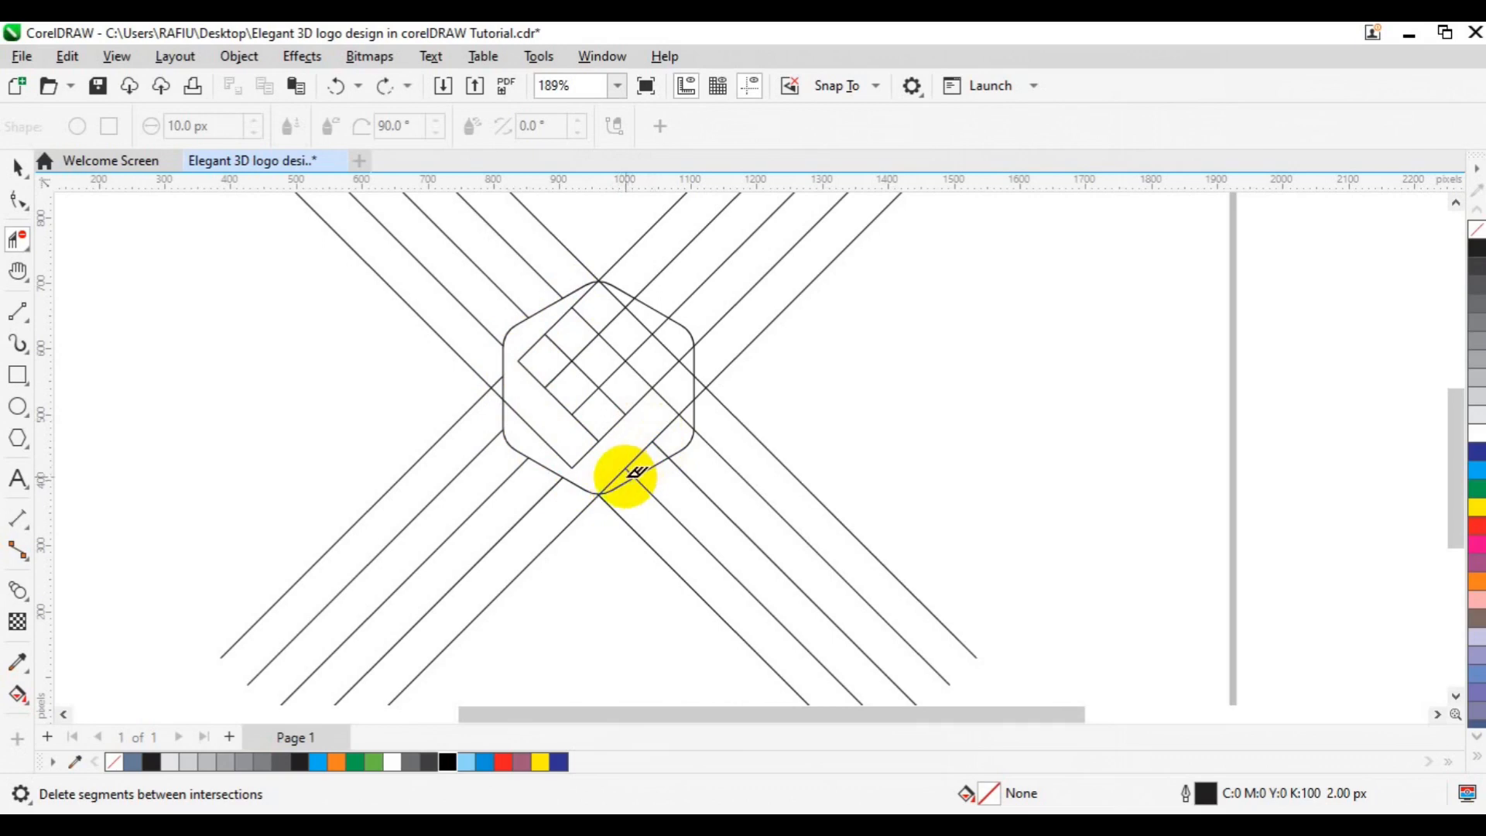
{"action": "mouse_move", "coordinate": [626, 476]}
{"action": "left_mouse_down"}
{"action": "mouse_move", "coordinate": [688, 418]}
{"action": "mouse_move", "coordinate": [630, 339]}
{"action": "left_mouse_up"}
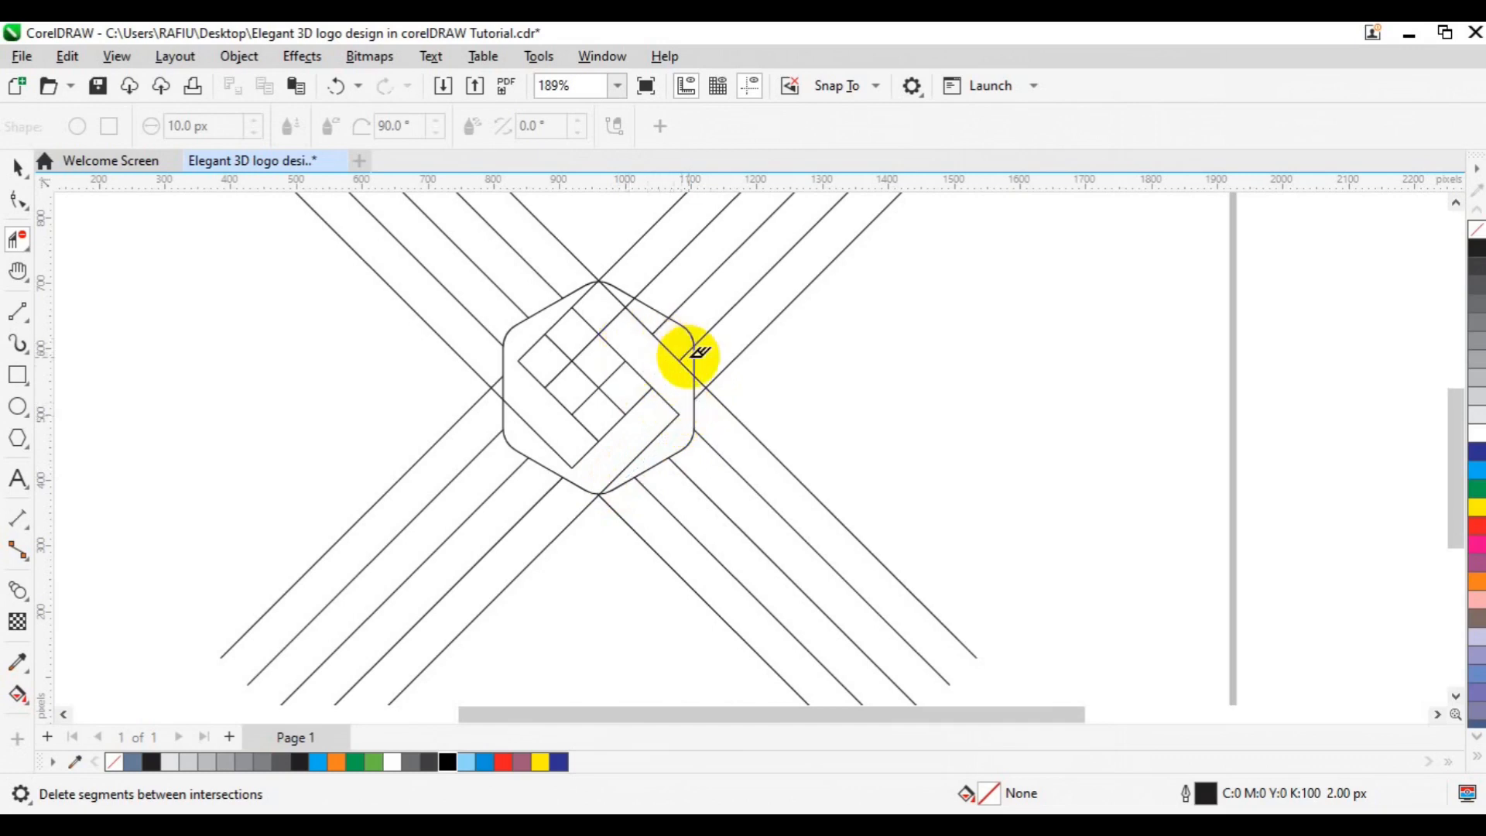
{"action": "mouse_move", "coordinate": [685, 358]}
{"action": "left_mouse_down"}
{"action": "mouse_move", "coordinate": [657, 315]}
{"action": "mouse_move", "coordinate": [618, 297]}
{"action": "mouse_move", "coordinate": [584, 318]}
{"action": "left_mouse_up"}
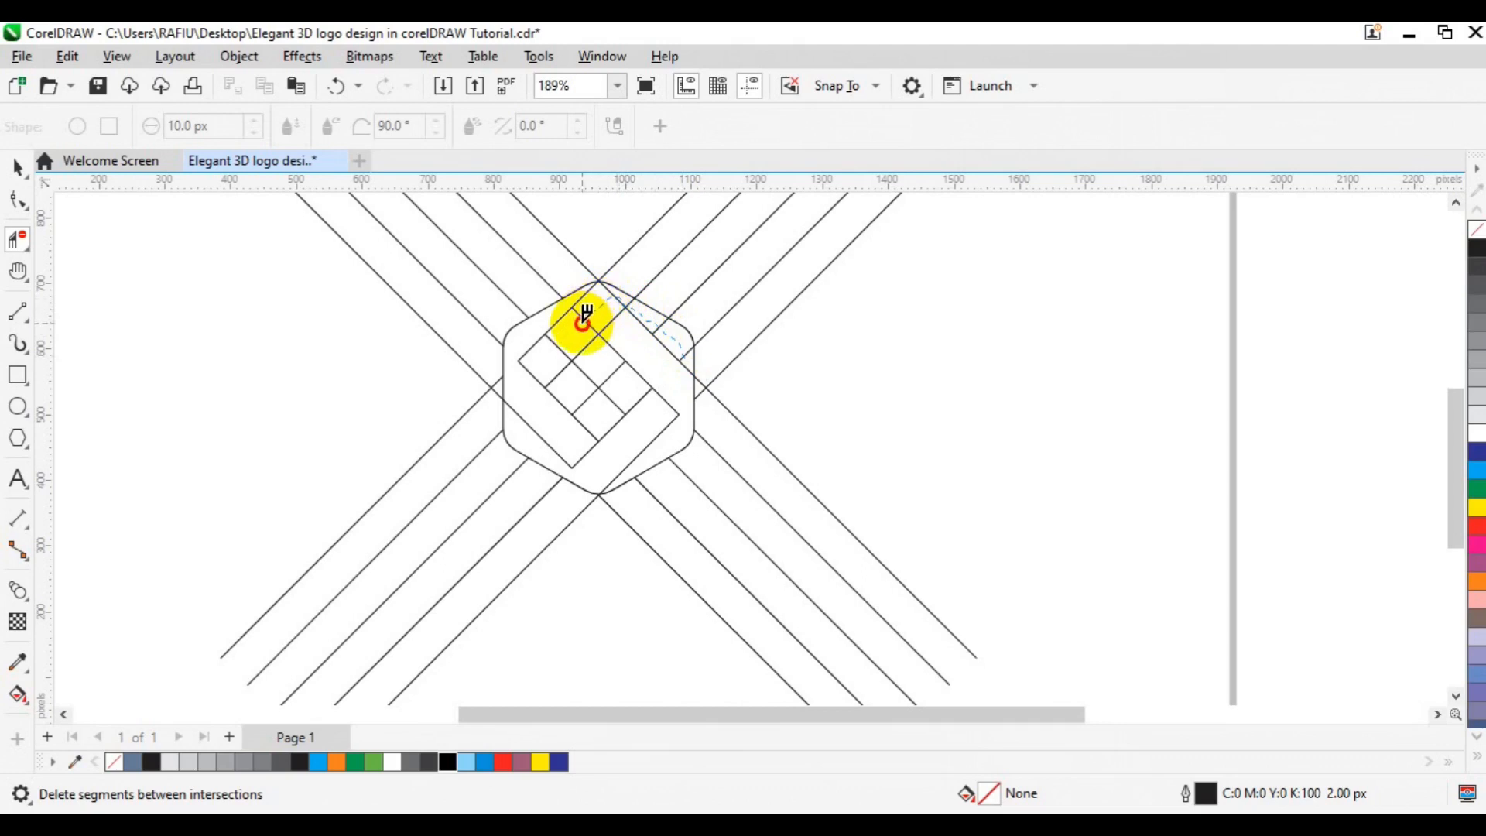
{"action": "mouse_move", "coordinate": [579, 319]}
{"action": "left_mouse_down"}
{"action": "mouse_move", "coordinate": [549, 334]}
{"action": "mouse_move", "coordinate": [551, 353]}
{"action": "left_mouse_up"}
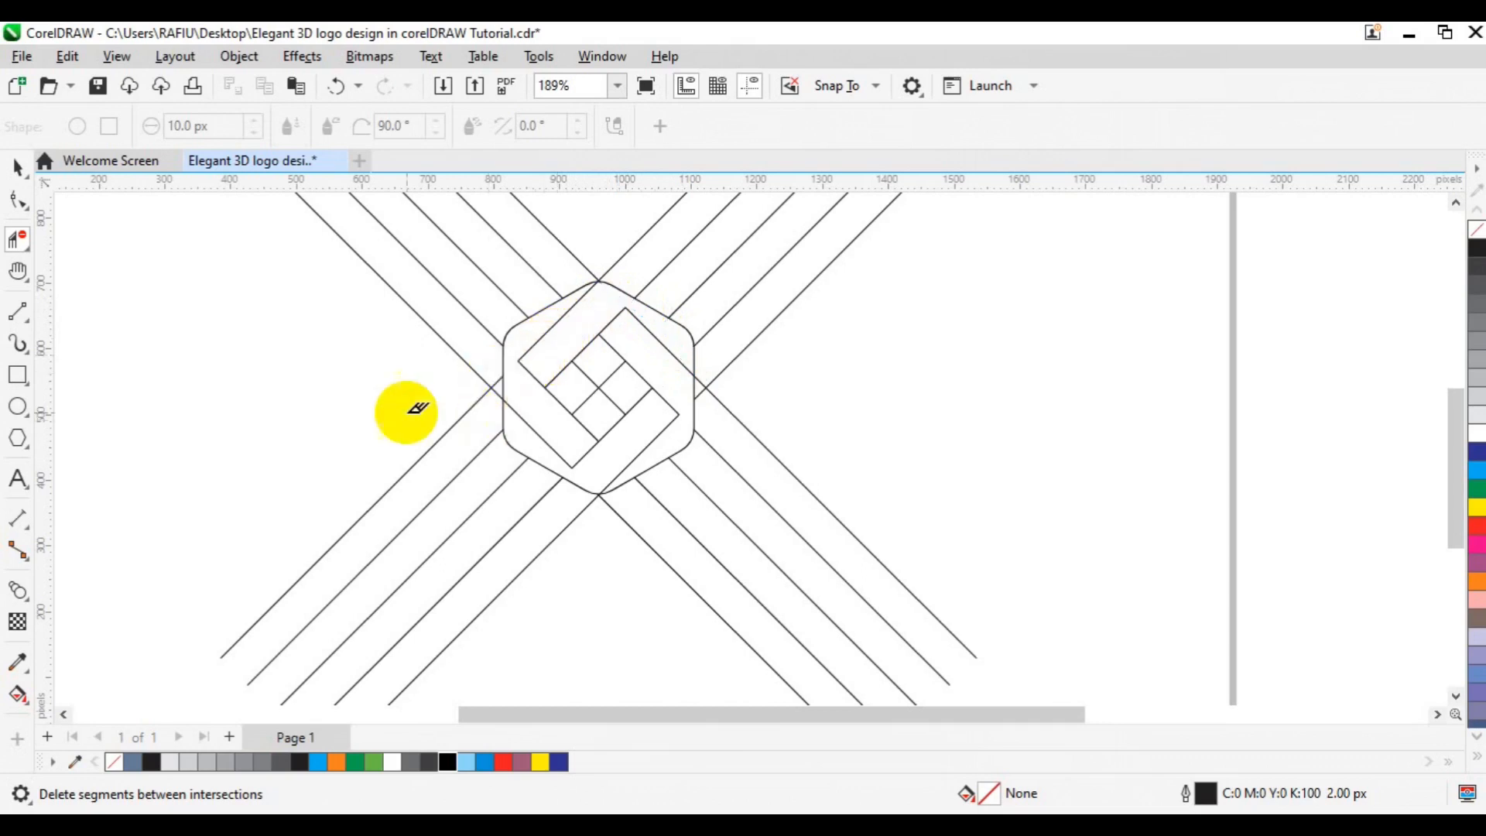
{"action": "left_click", "coordinate": [15, 176]}
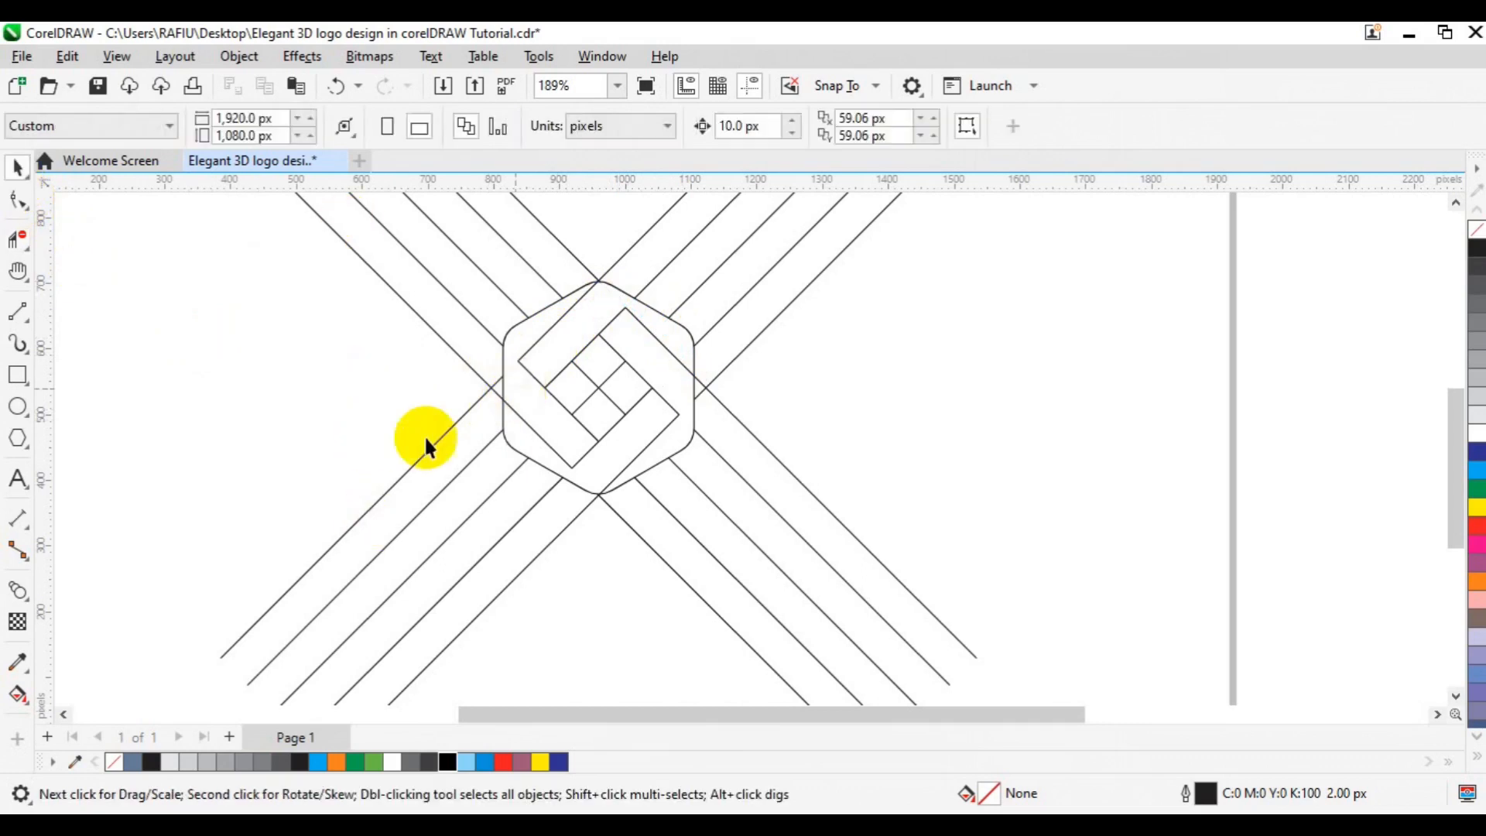
Step: Smart Fill the four interlocking bands inside the hexagon with slate blue (C:40 M:20 Y:0 K:40) and a 2.36 px outline
{"action": "left_click", "coordinate": [29, 697]}
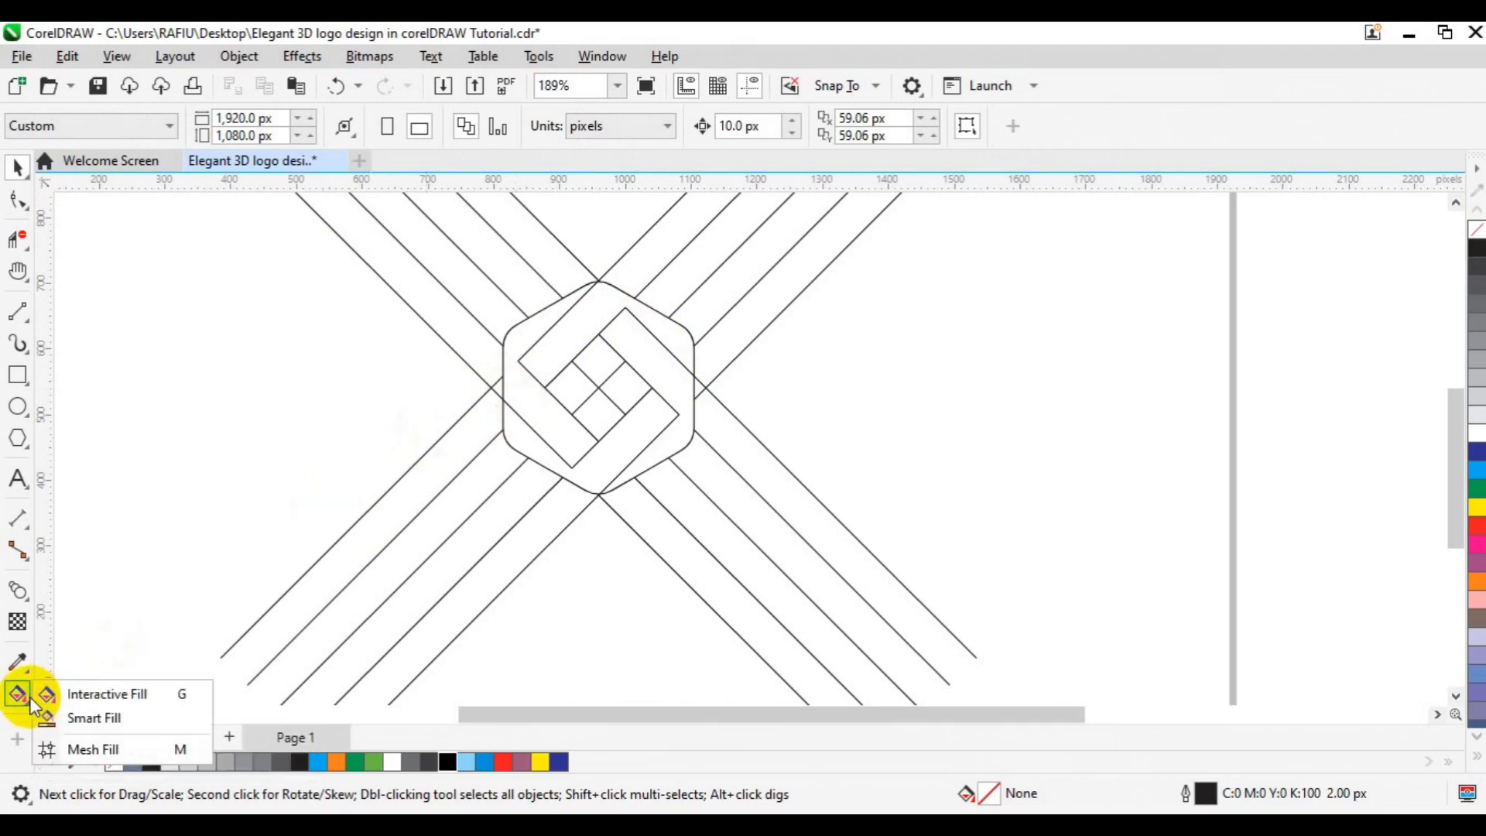
{"action": "left_click", "coordinate": [99, 718]}
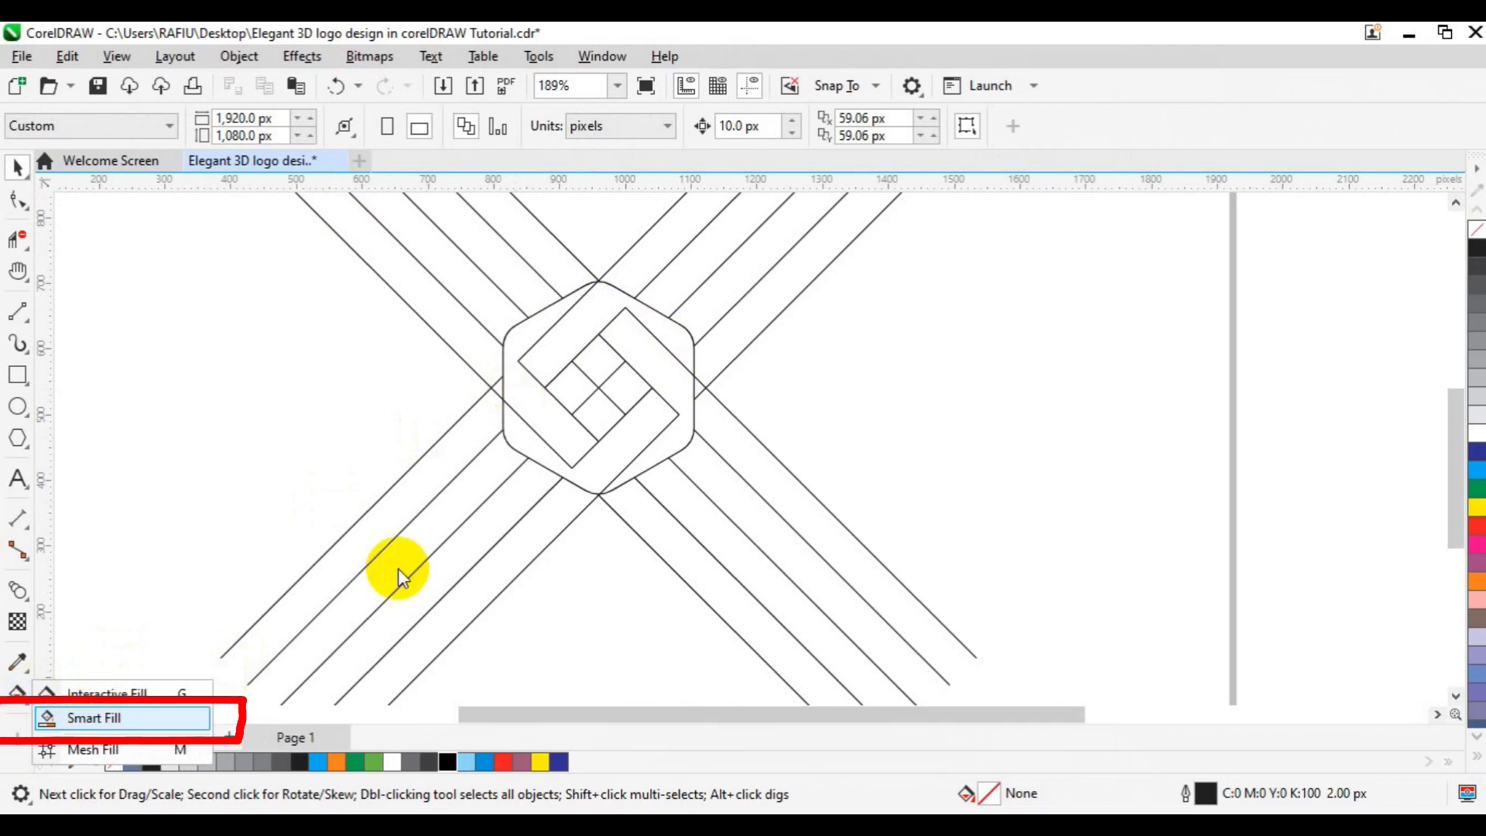
{"action": "left_click", "coordinate": [536, 401]}
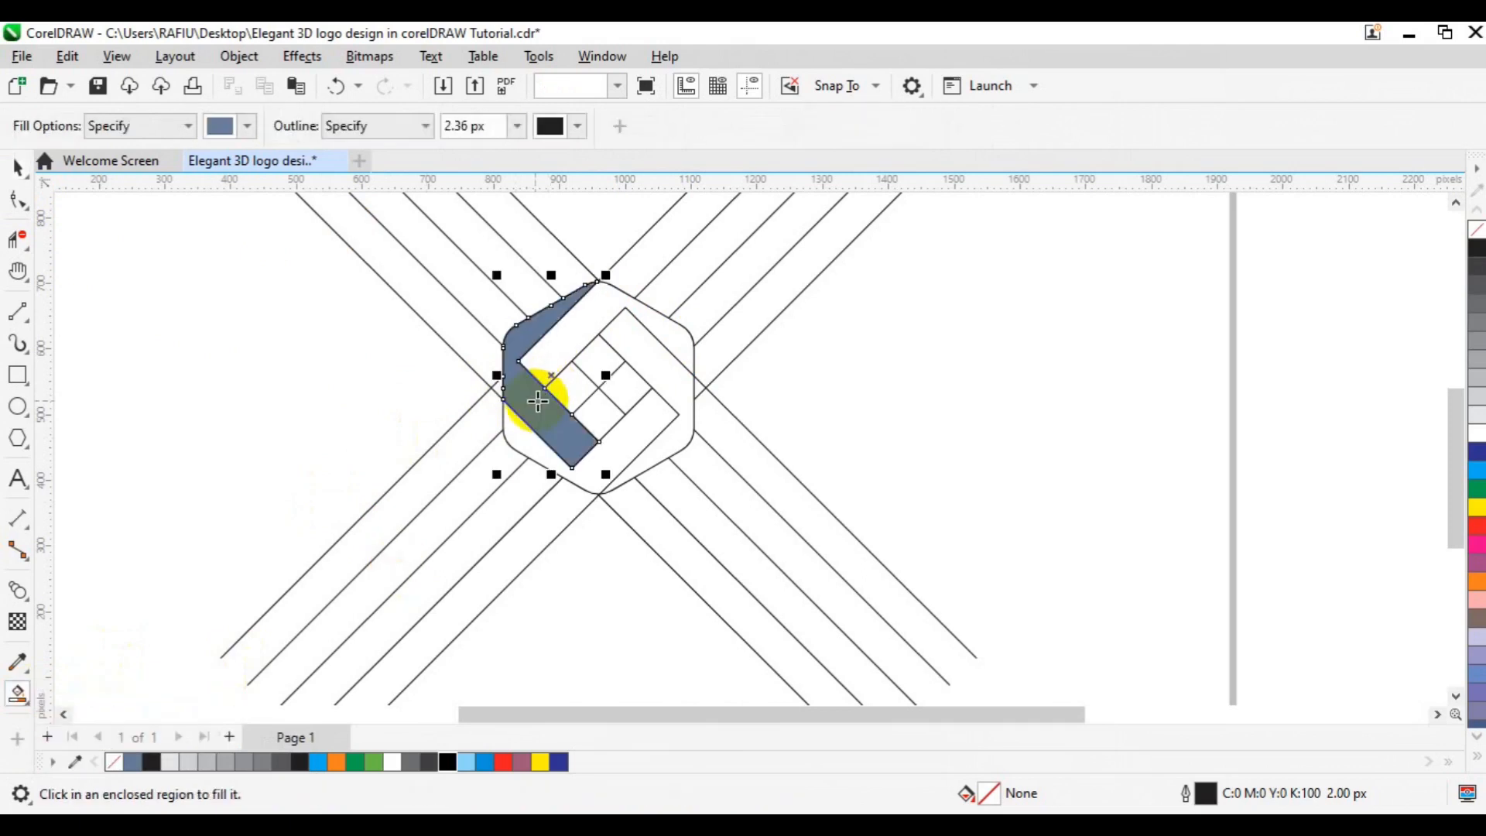
{"action": "left_click", "coordinate": [615, 310]}
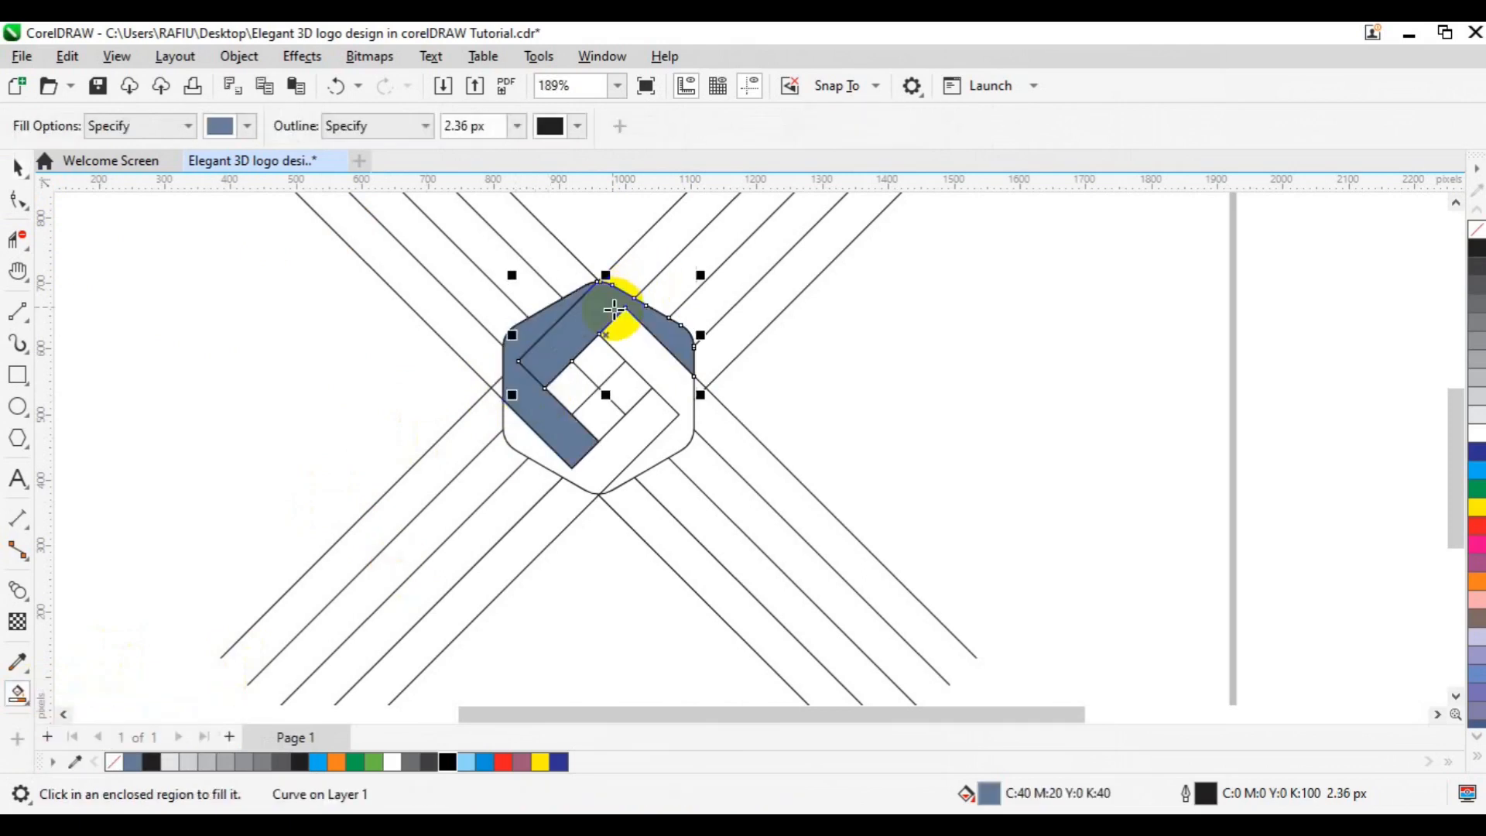
{"action": "left_click", "coordinate": [665, 382]}
{"action": "left_click", "coordinate": [613, 457]}
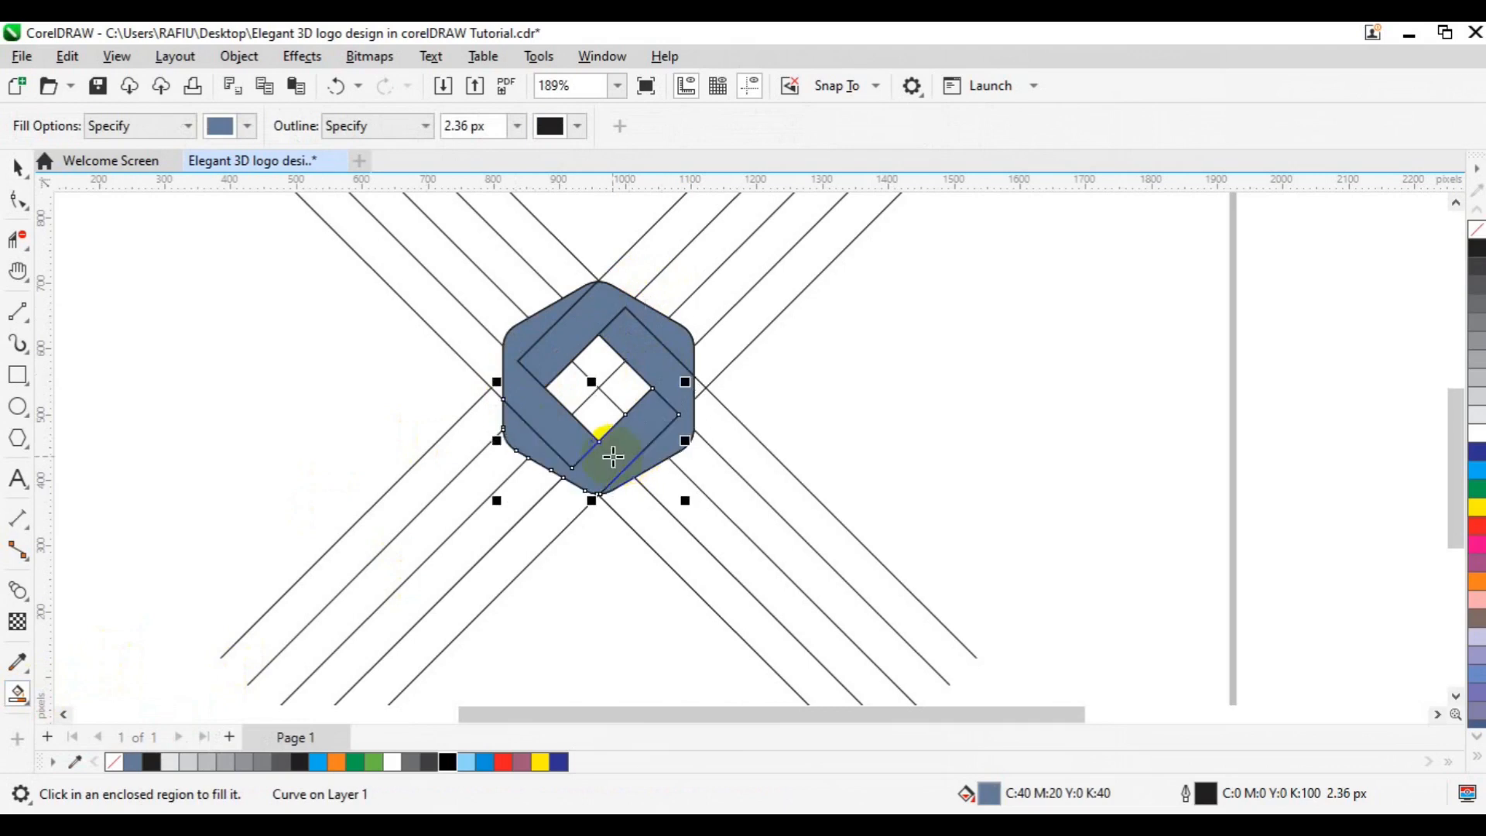
Step: Select the four filled bands together and move them to the right, clear of the construction lines
{"action": "key", "text": "space"}
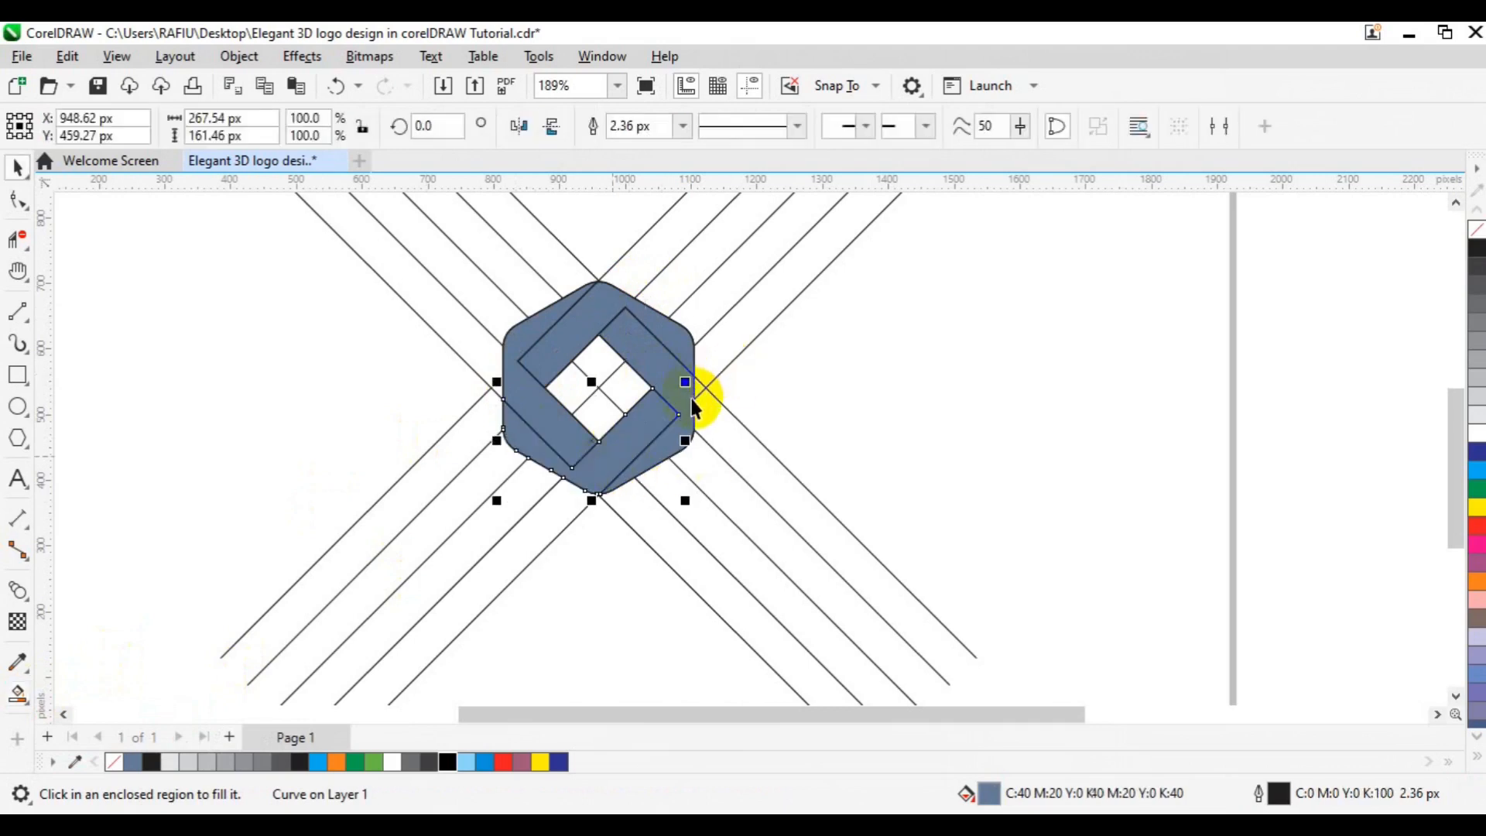
{"action": "left_click", "coordinate": [693, 410]}
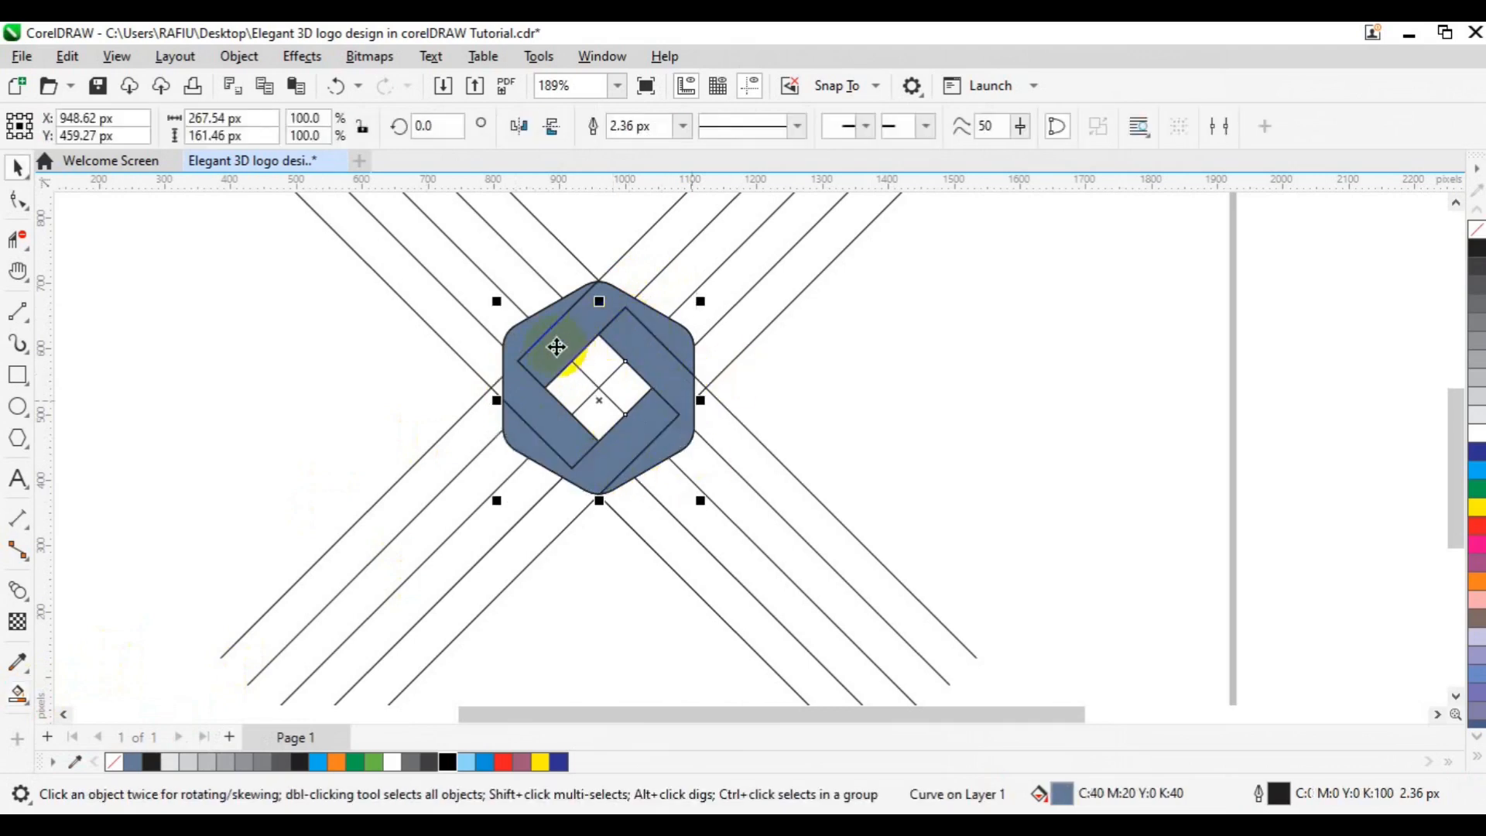
{"action": "left_click", "coordinate": [603, 362]}
{"action": "left_click", "coordinate": [500, 379]}
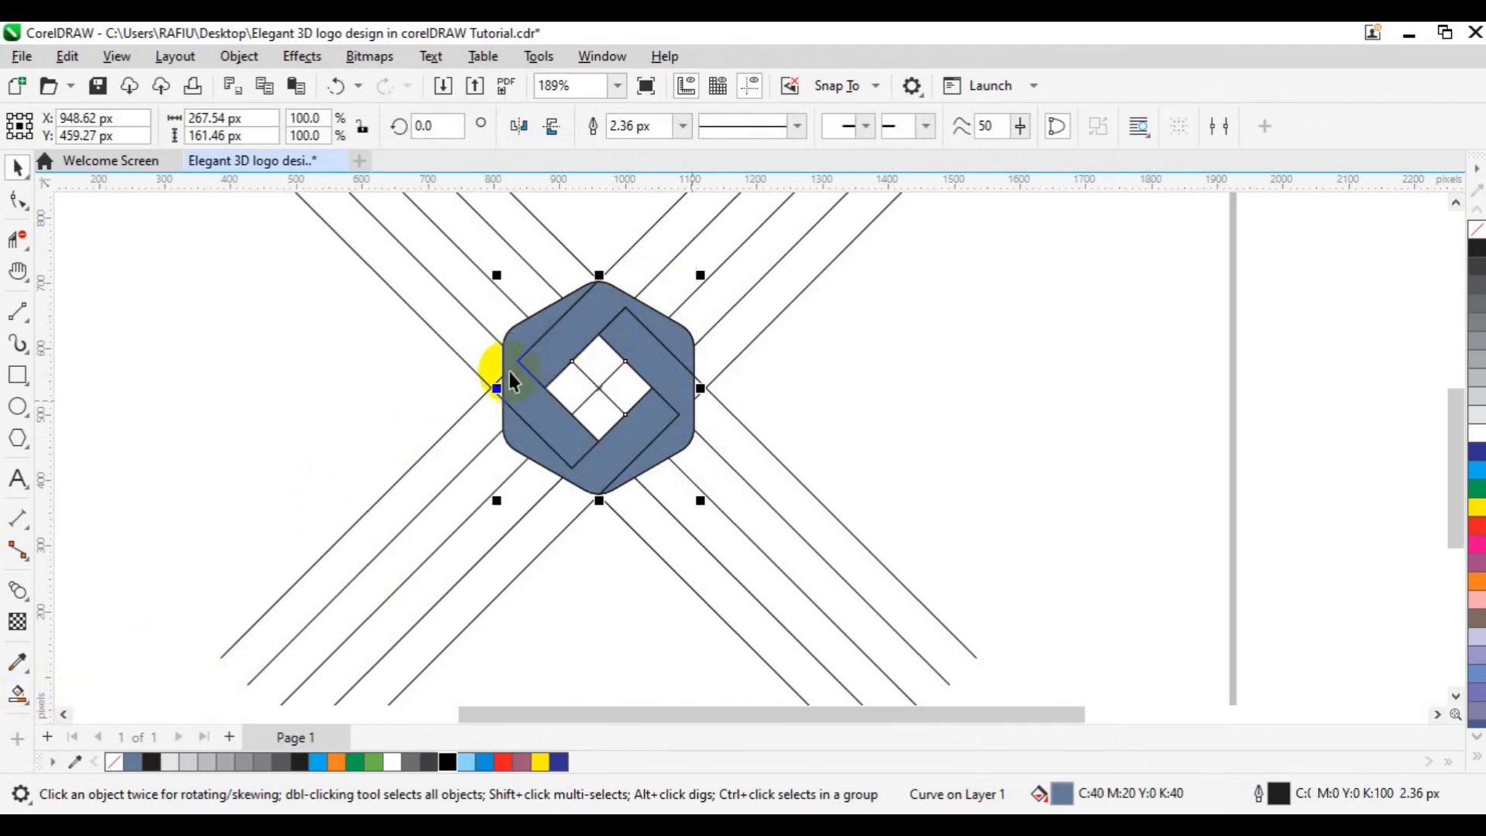
{"action": "left_click", "coordinate": [513, 379], "text": "shift"}
{"action": "left_click_drag", "start_coordinate": [524, 378], "coordinate": [952, 355]}
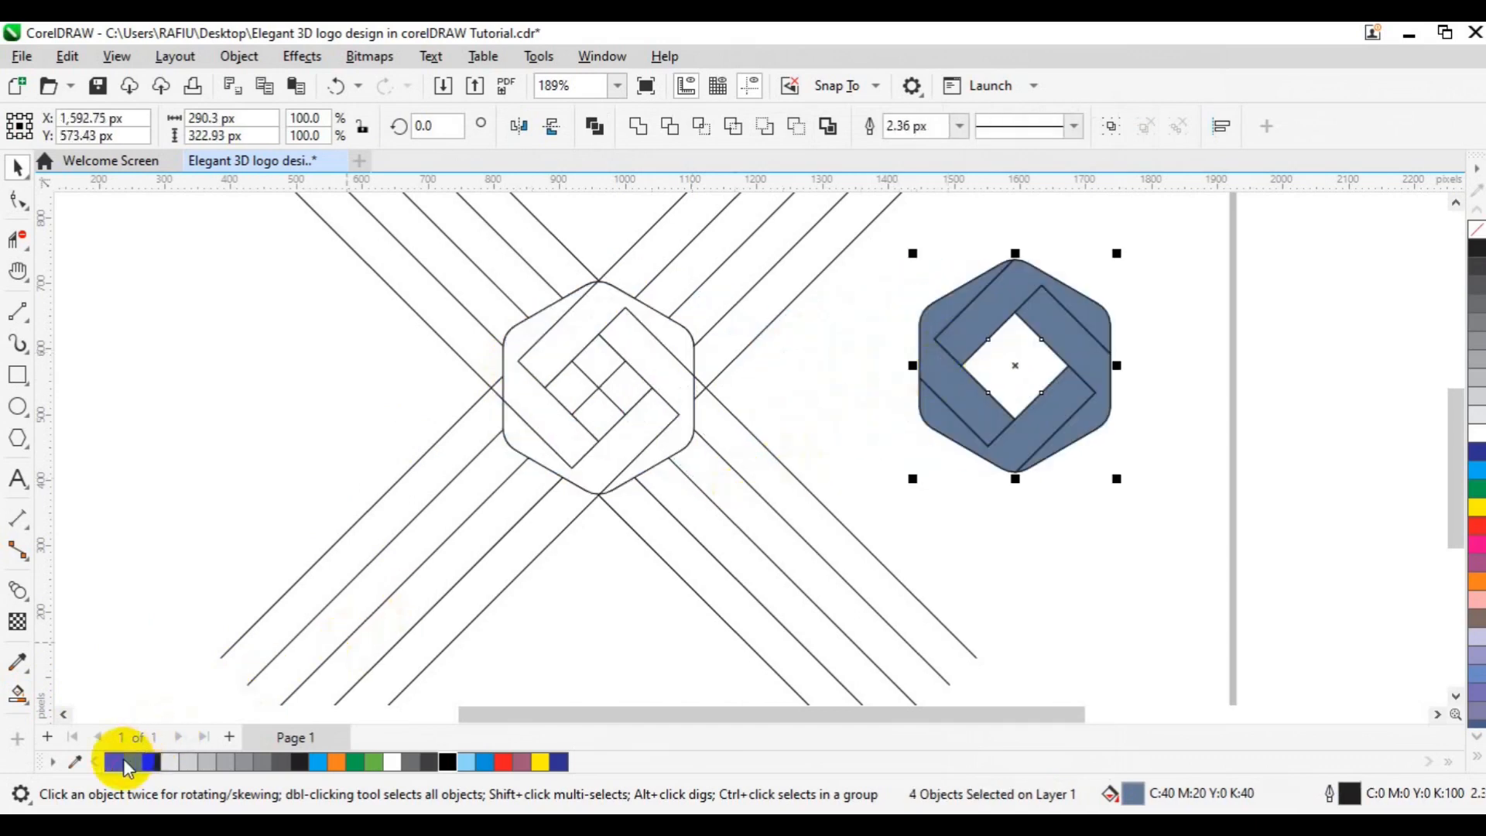
Step: Remove the outline from the four filled bands, move them across the page's right edge and group them
{"action": "right_click", "coordinate": [116, 763]}
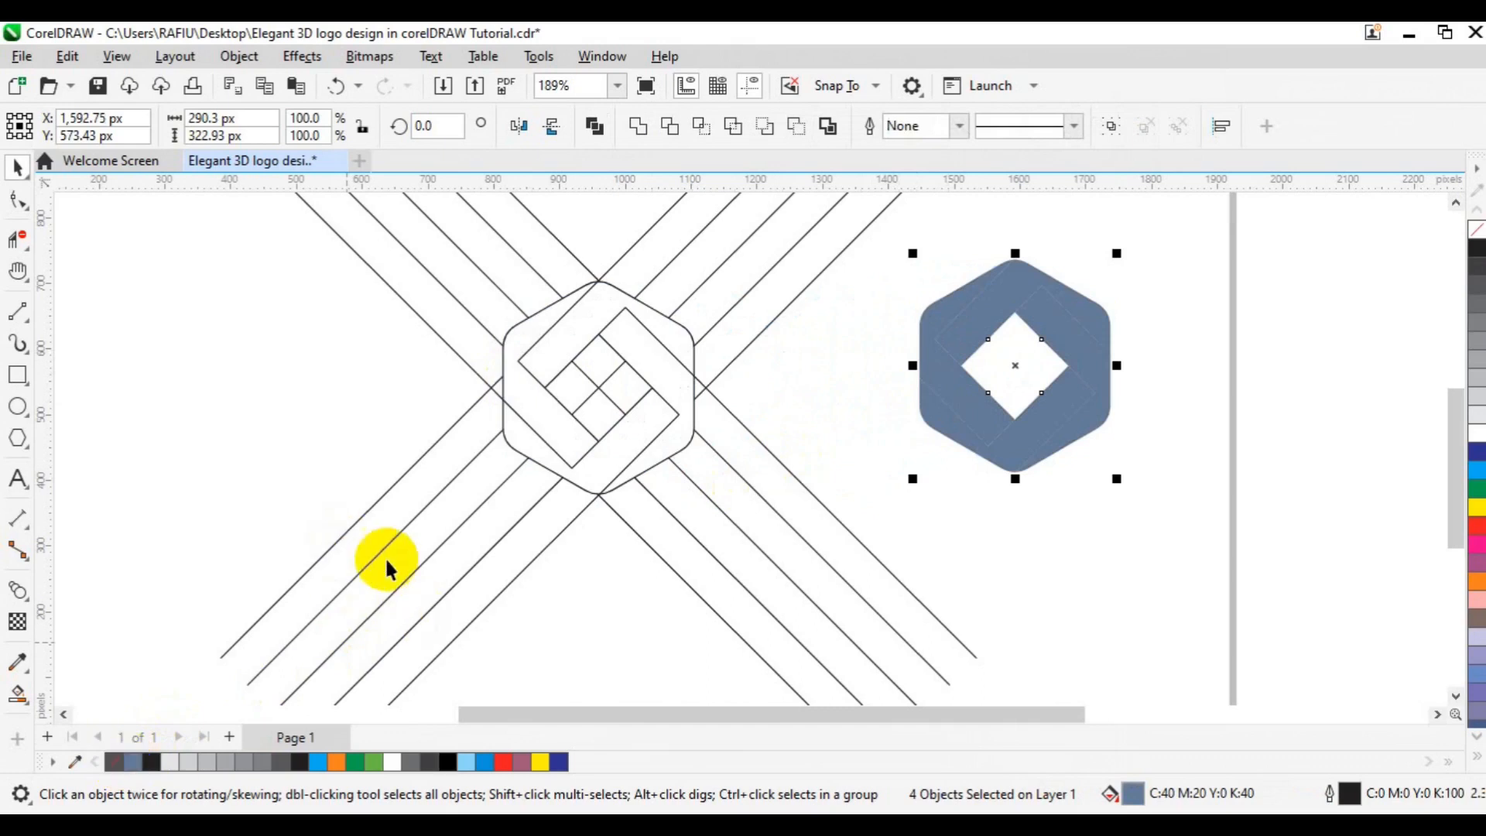
{"action": "left_click_drag", "start_coordinate": [1012, 364], "coordinate": [1284, 374]}
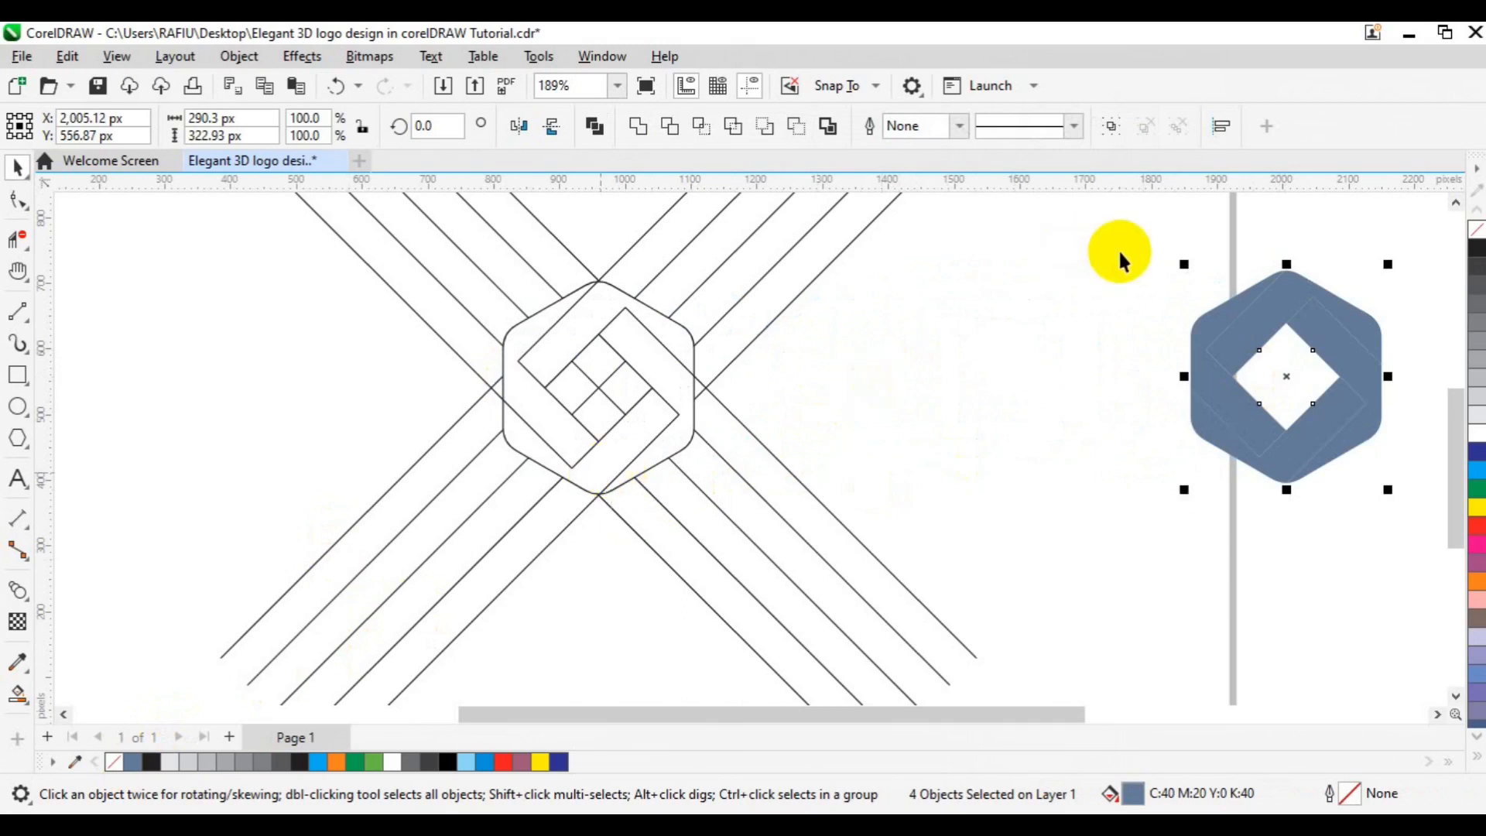
{"action": "left_click", "coordinate": [1110, 127]}
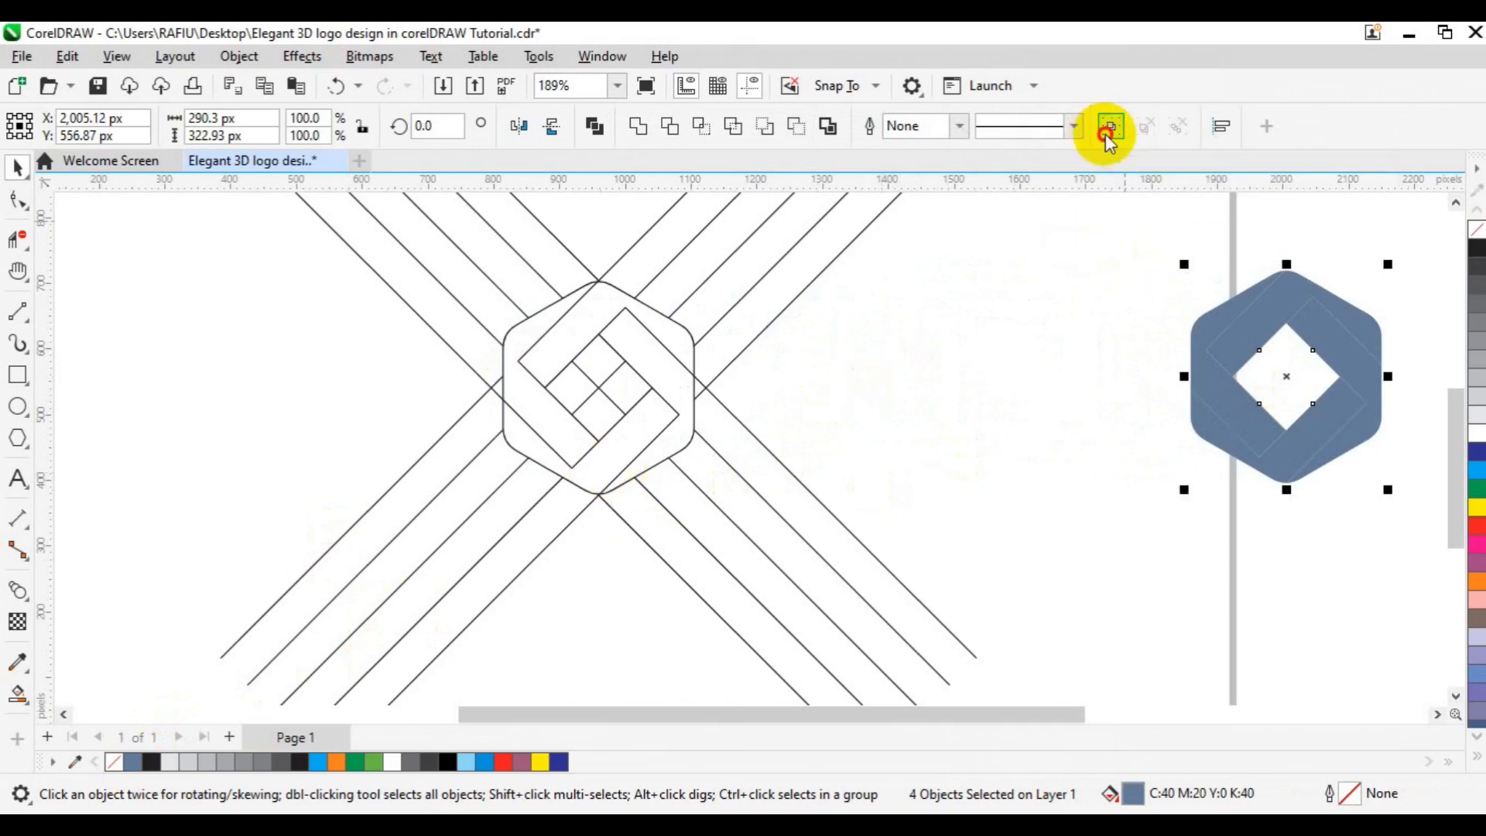
Step: Delete the rounded hexagon outline and the group of crossing construction lines
{"action": "left_click", "coordinate": [637, 424]}
{"action": "key", "text": "Delete"}
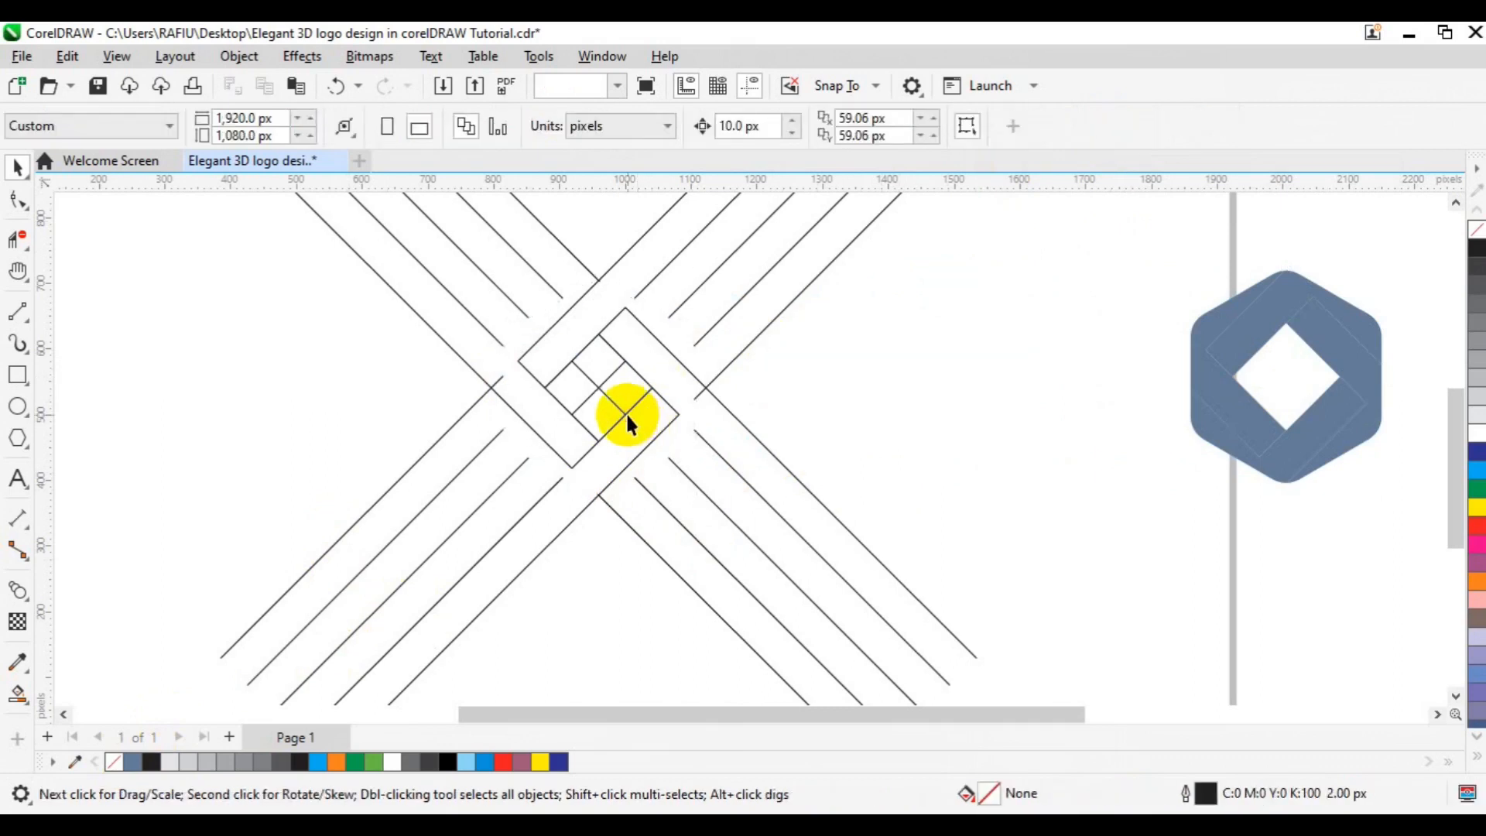
{"action": "left_click", "coordinate": [626, 412]}
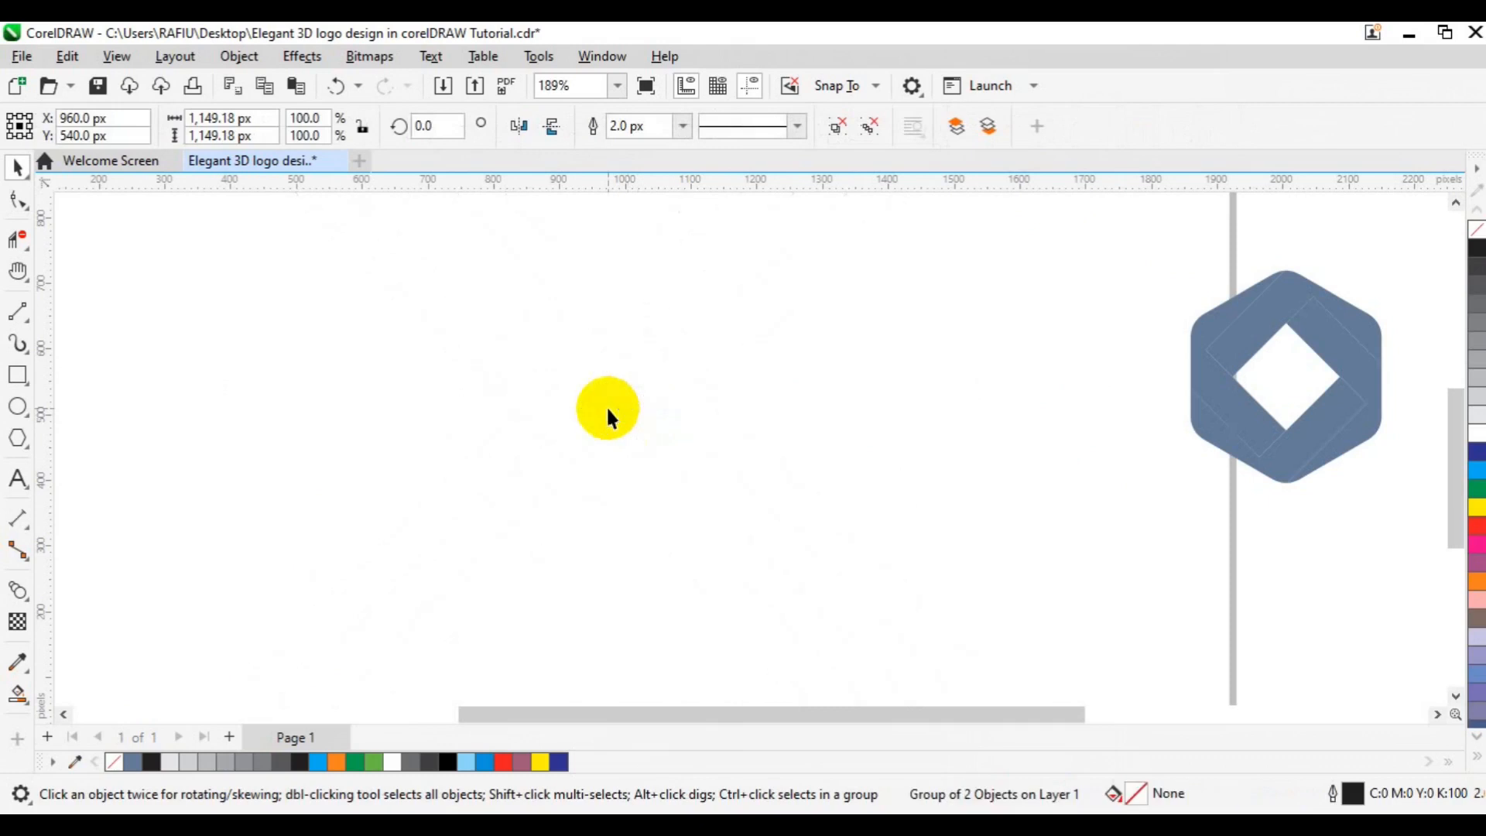
Step: Centre the filled logo group on the page and ungroup it
{"action": "left_click", "coordinate": [624, 416]}
{"action": "left_click", "coordinate": [1220, 364]}
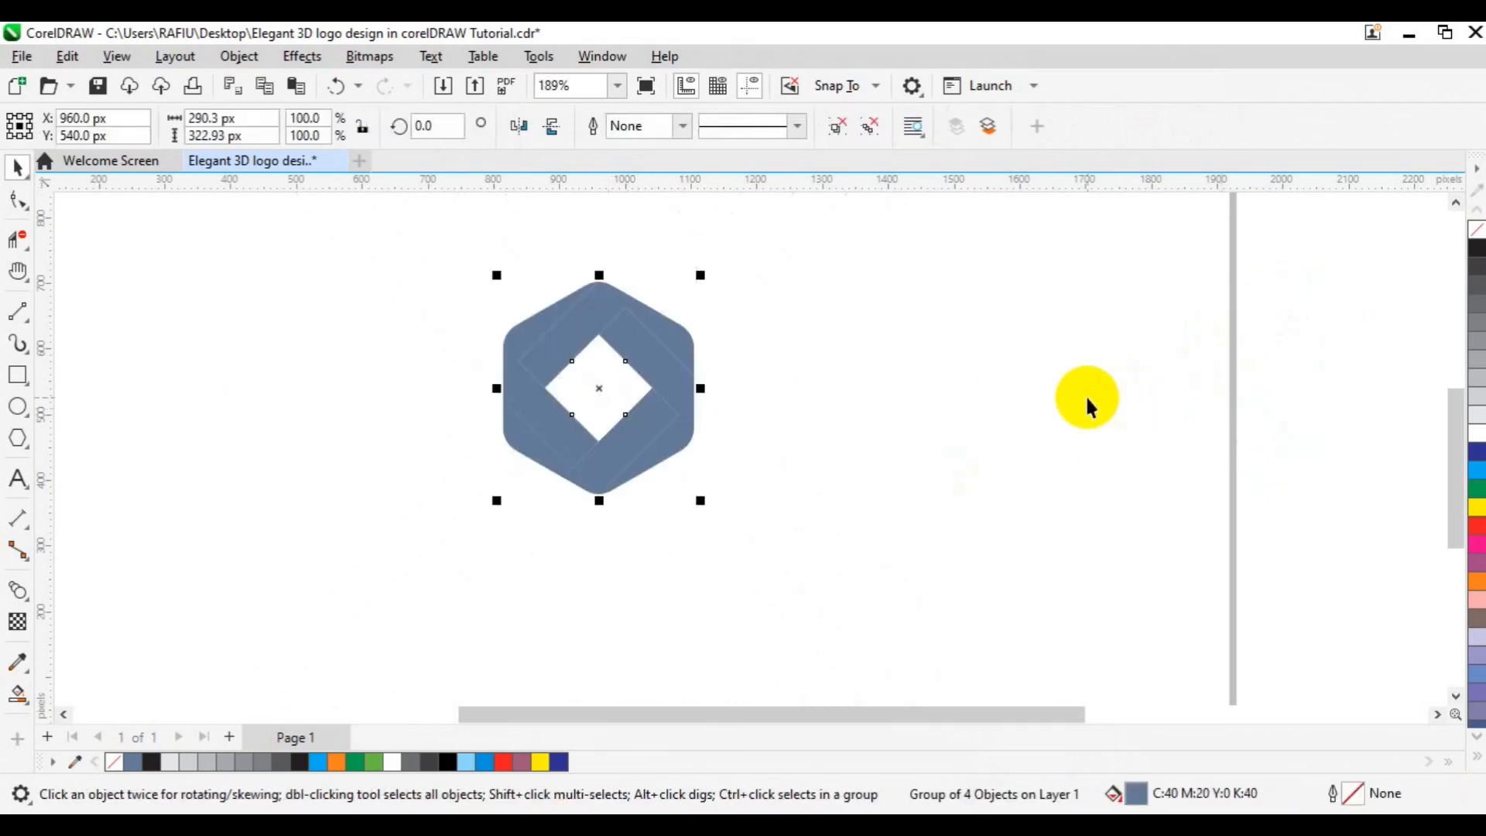
{"action": "left_click", "coordinate": [871, 134]}
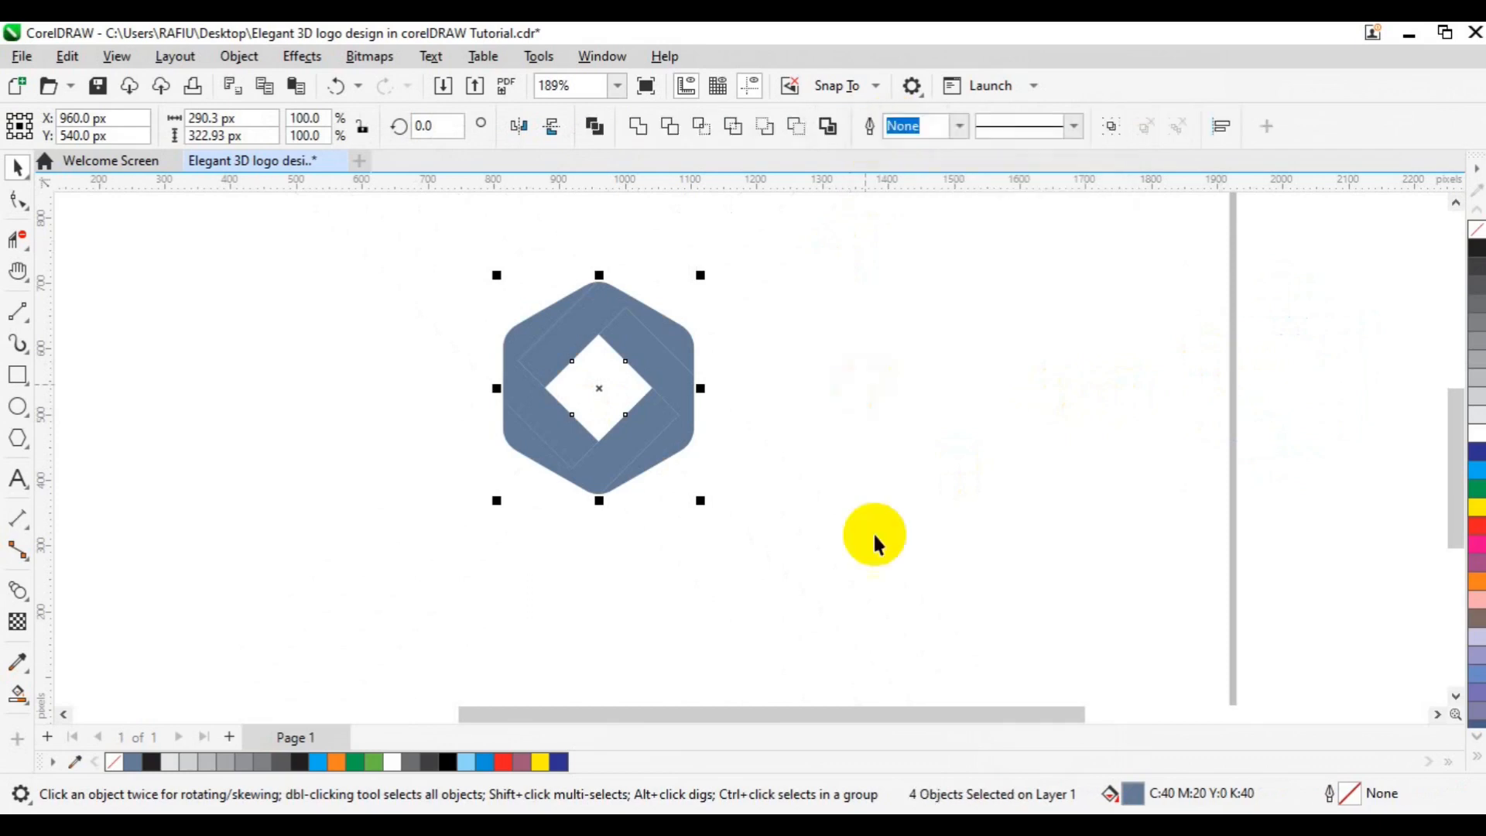
Step: Enlarge the four bands proportionally from their common centre to about 579 by 644 px
{"action": "scroll", "coordinate": [887, 537], "scroll_direction": "down", "scroll_amount": 2}
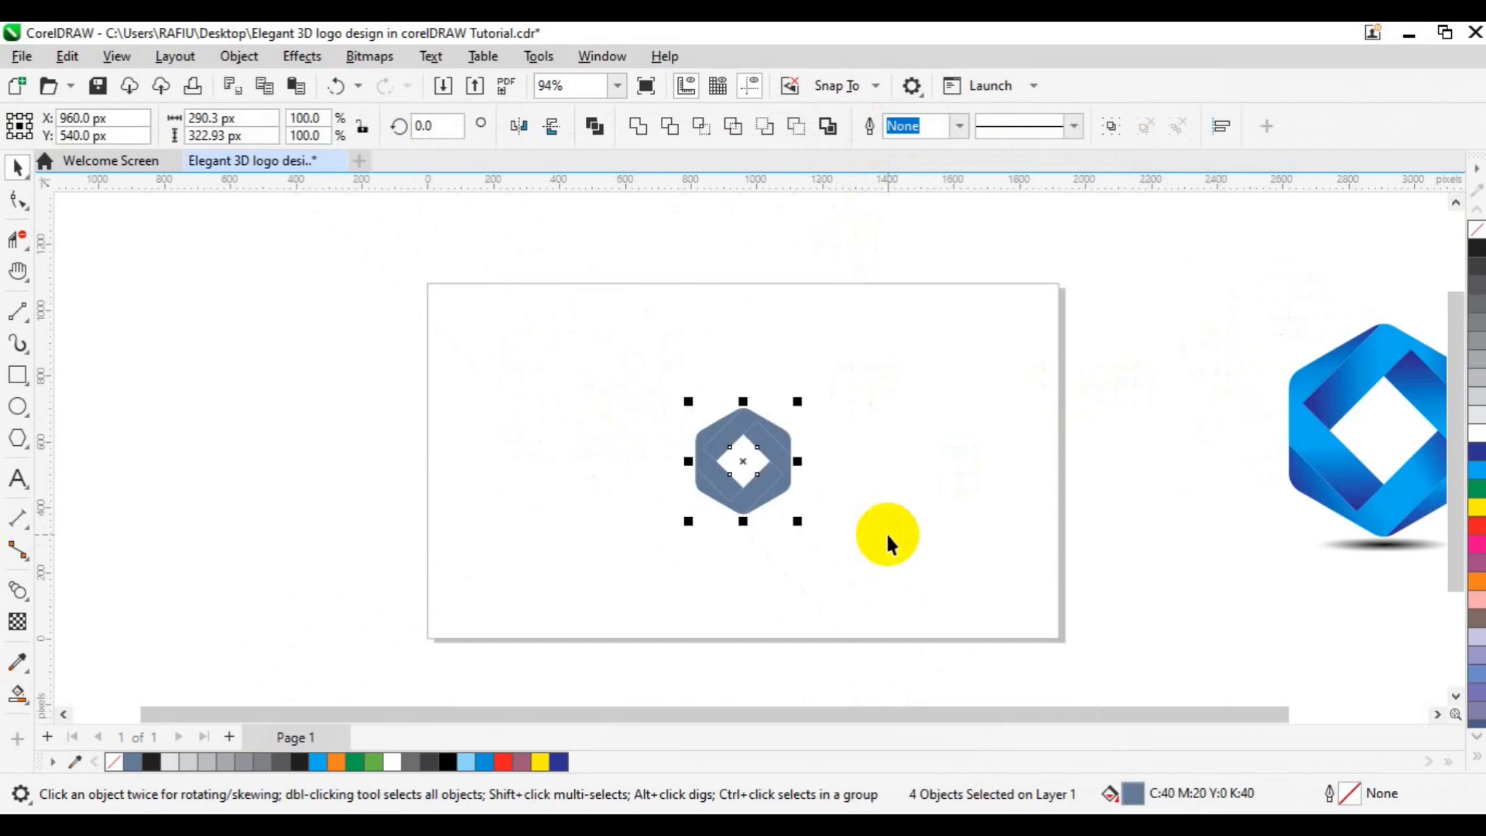
{"action": "left_click_drag", "start_coordinate": [800, 526], "coordinate": [858, 565]}
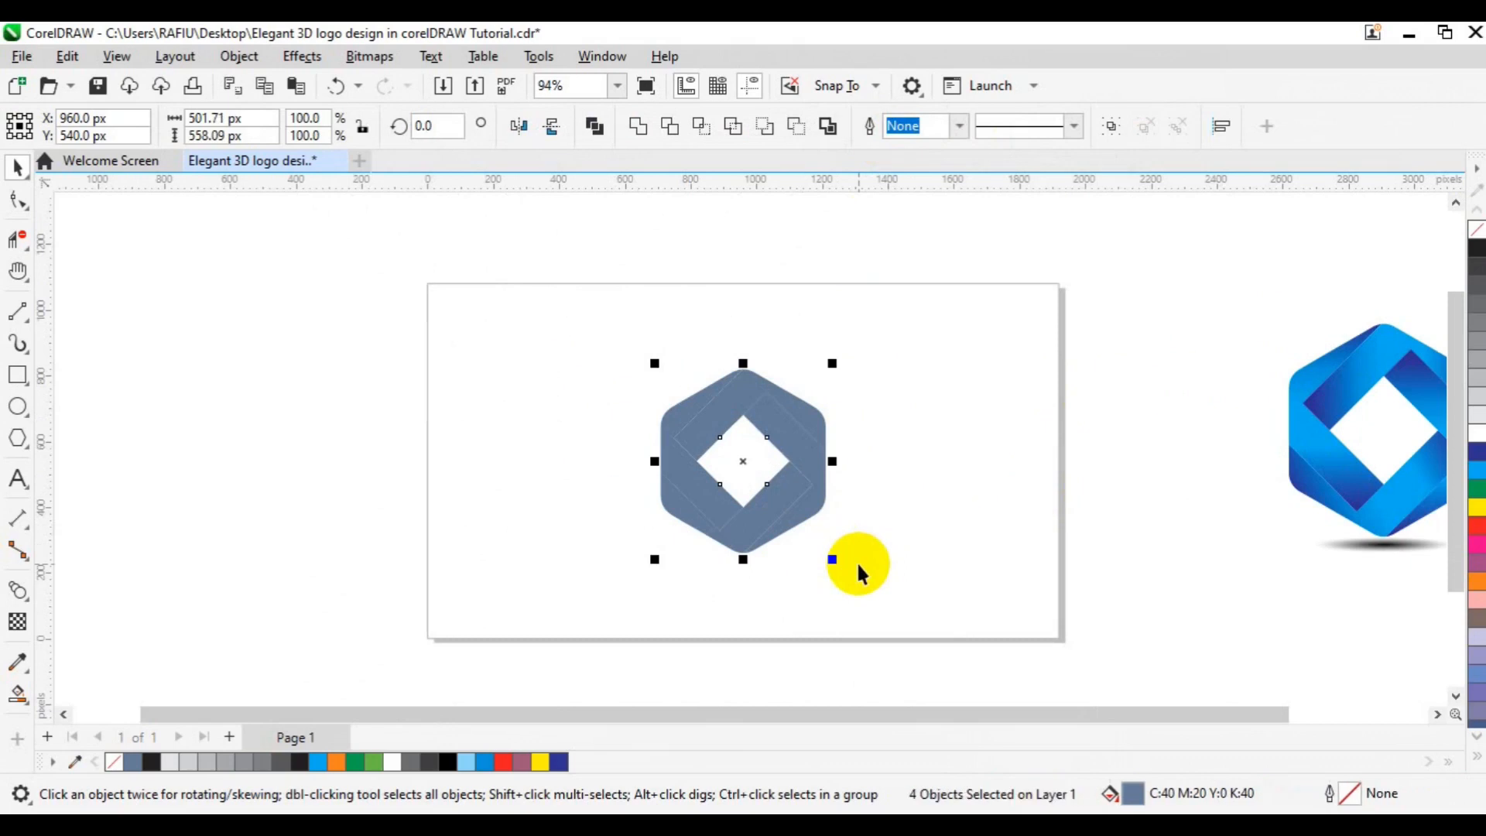
{"action": "left_click_drag", "start_coordinate": [832, 559], "coordinate": [857, 570]}
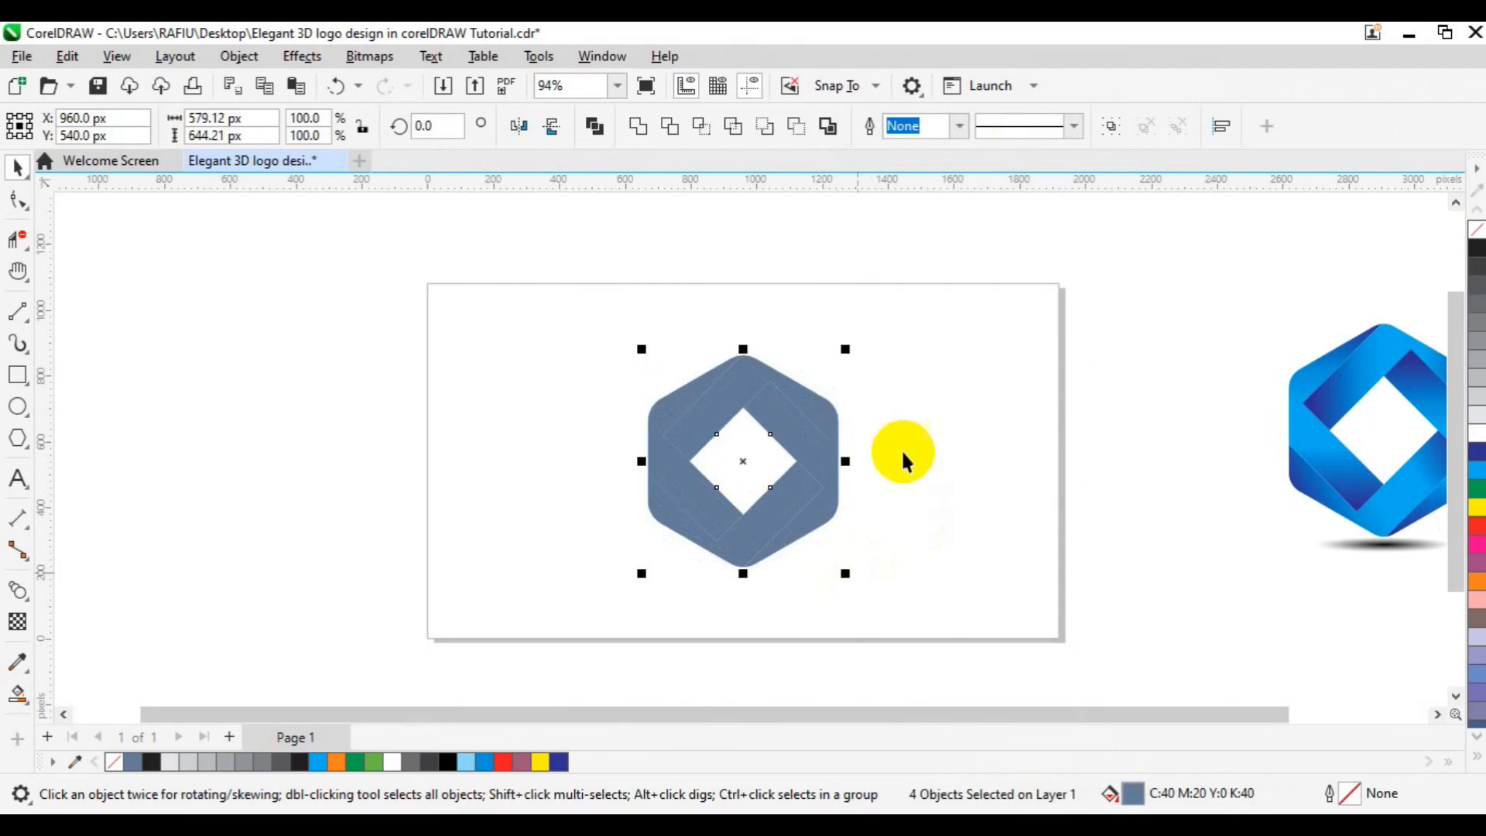
Step: Copy the blue fountain fill from the reference logo's left band onto the matching left band of the grey logo
{"action": "left_click", "coordinate": [912, 491]}
{"action": "left_click", "coordinate": [744, 441]}
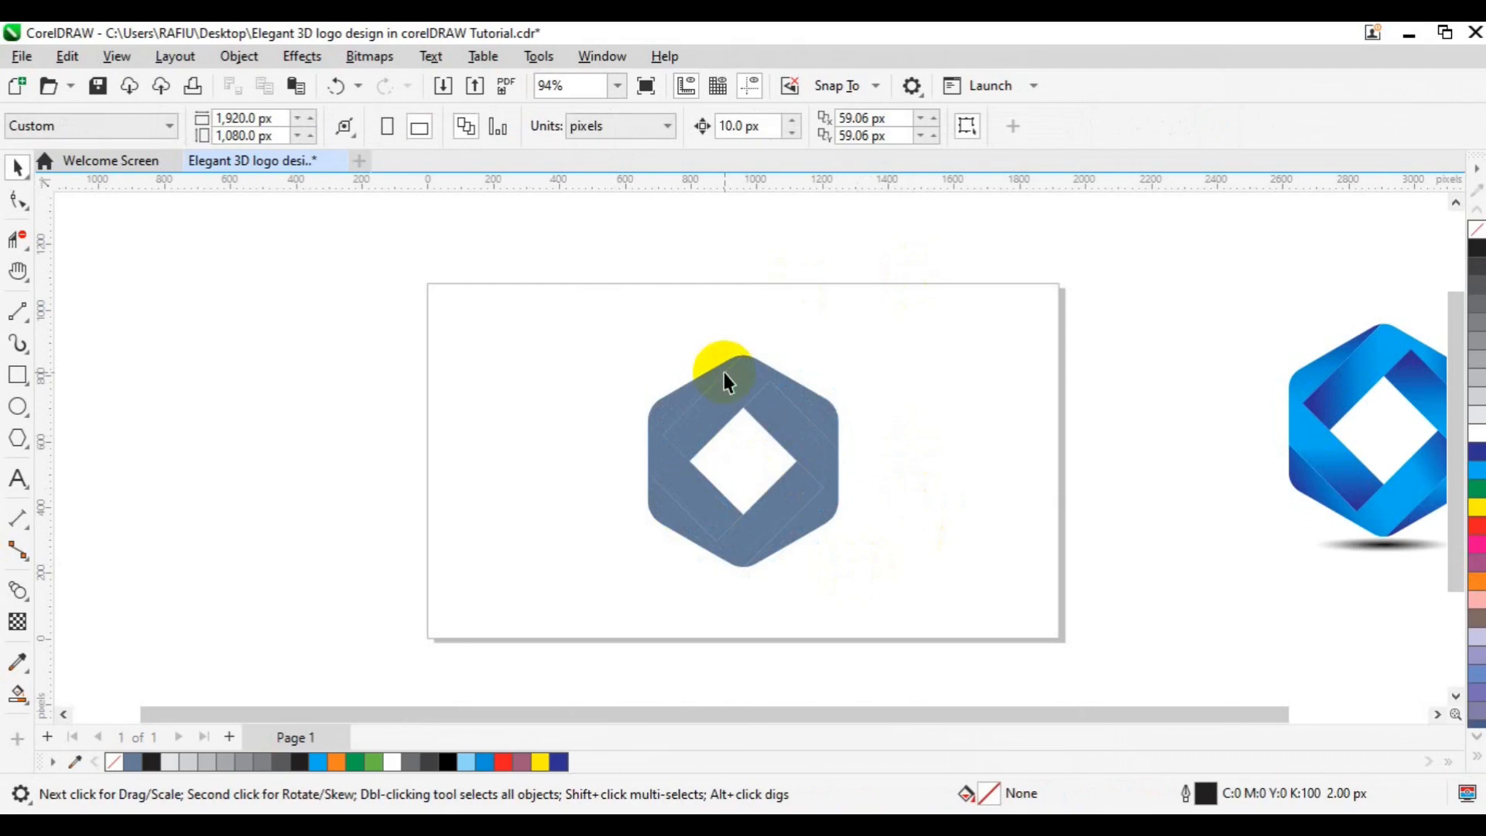
{"action": "left_click", "coordinate": [665, 460]}
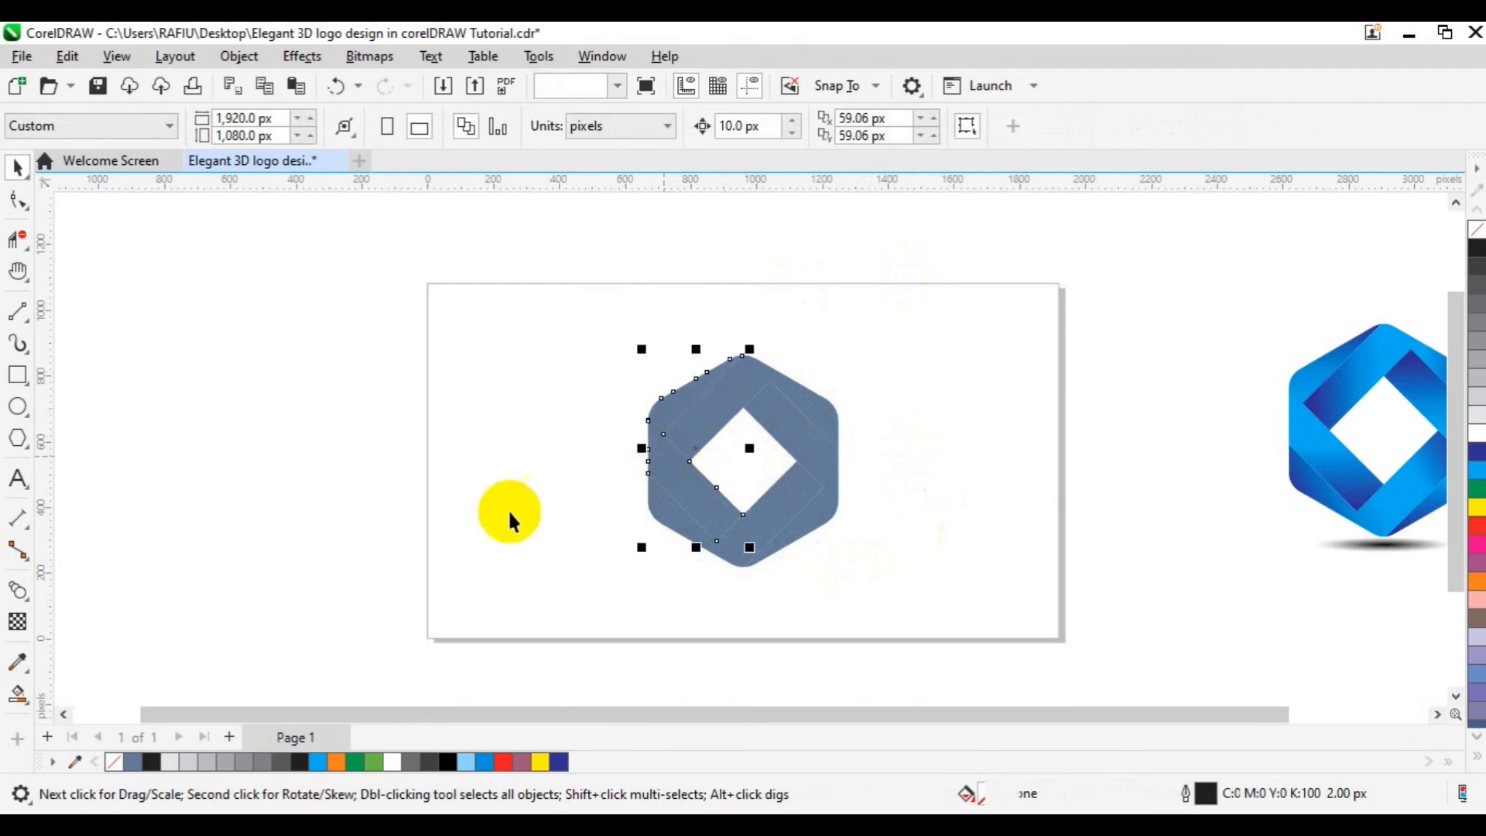
{"action": "left_click", "coordinate": [20, 695]}
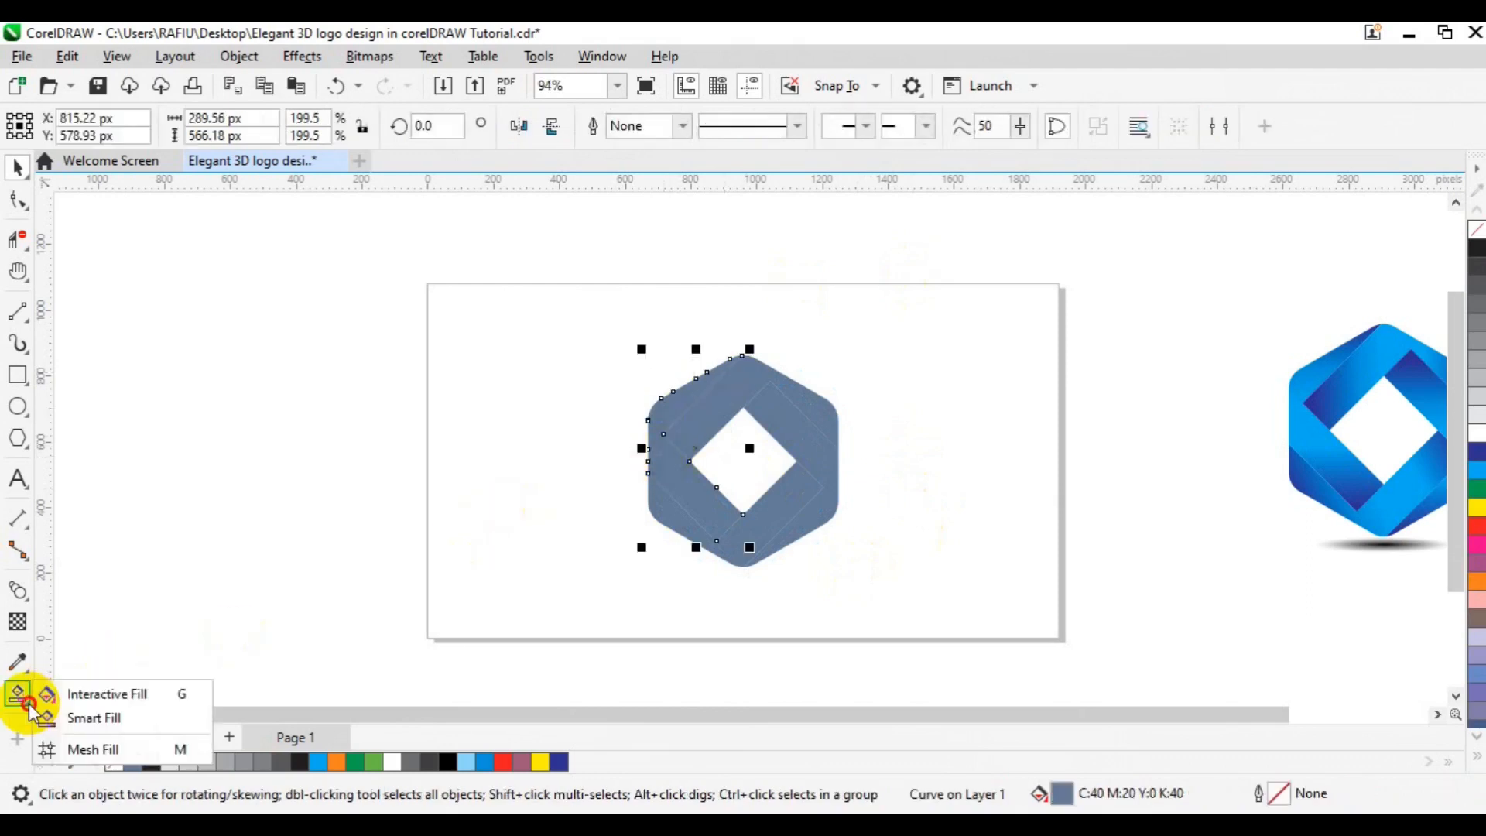
{"action": "left_click", "coordinate": [108, 695]}
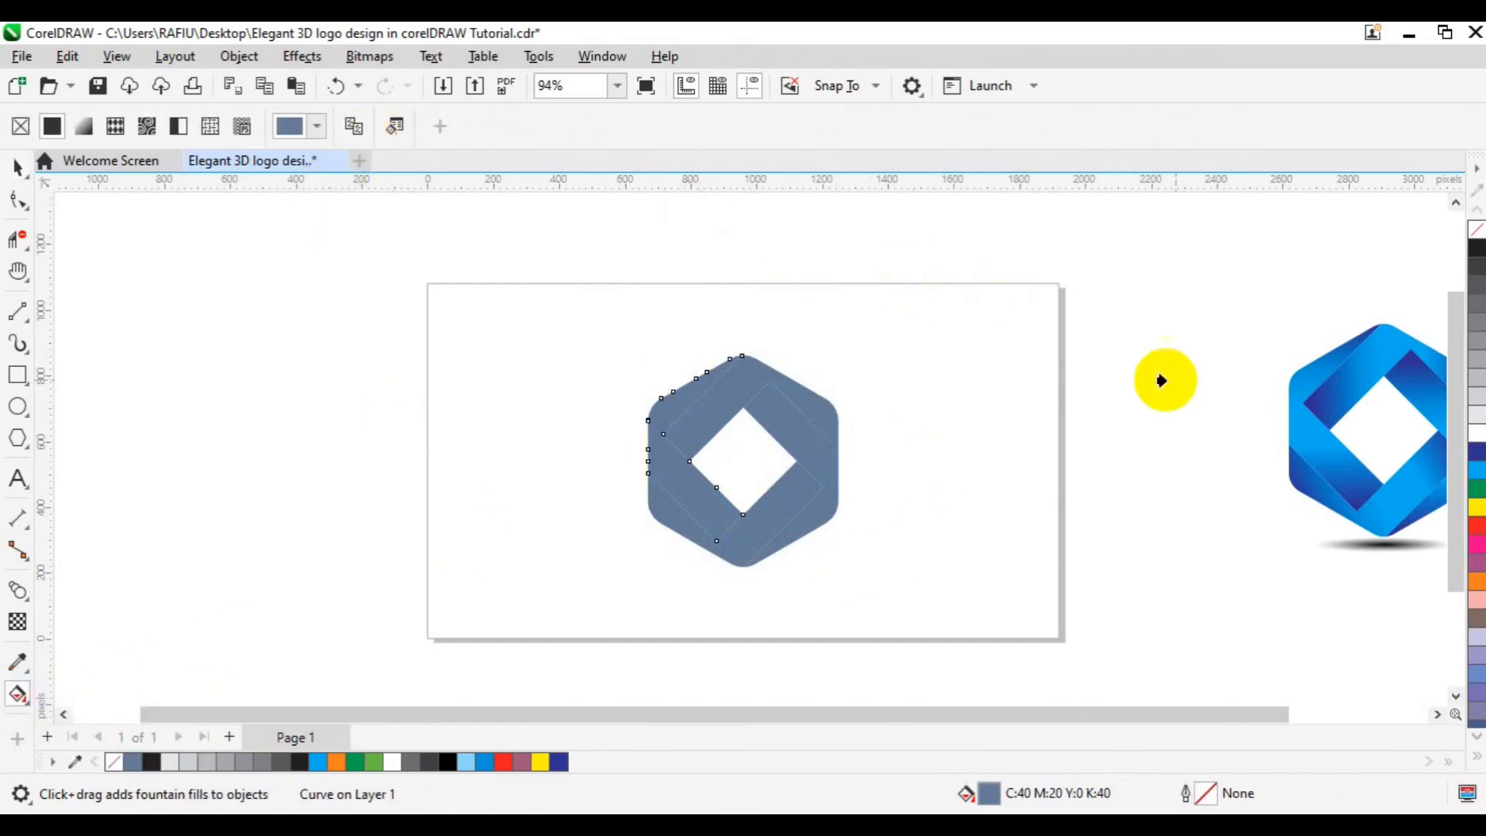
{"action": "left_click", "coordinate": [1298, 424]}
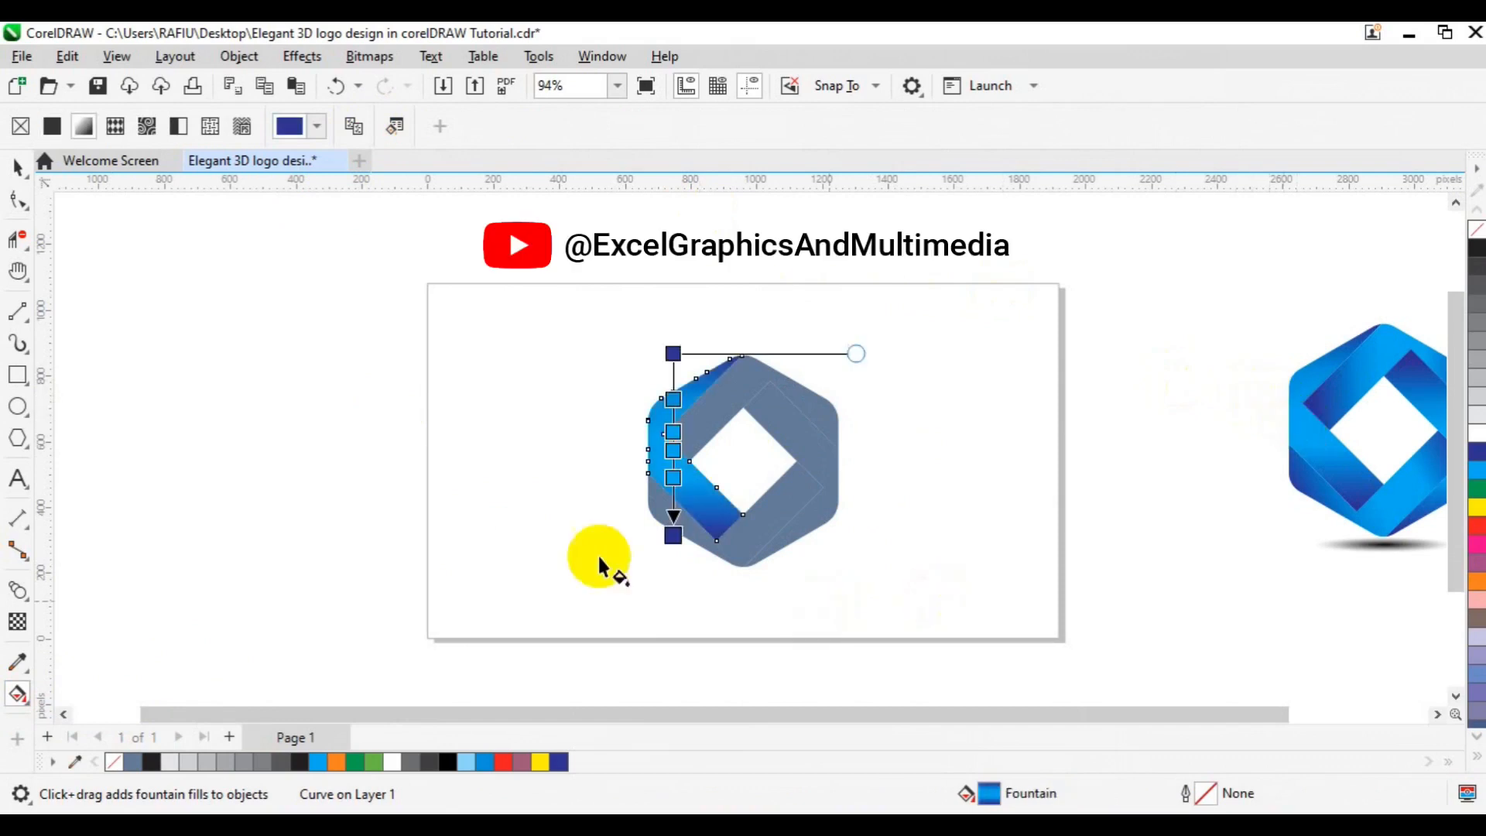
{"action": "left_click", "coordinate": [671, 532]}
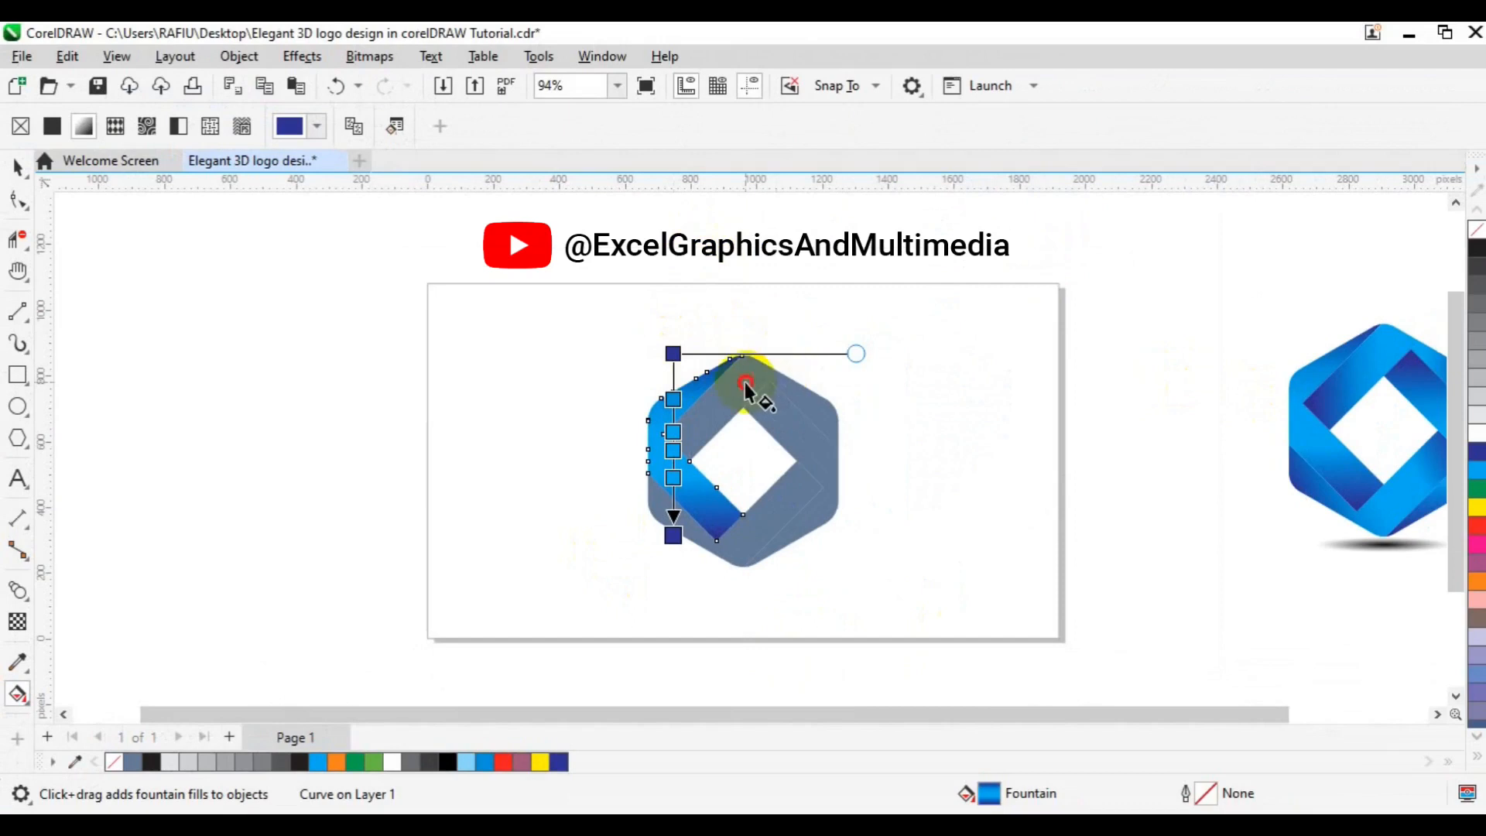
Step: Copy the reference logo's fountain fills onto the matching top, right and bottom bands
{"action": "left_click", "coordinate": [745, 382]}
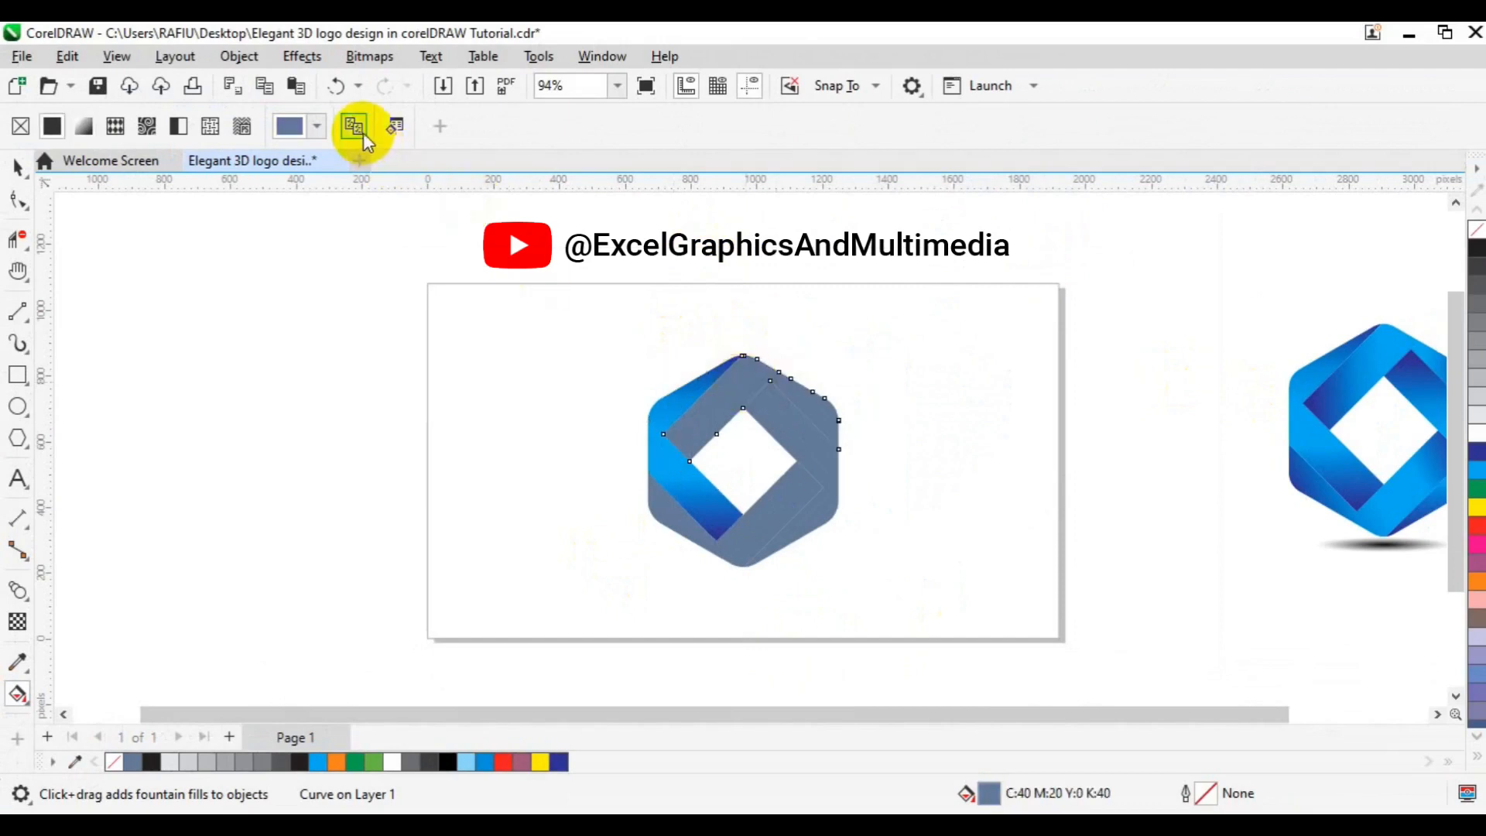
{"action": "left_click", "coordinate": [1375, 382]}
{"action": "key", "text": "ctrl+z"}
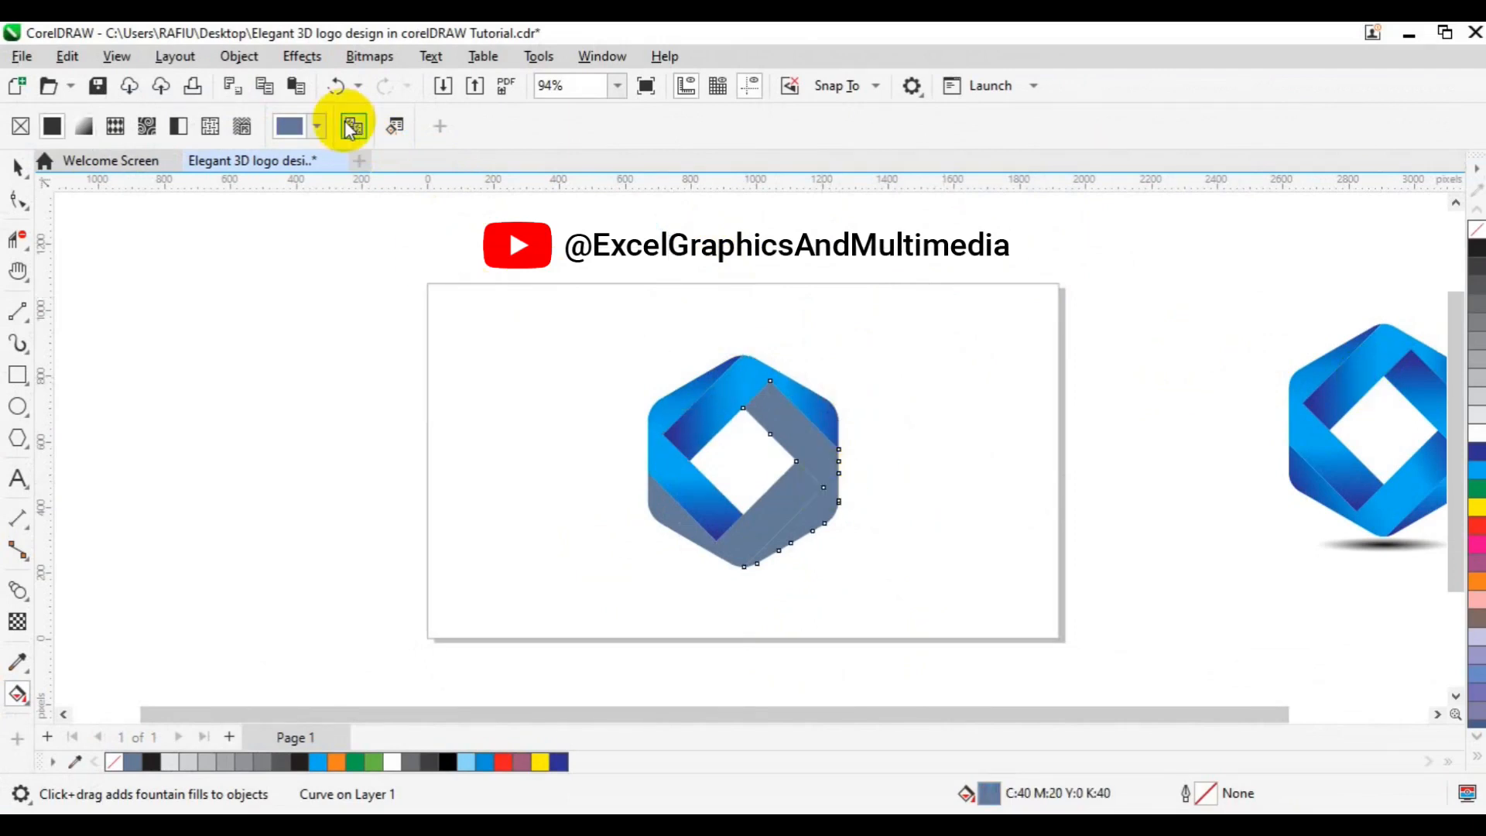
{"action": "left_click", "coordinate": [1421, 409]}
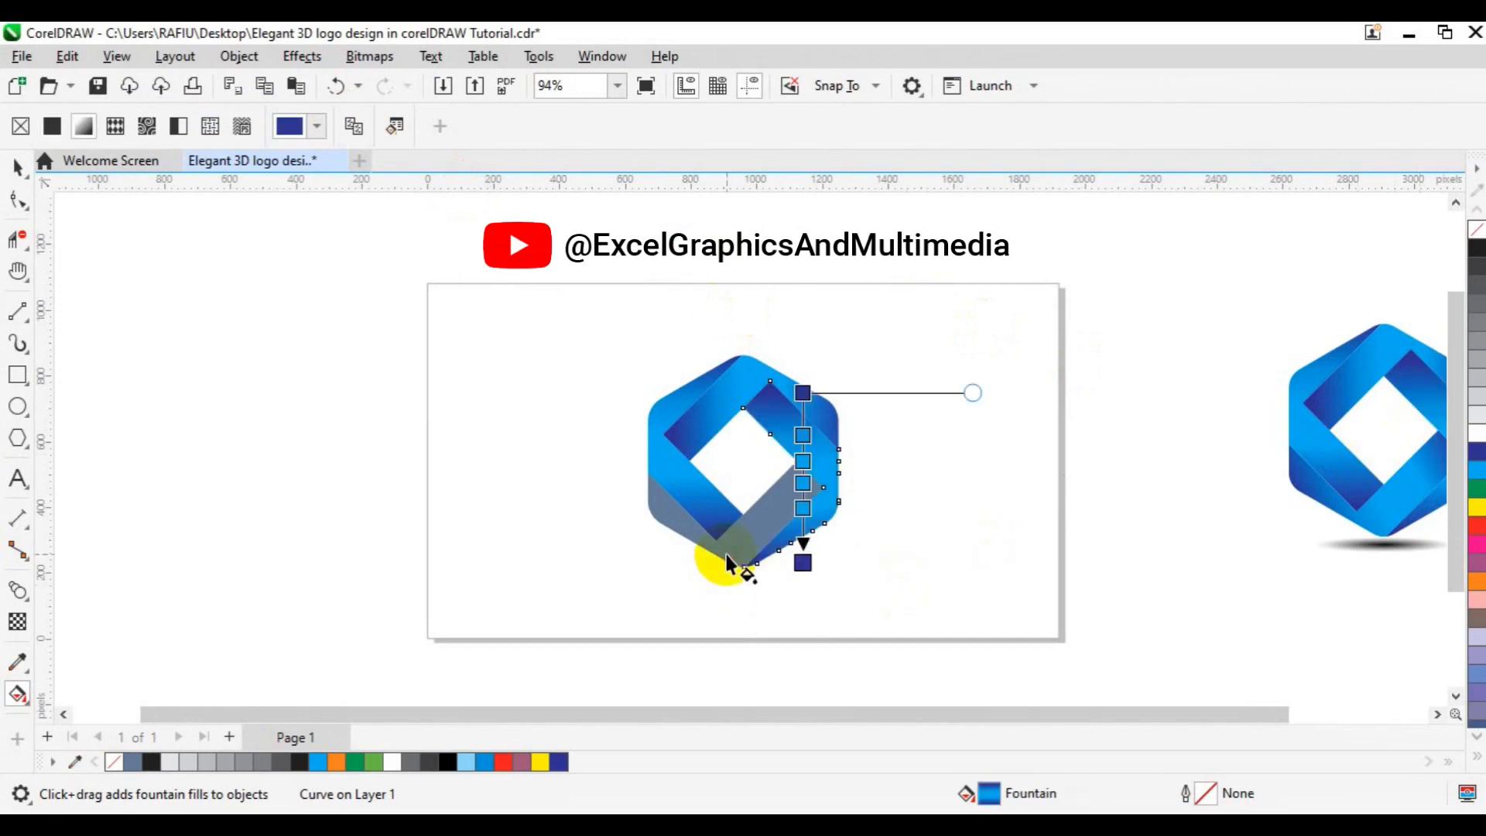
{"action": "key", "text": "ctrl+z"}
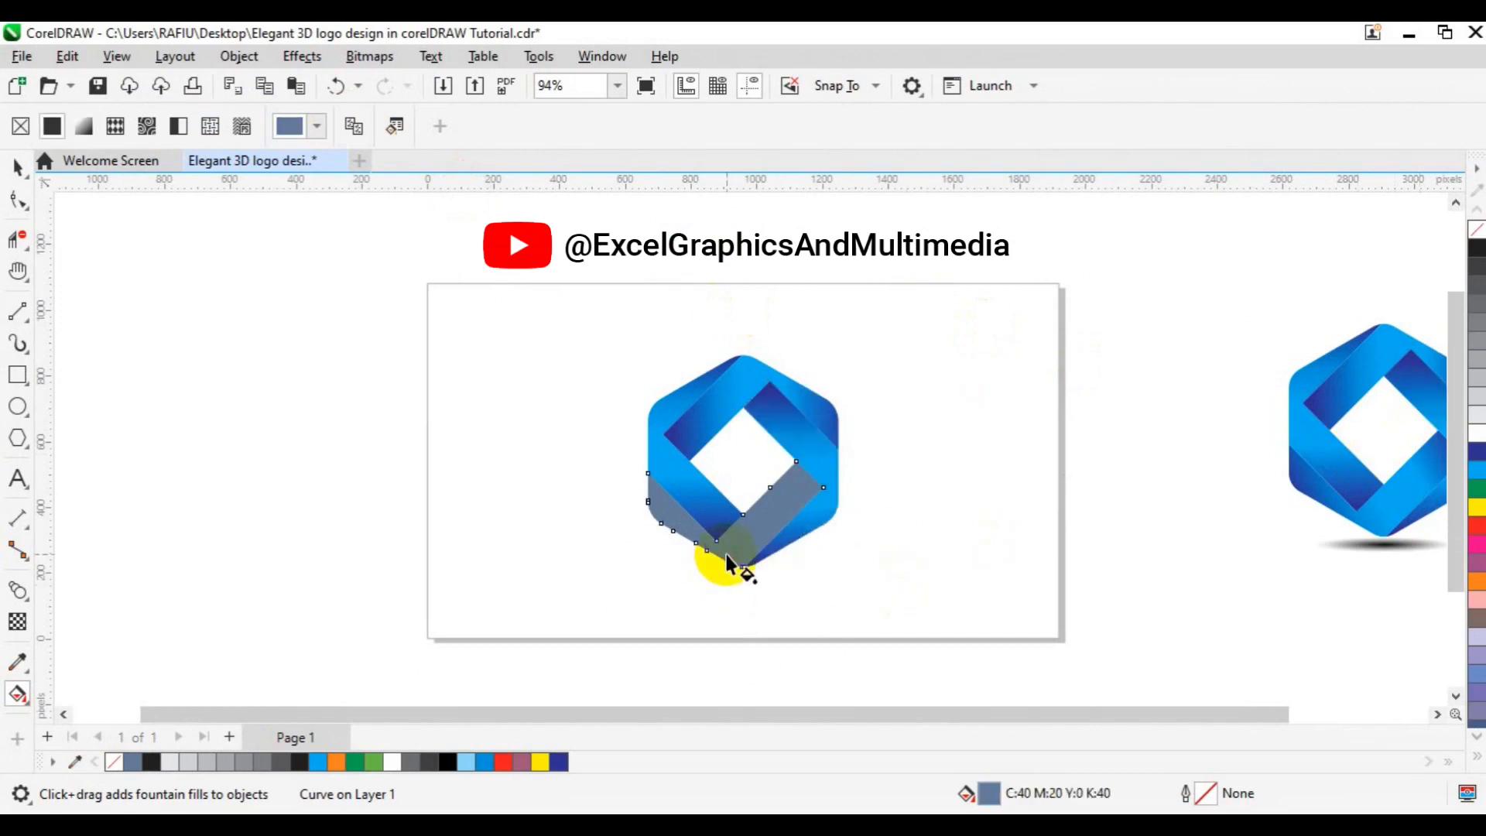
{"action": "left_click", "coordinate": [354, 128]}
{"action": "left_click", "coordinate": [1293, 470]}
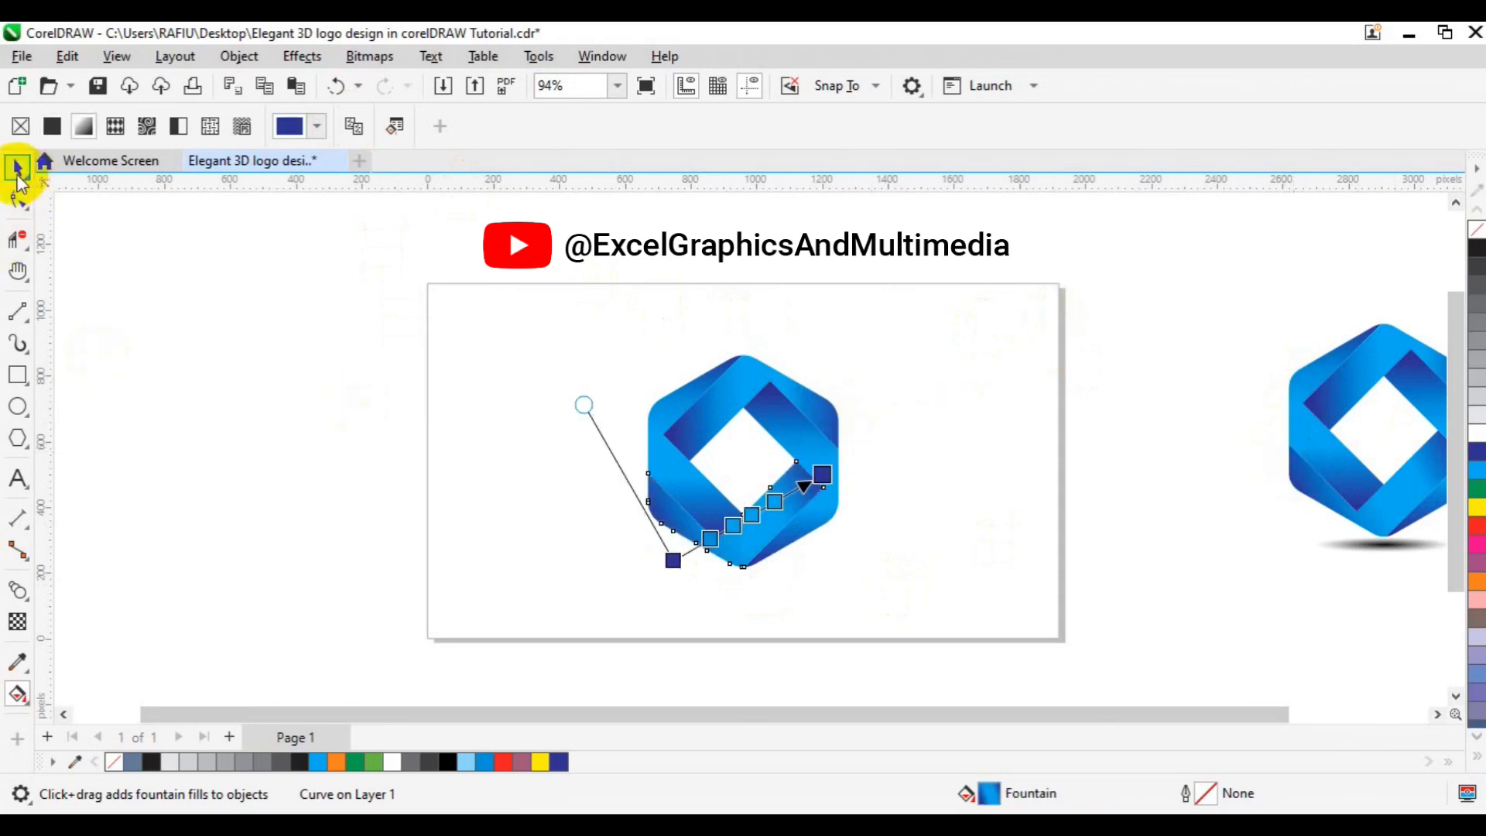
Step: Group the four gradient-filled bands into a single logo object
{"action": "left_click", "coordinate": [17, 167]}
{"action": "left_click_drag", "start_coordinate": [320, 306], "coordinate": [780, 512]}
{"action": "left_click_drag", "start_coordinate": [889, 538], "coordinate": [986, 597]}
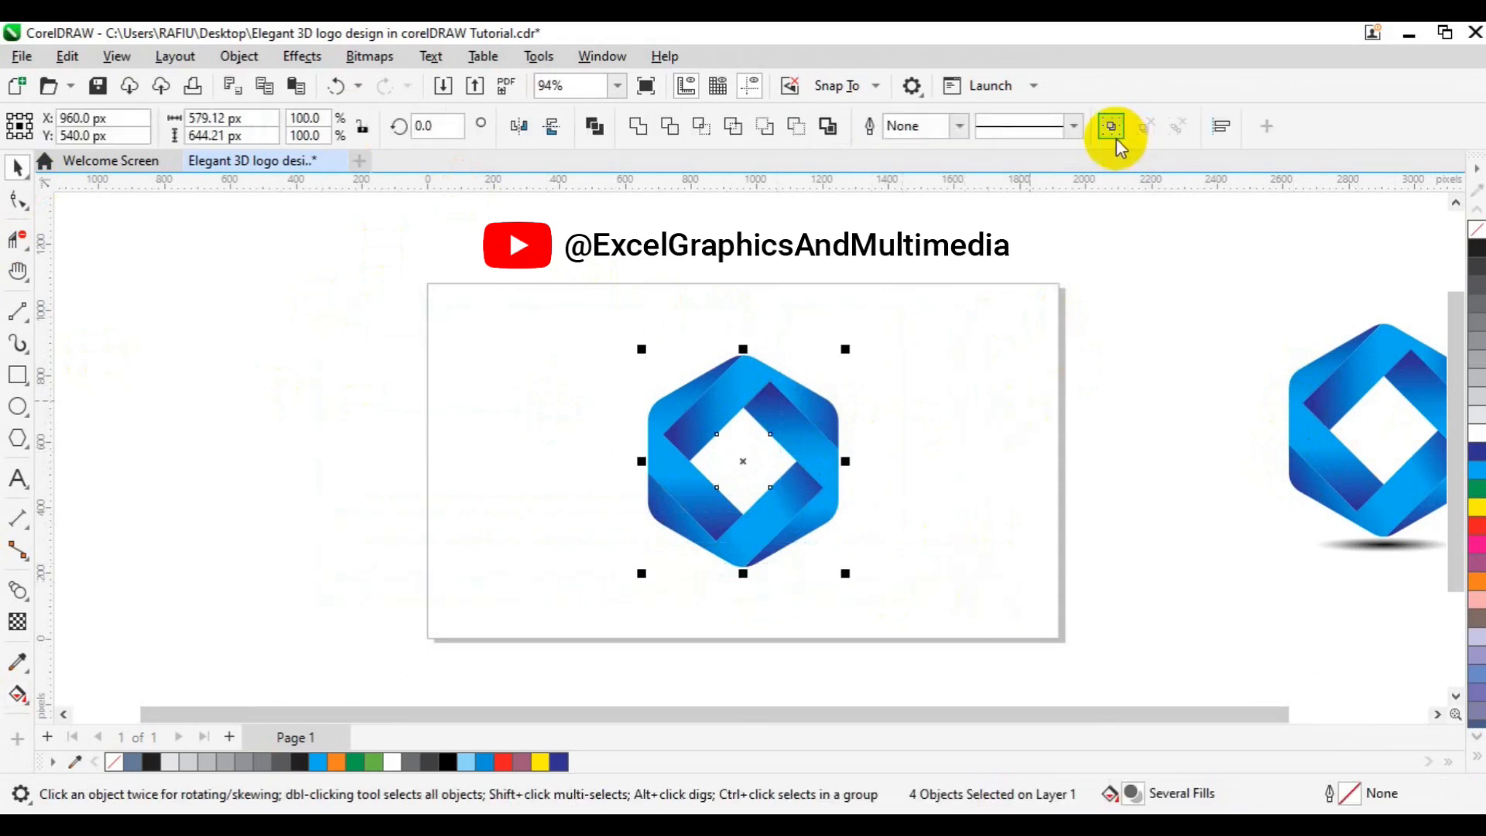
{"action": "left_click", "coordinate": [1113, 132]}
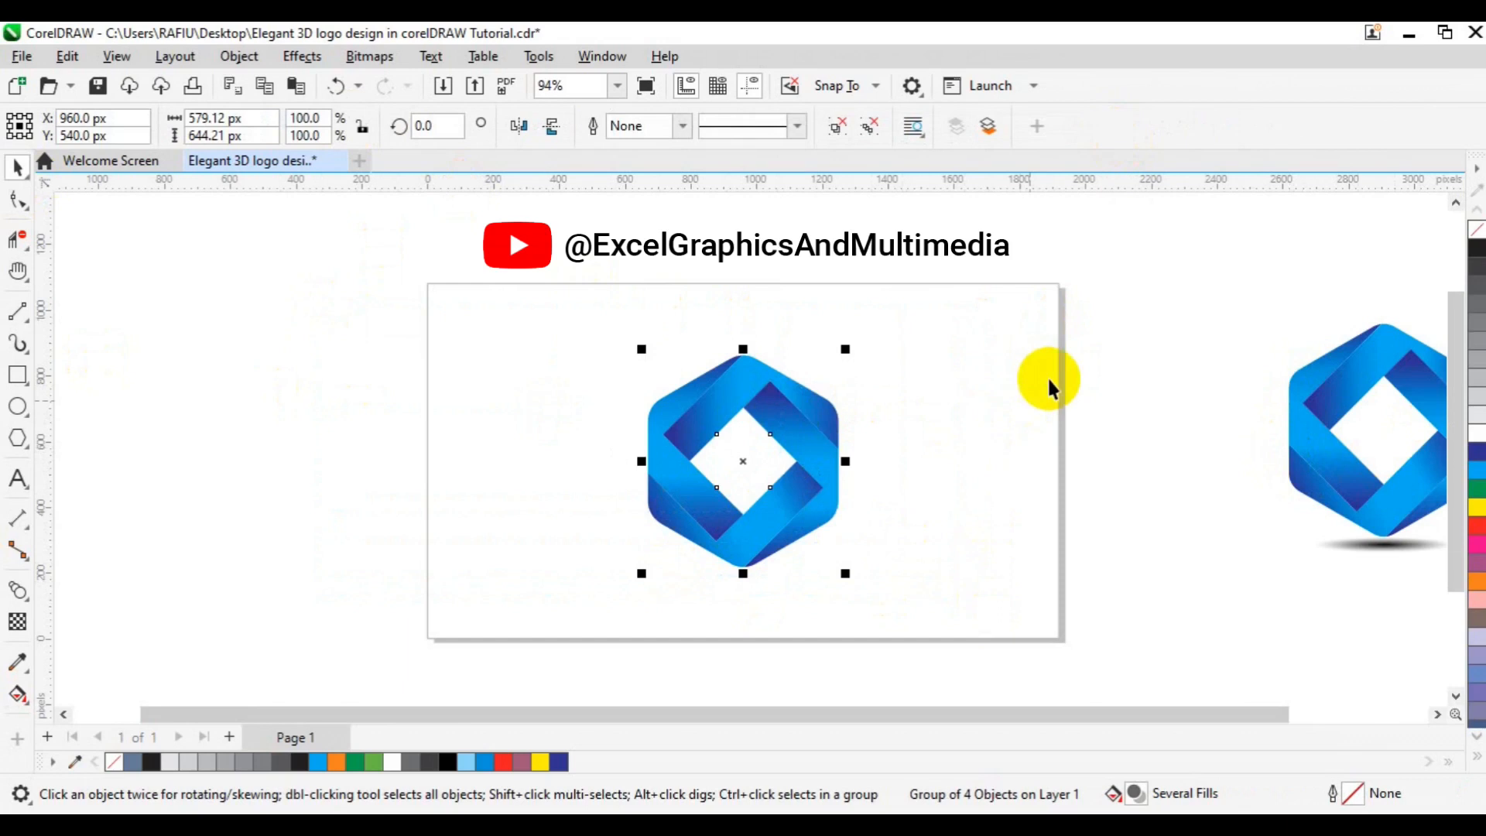
{"action": "left_click", "coordinate": [896, 381]}
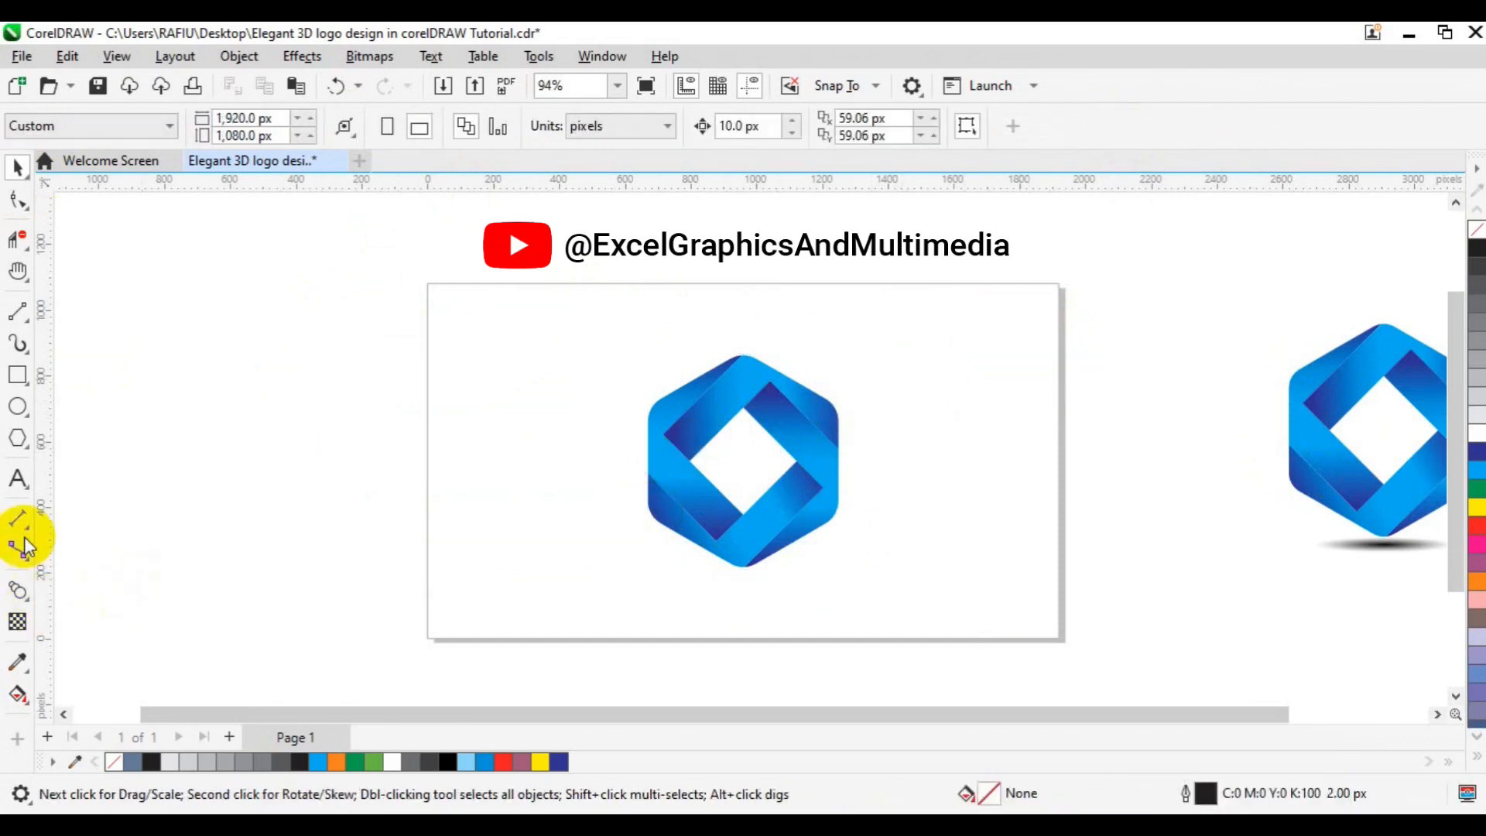
Step: Draw a flat ellipse about 431 by 40 px just below the logo and fill it with C100 M100 Y100 K100 black
{"action": "left_click", "coordinate": [18, 406]}
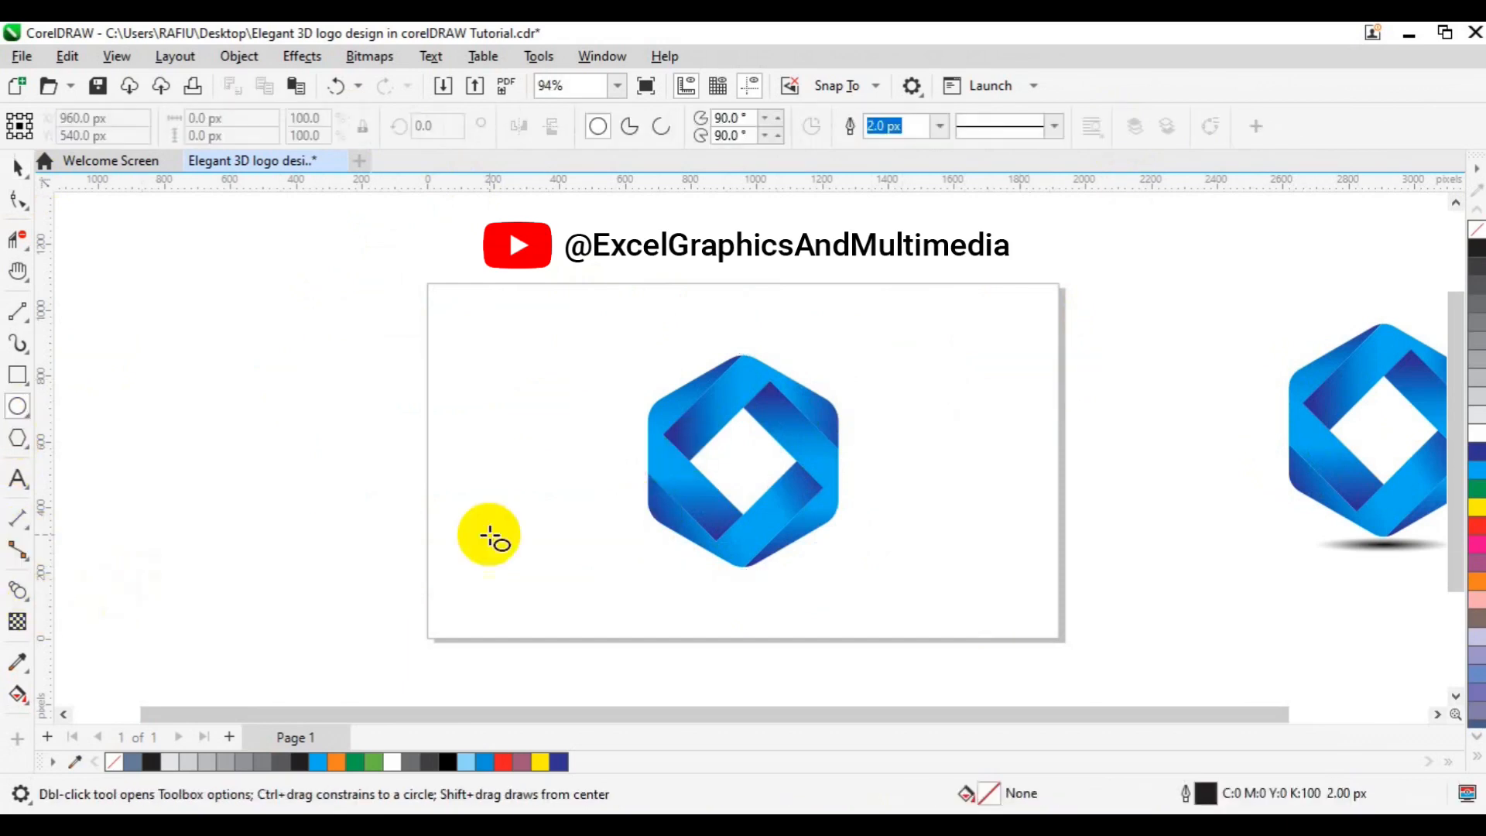
{"action": "mouse_move", "coordinate": [672, 574]}
{"action": "left_mouse_down"}
{"action": "mouse_move", "coordinate": [841, 586]}
{"action": "mouse_move", "coordinate": [812, 587]}
{"action": "left_mouse_up"}
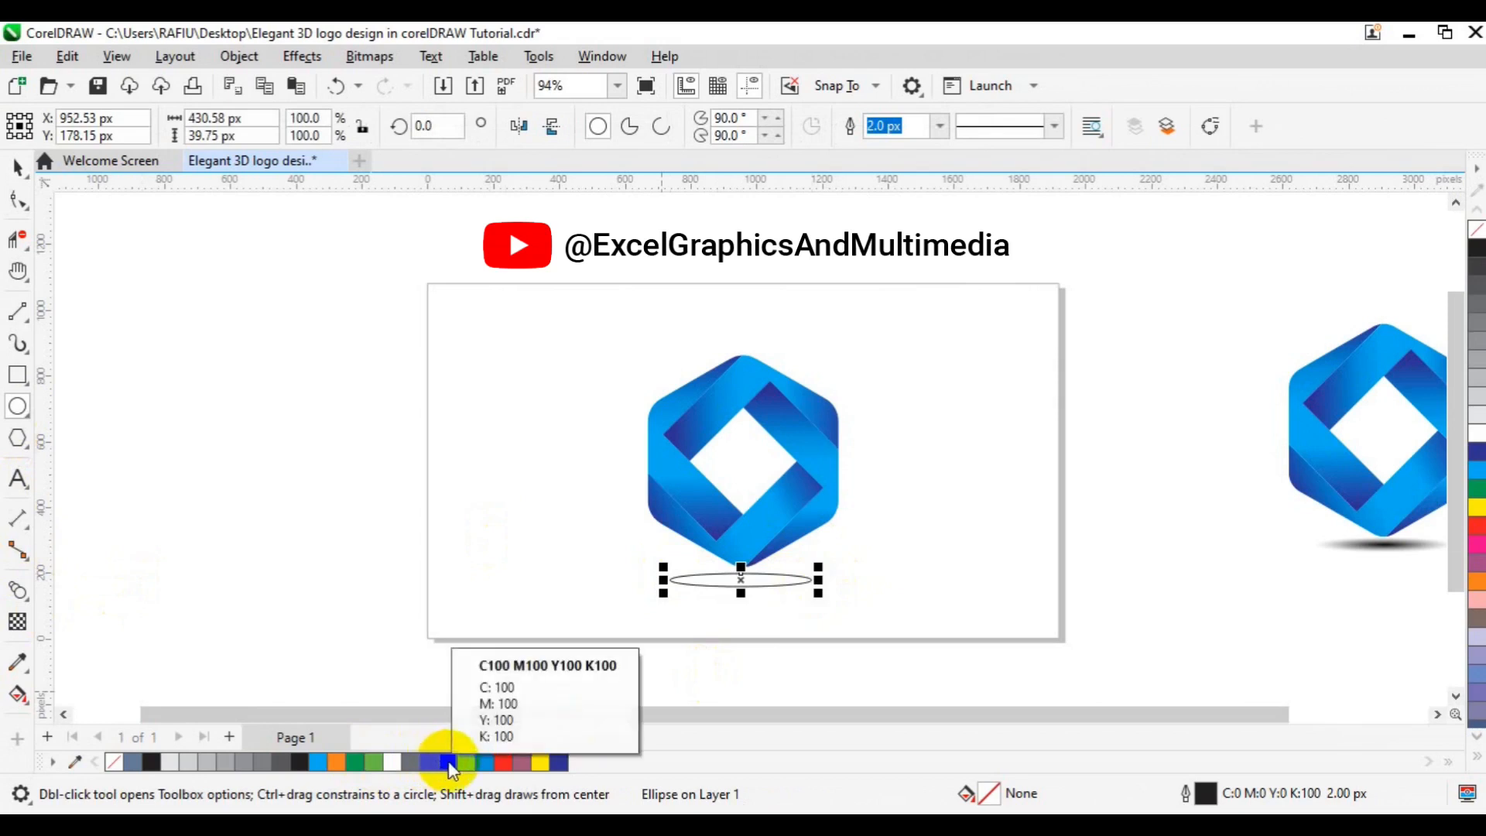
{"action": "left_click", "coordinate": [451, 766]}
Step: Apply an elliptical fountain transparency to the black ellipse so it fades outward as a soft shadow
{"action": "left_click", "coordinate": [17, 622]}
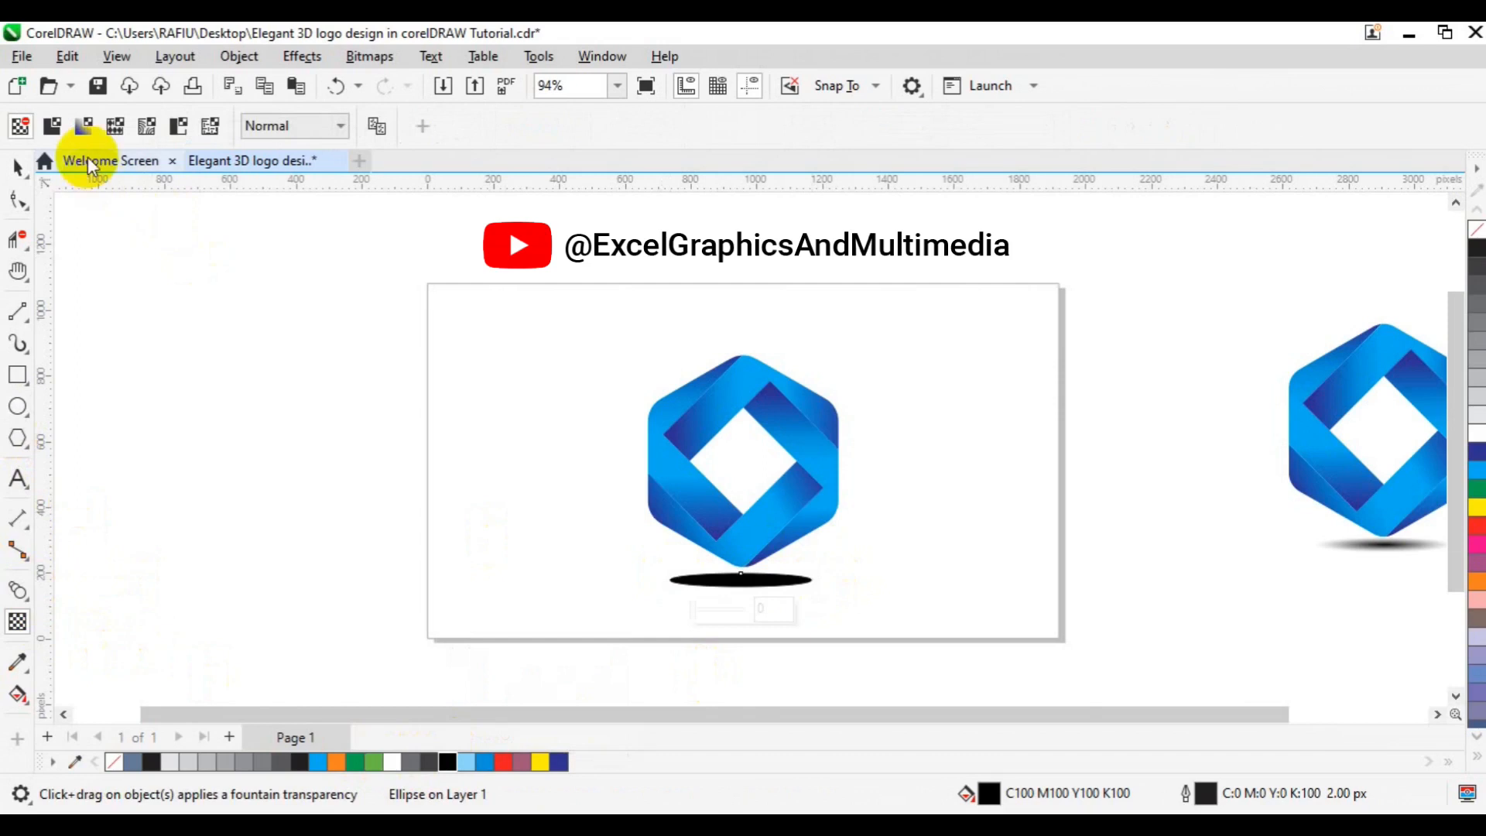
{"action": "left_click", "coordinate": [83, 127]}
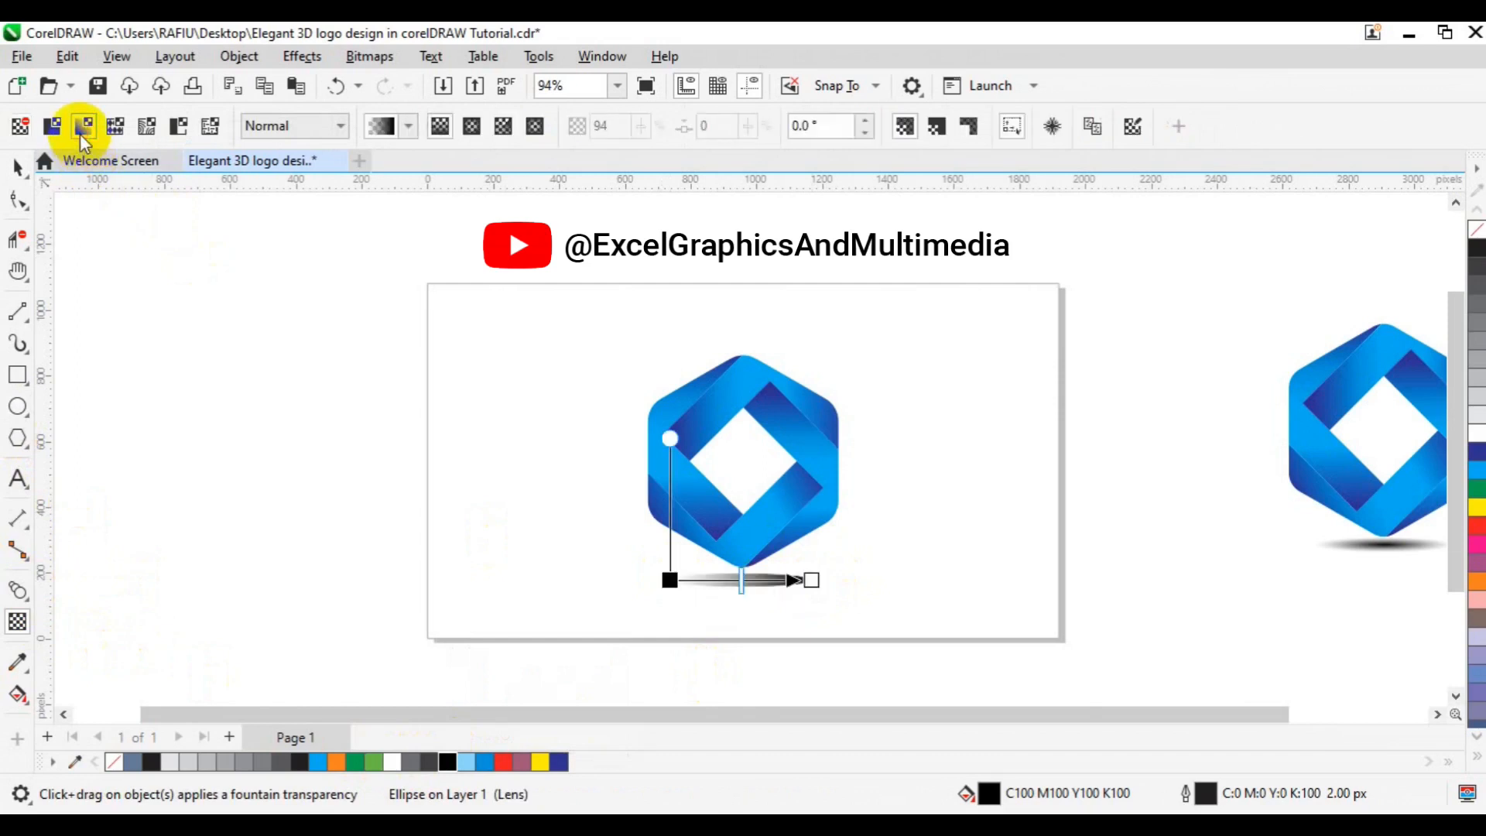
{"action": "left_click", "coordinate": [478, 125]}
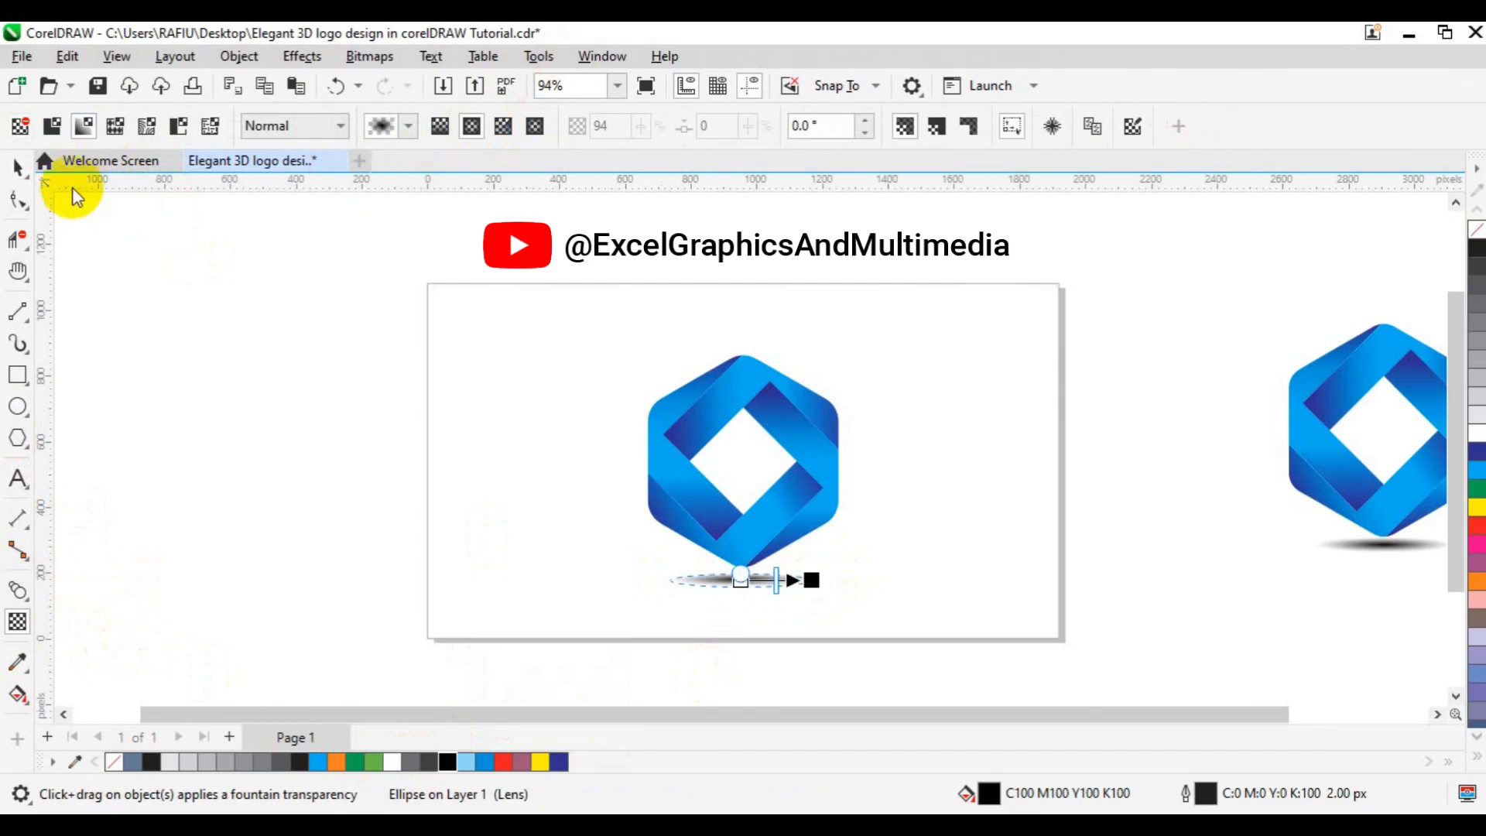
Step: Align the shadow ellipse horizontally with the logo's centre and nudge it up 10 px
{"action": "left_click", "coordinate": [17, 167]}
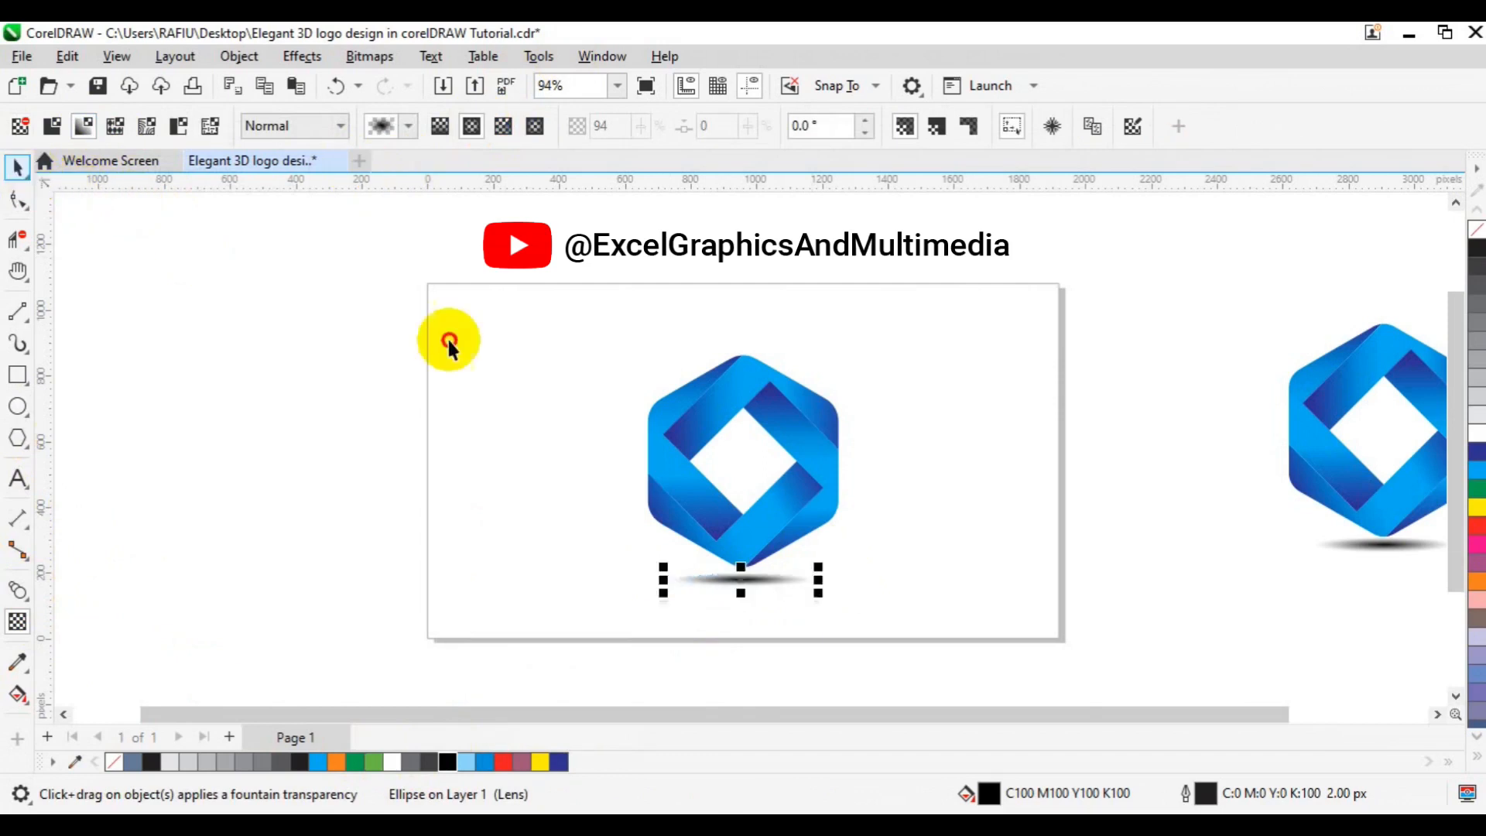
{"action": "left_click", "coordinate": [695, 504], "text": "shift"}
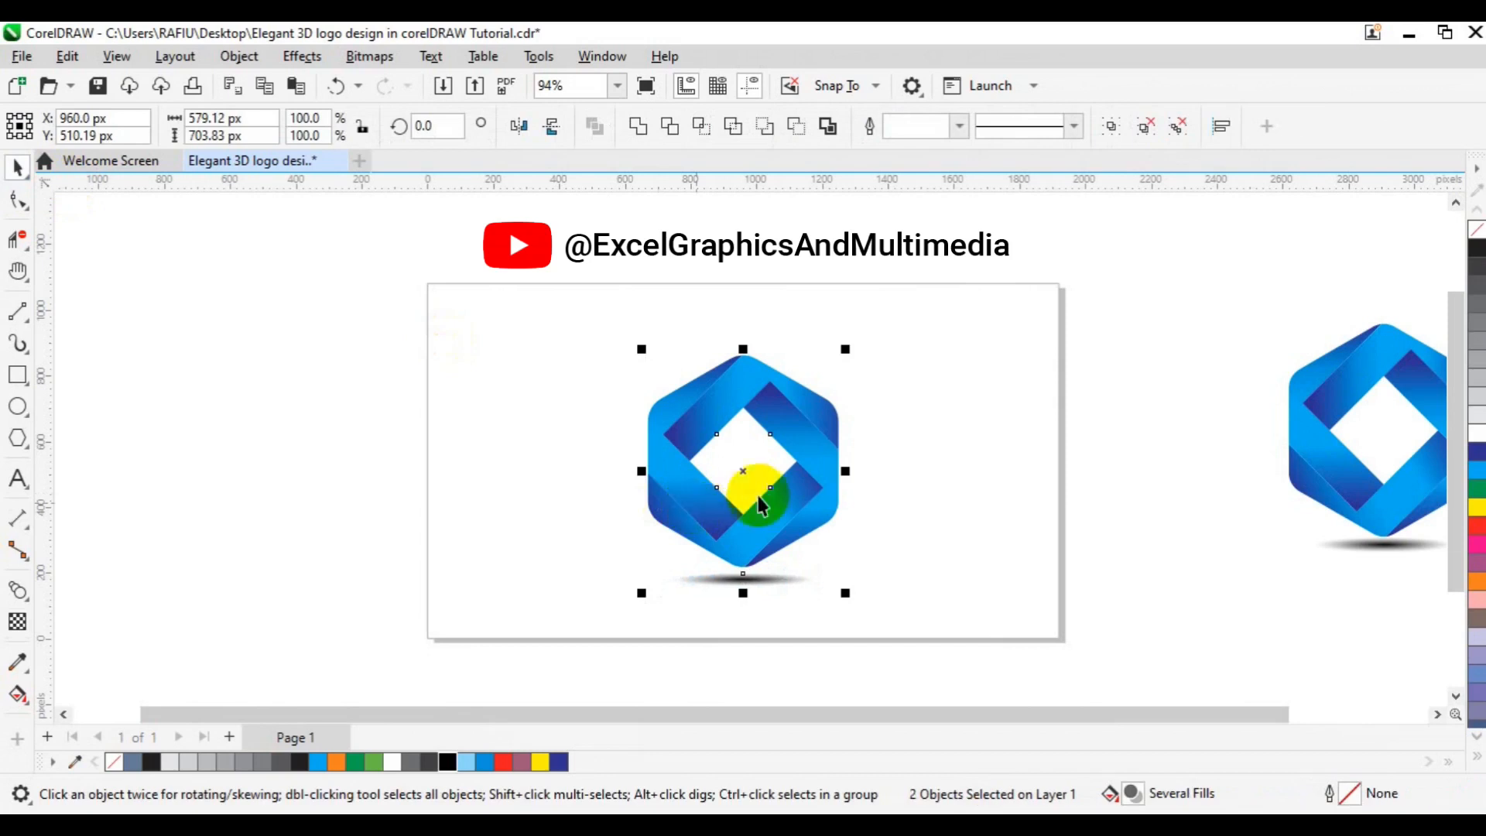
{"action": "left_click", "coordinate": [964, 581]}
{"action": "left_click", "coordinate": [735, 585]}
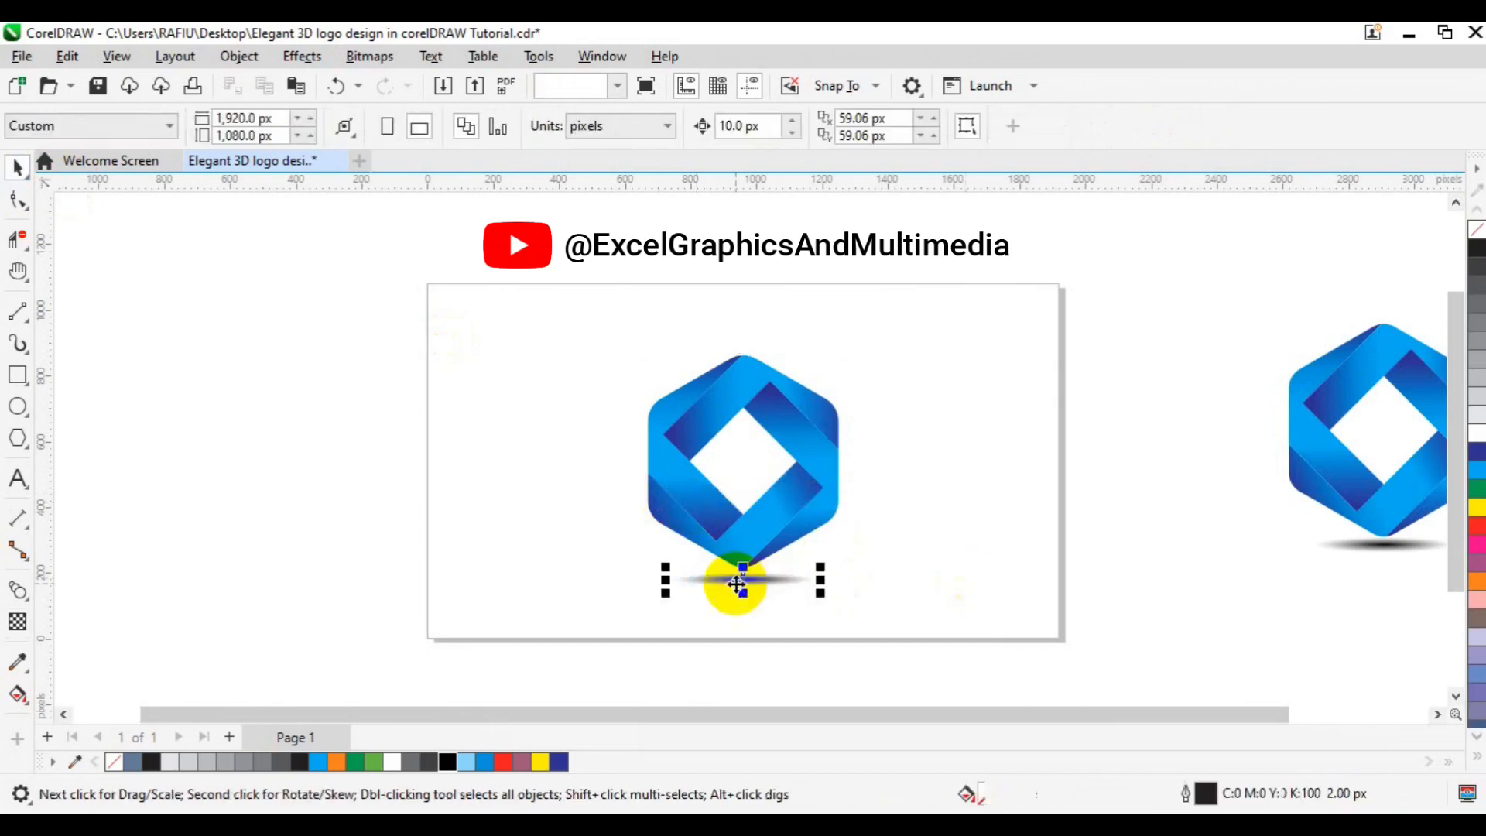
{"action": "key", "text": "Up"}
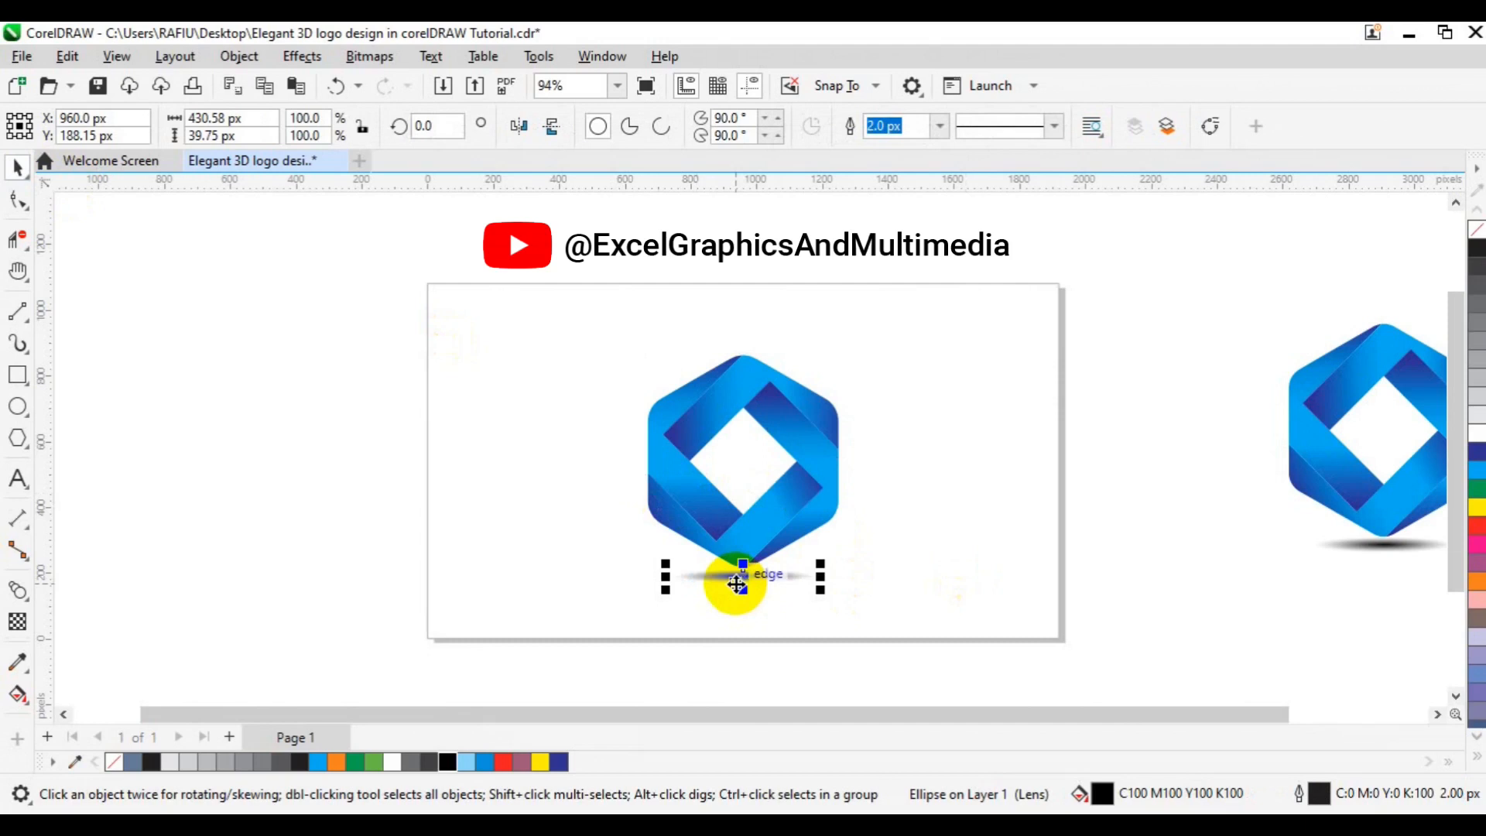
Step: Group the logo with its shadow ellipse and centre the group on the page
{"action": "left_click", "coordinate": [740, 543]}
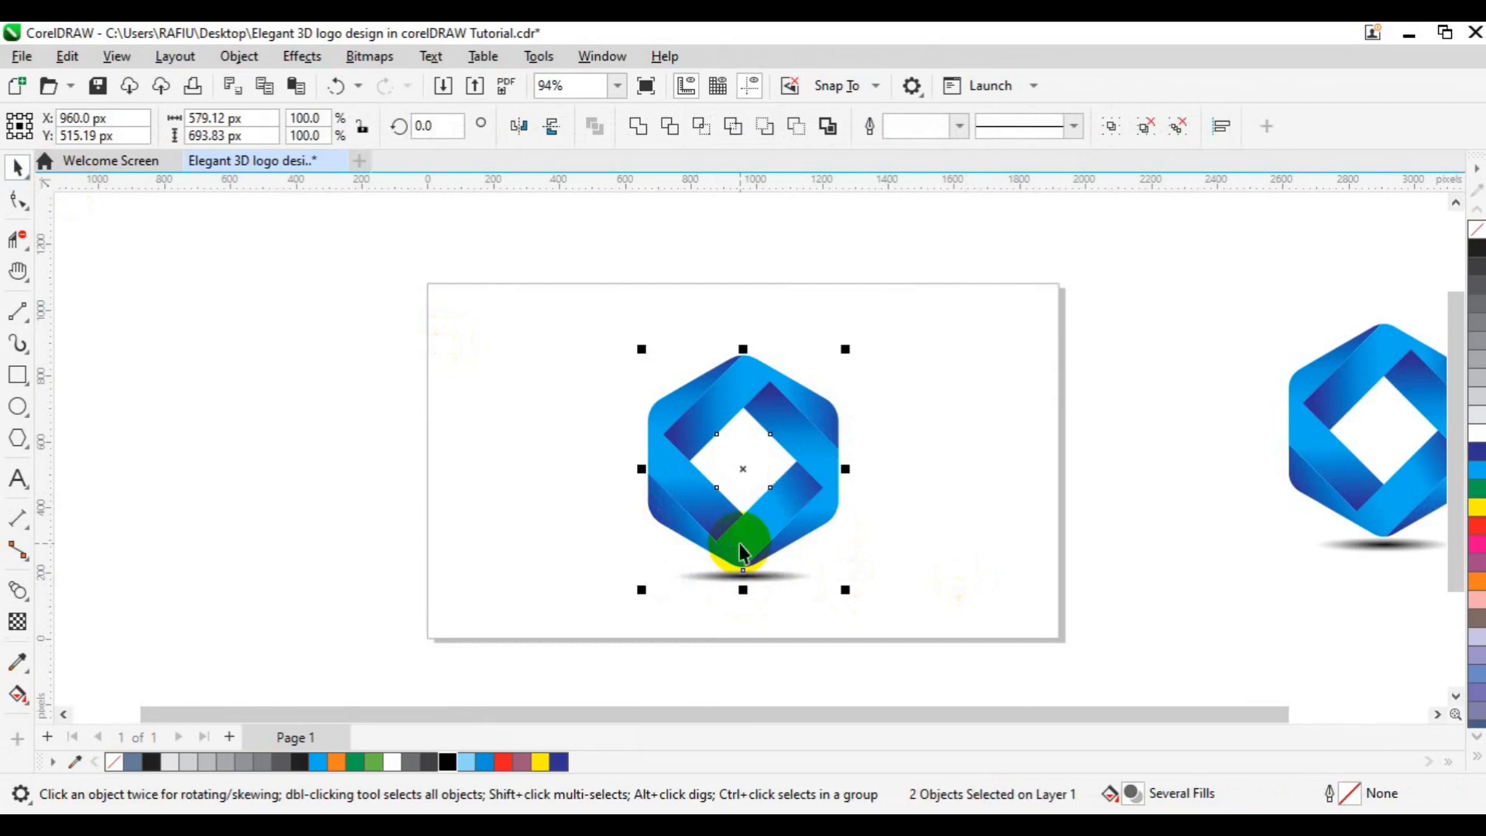
{"action": "key", "text": "ctrl+g"}
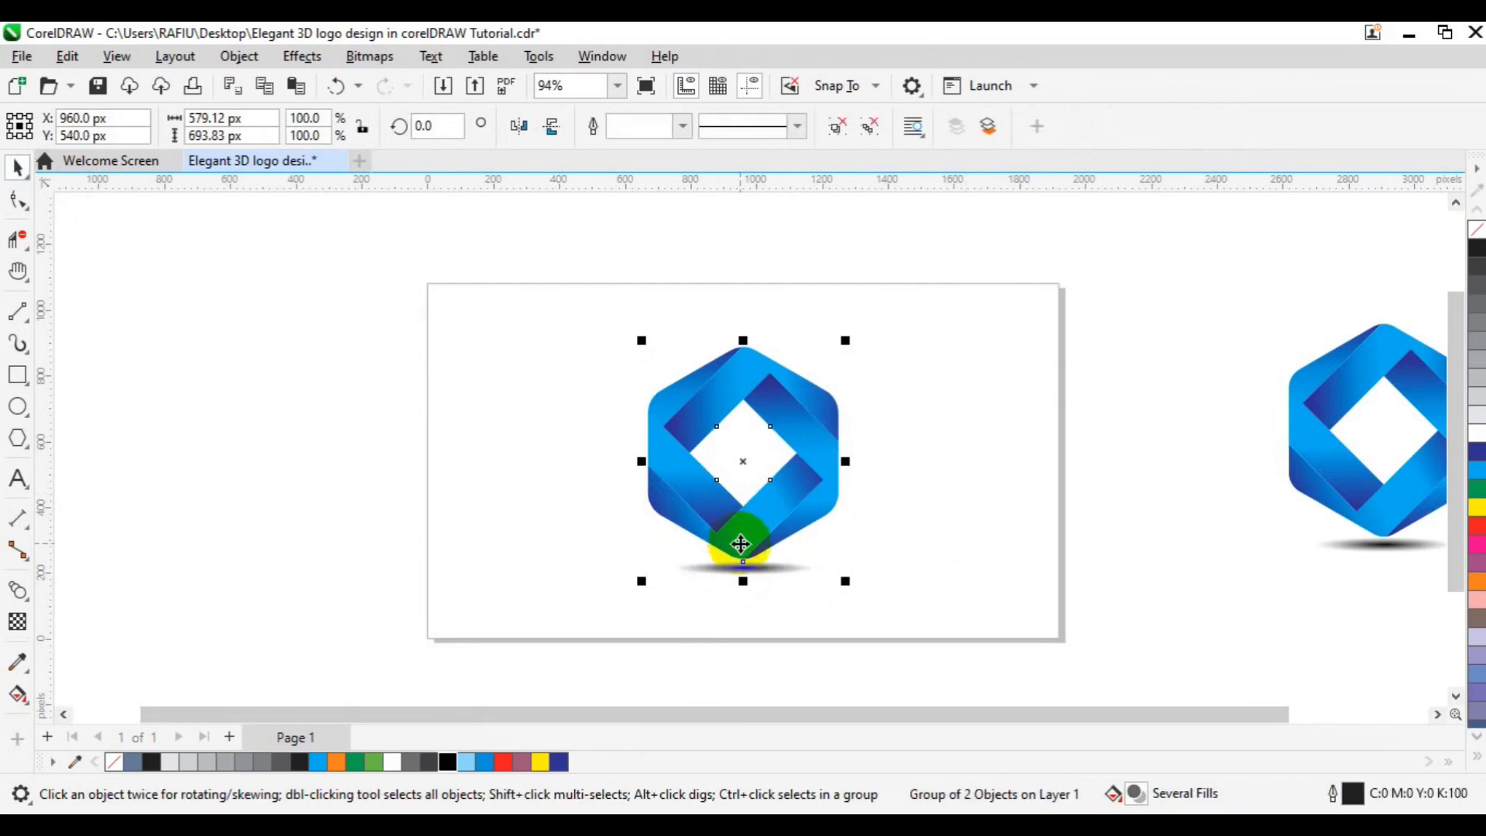
{"action": "left_click", "coordinate": [982, 500]}
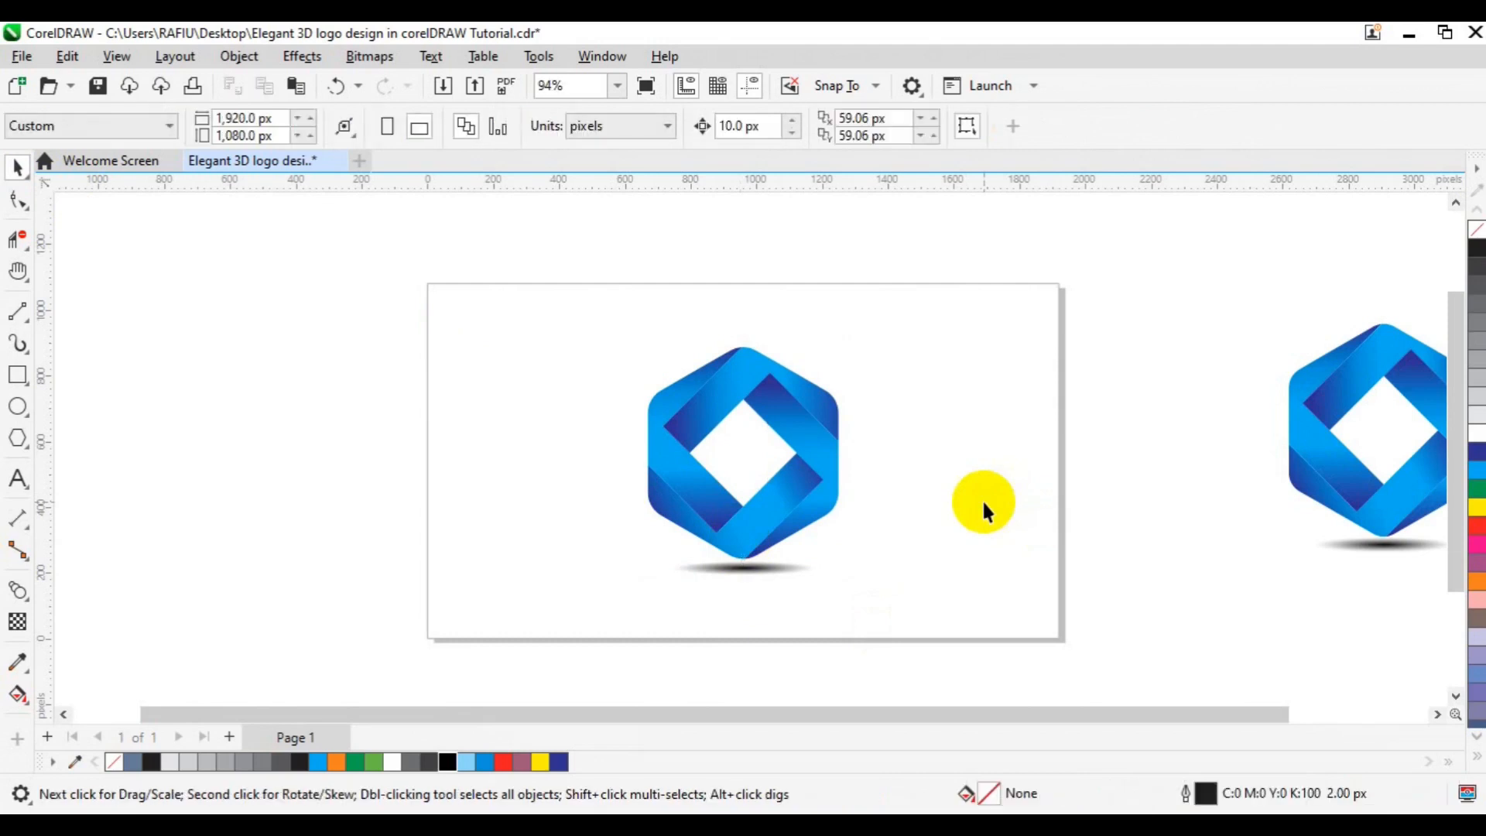